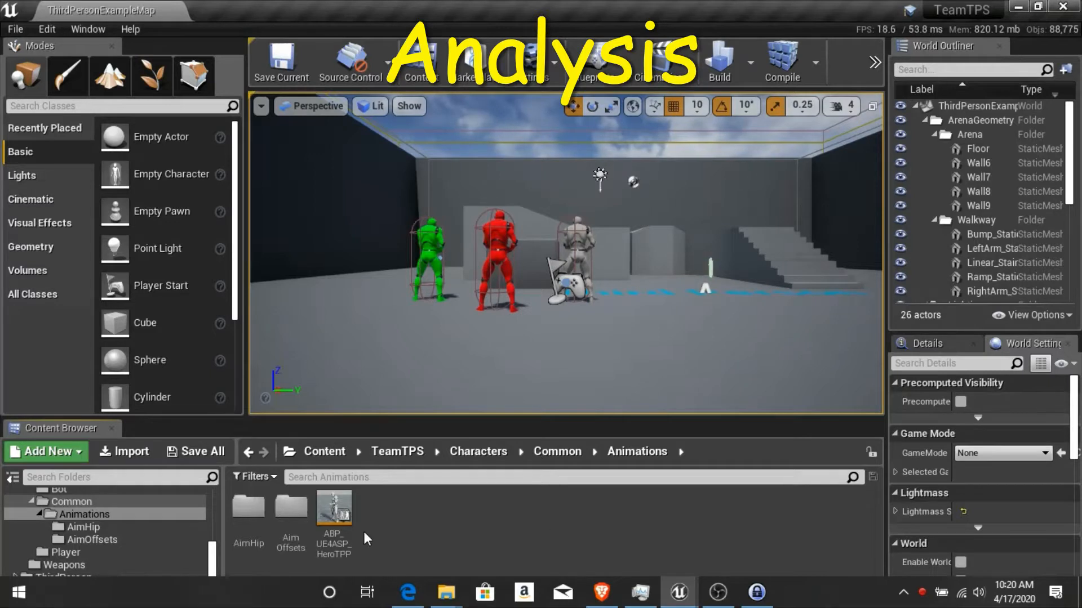
Step: Open the ABP_UE4ASP_HeroTPP animation blueprint and examine its Event Graph and the aim offset nodes in its AnimGraph
double_click(346, 509)
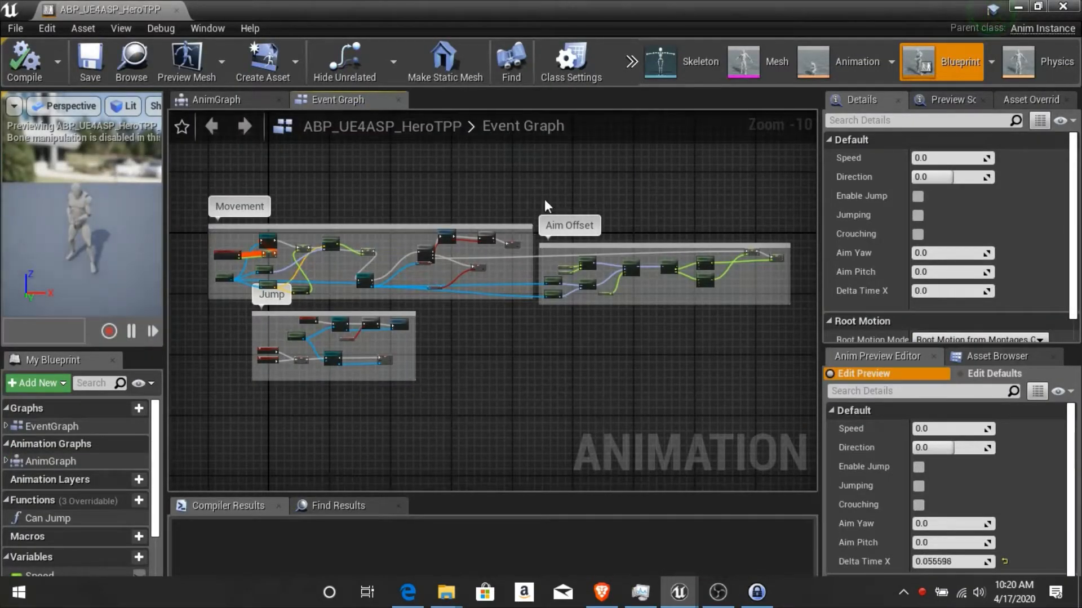
left_click_drag(544, 200, 786, 337)
left_click(242, 99)
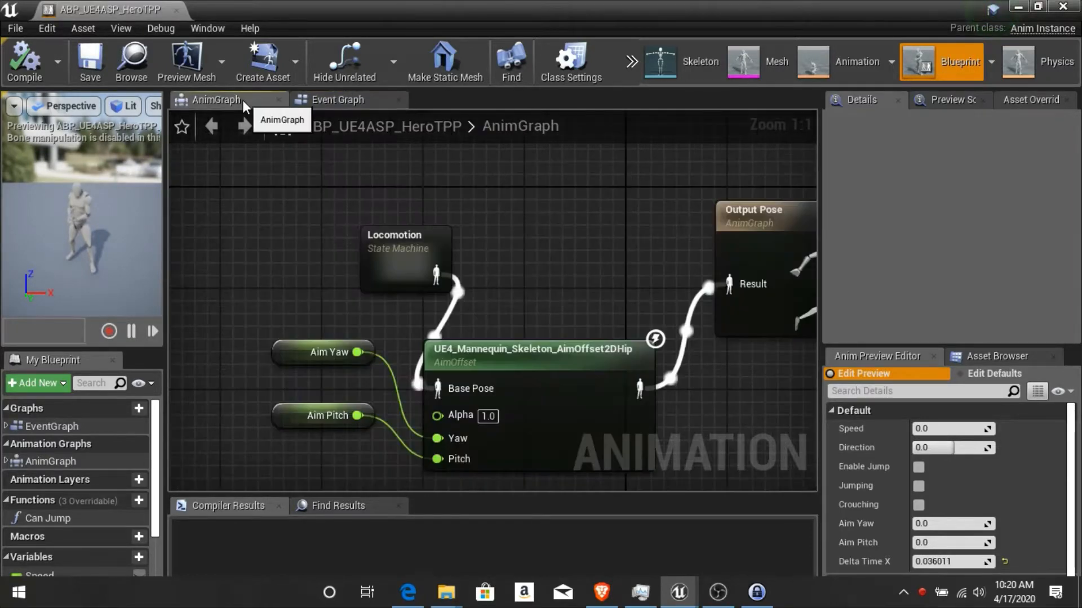
left_click_drag(244, 326, 696, 441)
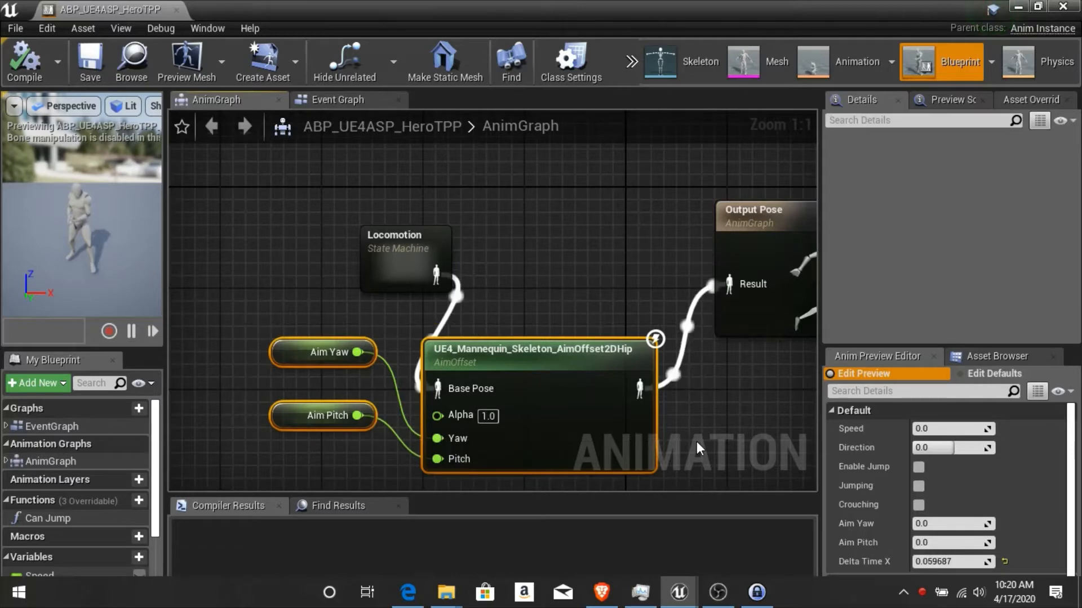
left_click(1062, 7)
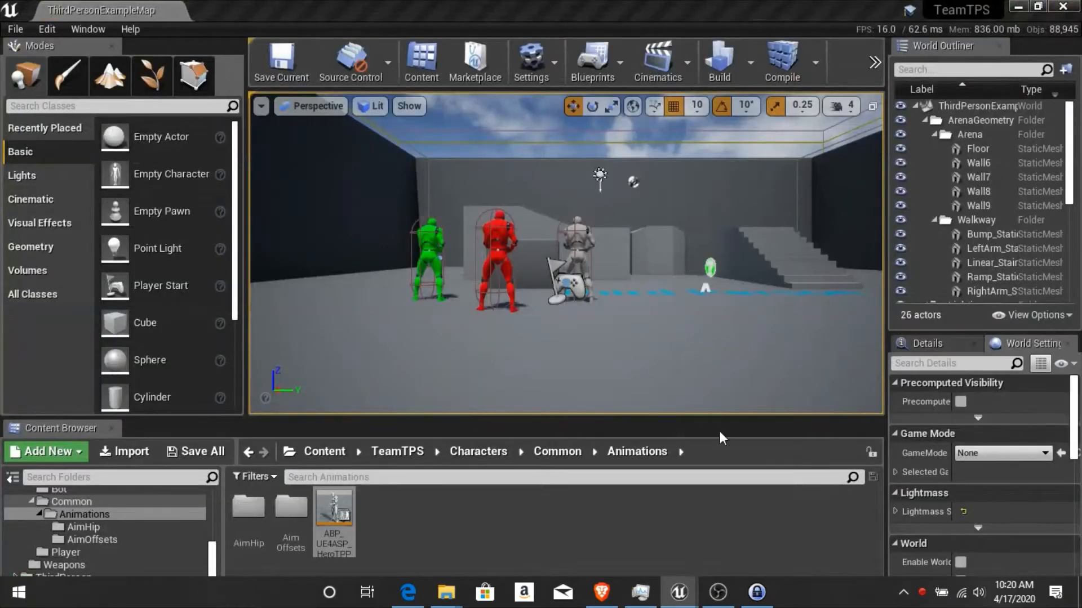
Step: Inspect the contents of the AimHip and AimOffsets folders, including the axis settings of the UE4_Mannequin_Skeleton aim offset
left_click(255, 505)
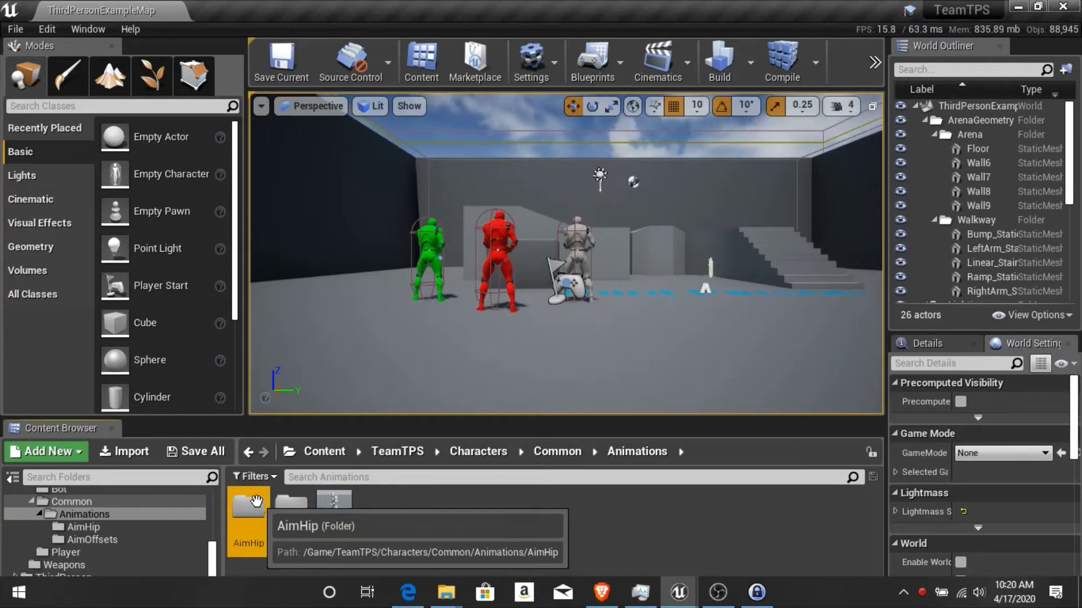
double_click(254, 504)
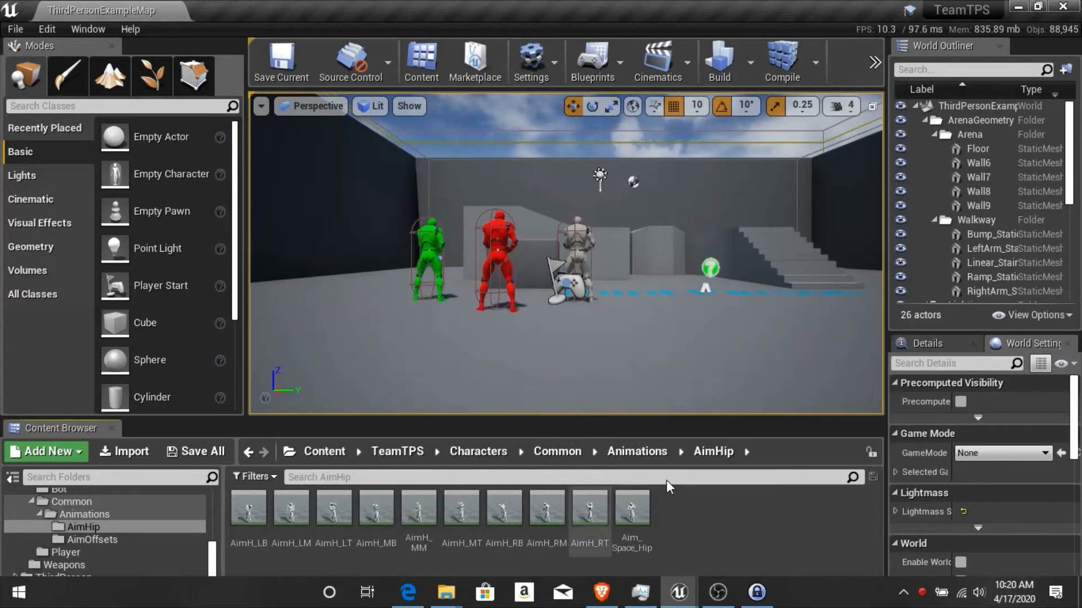
left_click(651, 453)
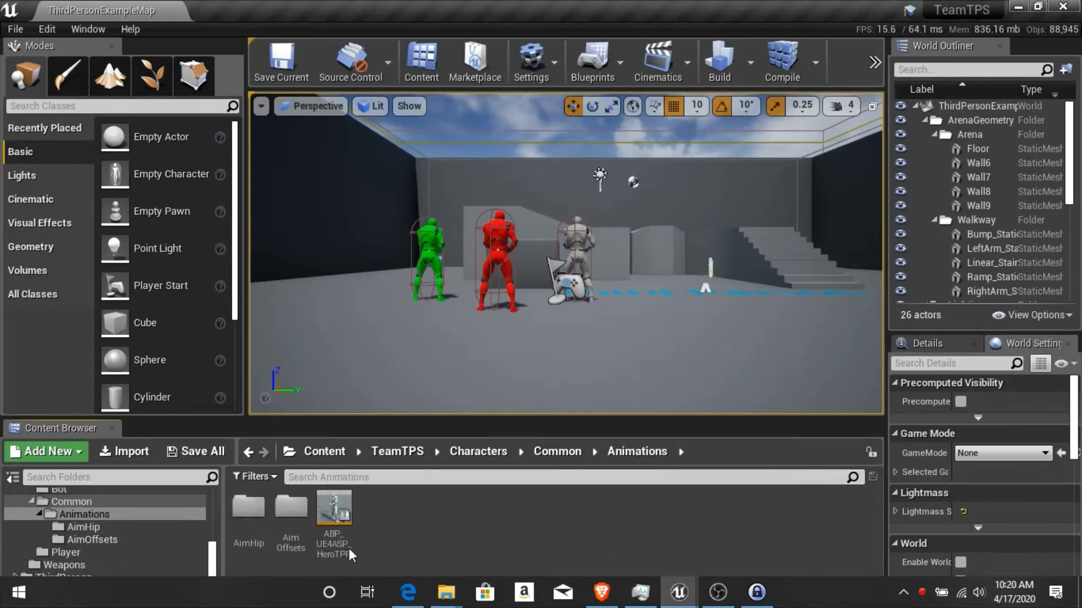
left_click(301, 518)
double_click(301, 516)
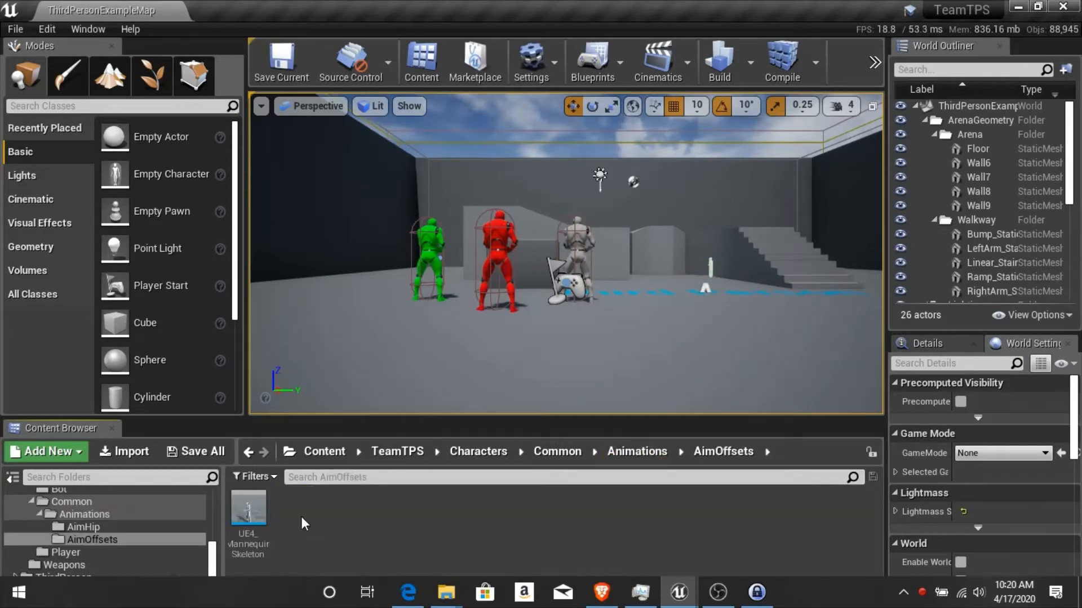
double_click(251, 510)
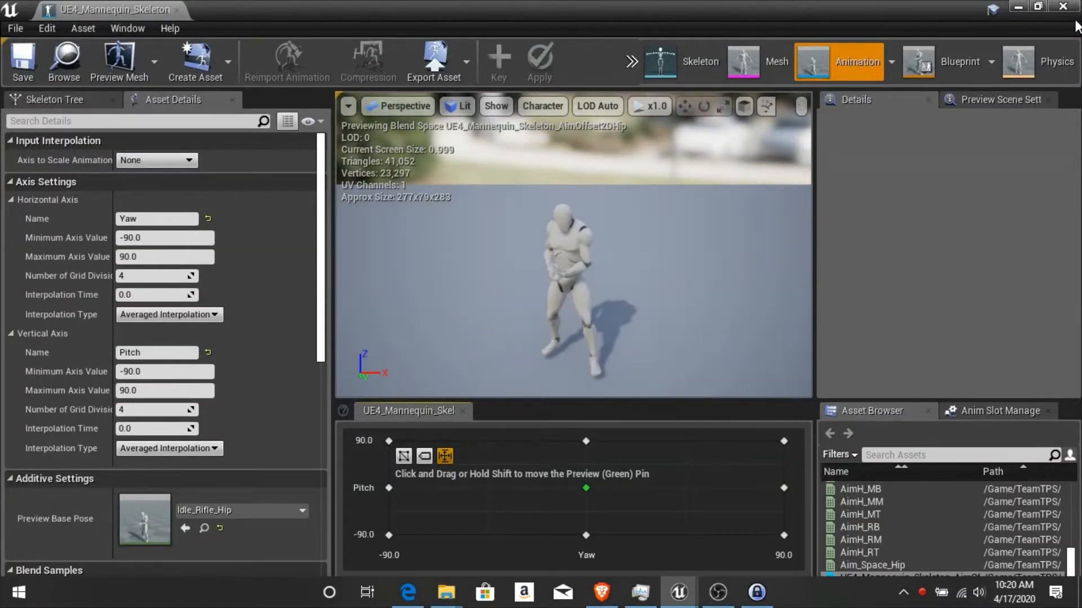
left_click(1063, 7)
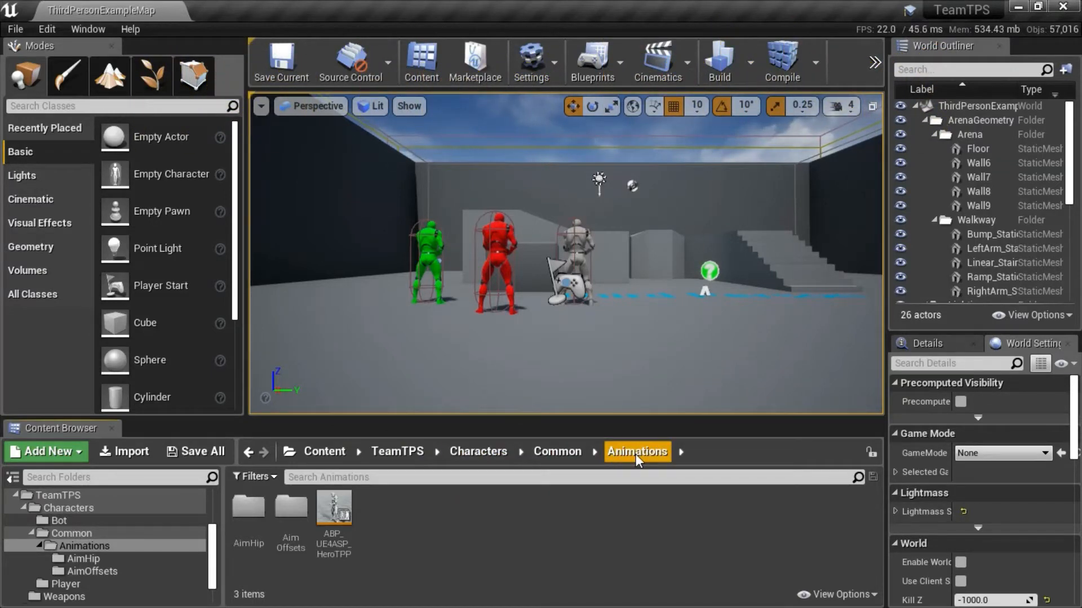
right_click(550, 513)
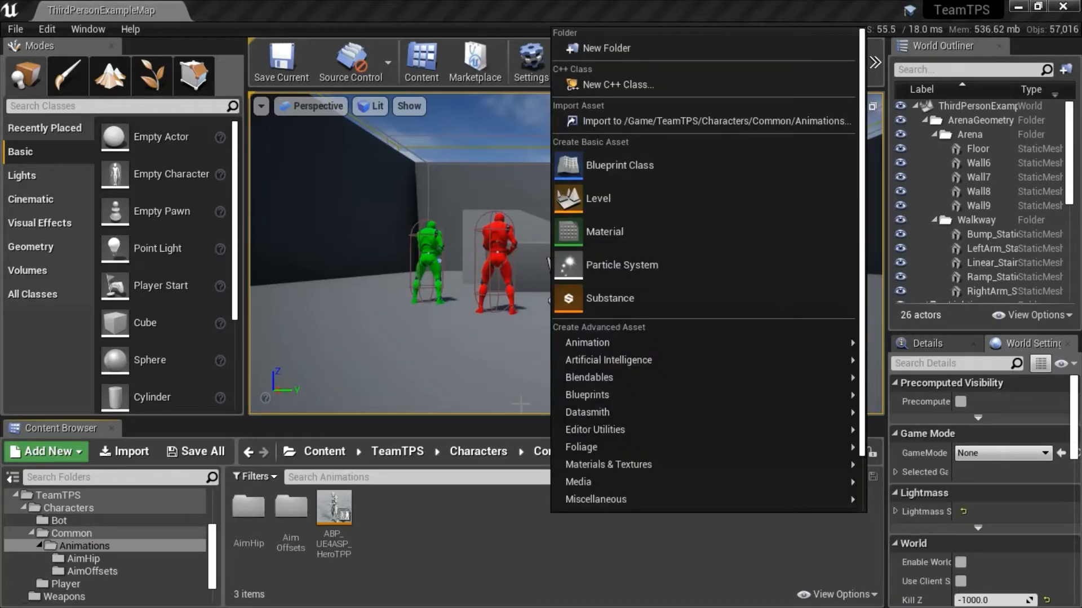
left_click(452, 543)
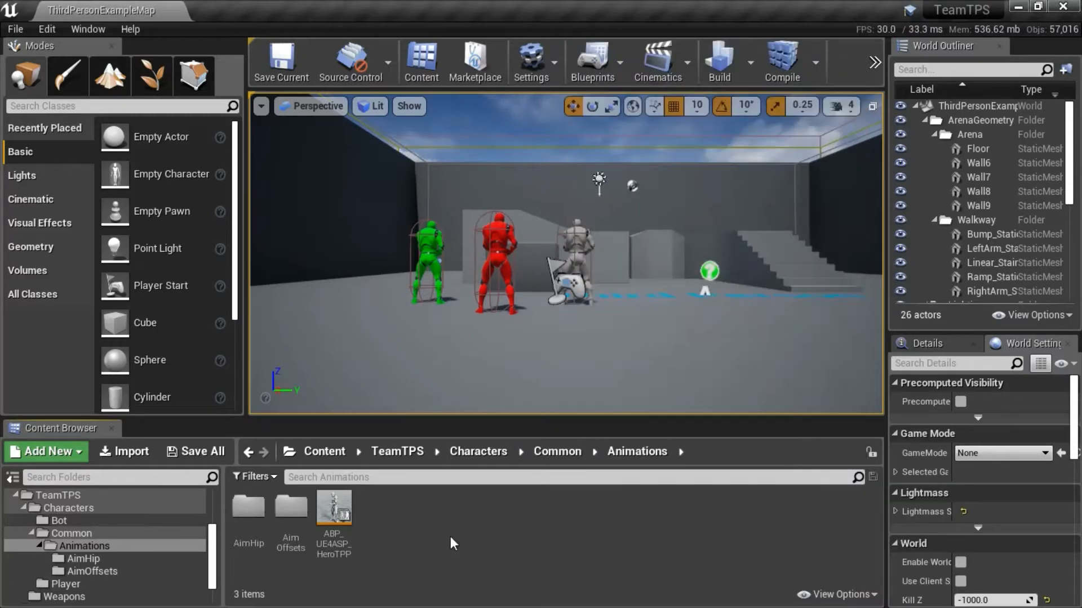
left_click(255, 512)
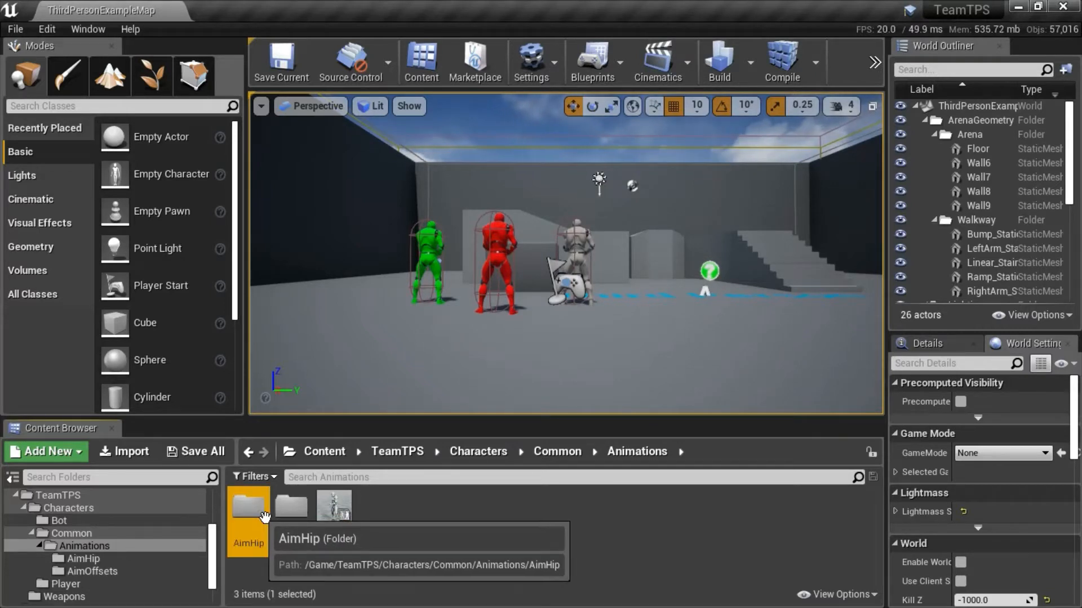
left_click(292, 510)
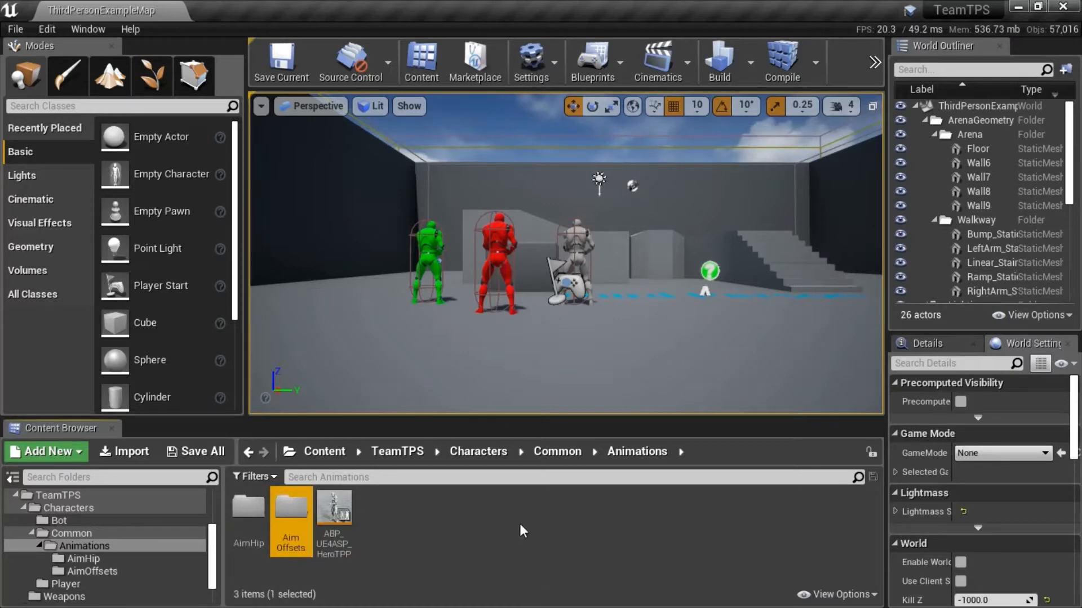
left_click(523, 528)
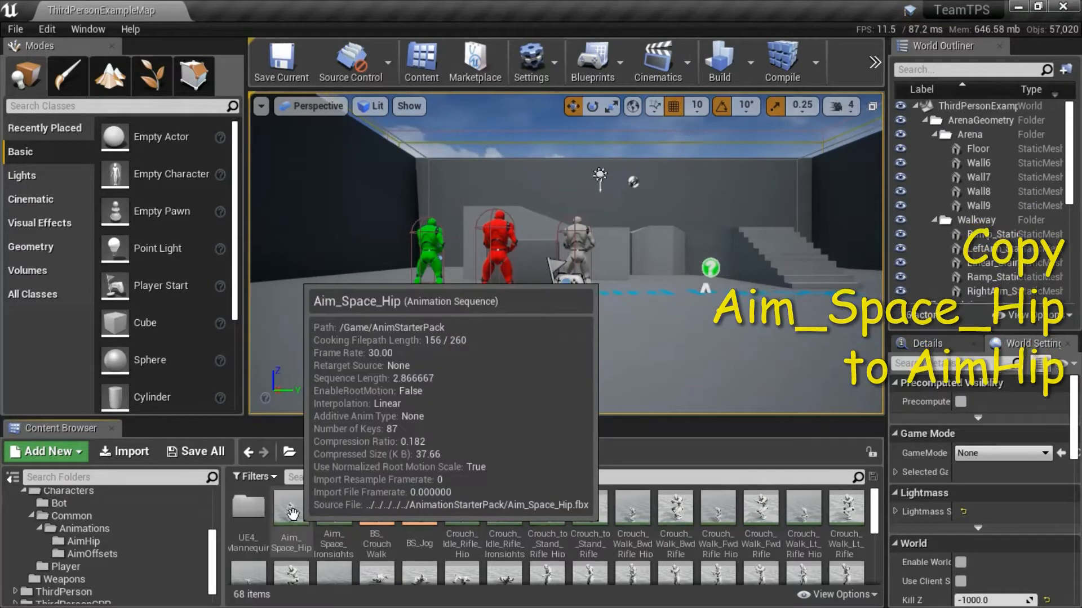
Step: Copy the Aim_Space_Hip animation from AnimStarterPack into the AimHip folder under Common/Animations
left_click(291, 514)
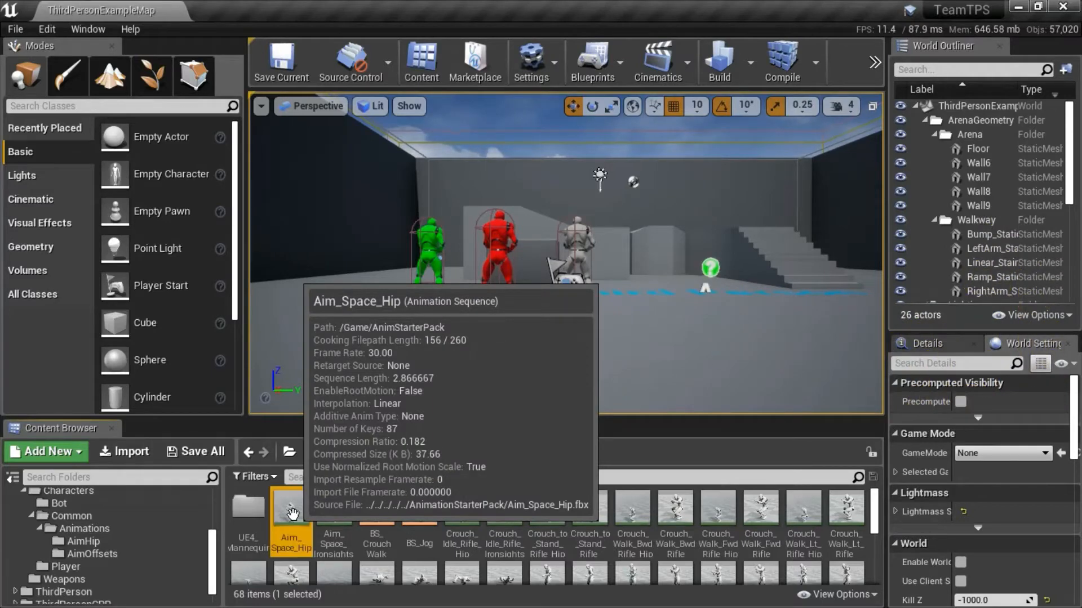
left_click_drag(292, 514, 123, 543)
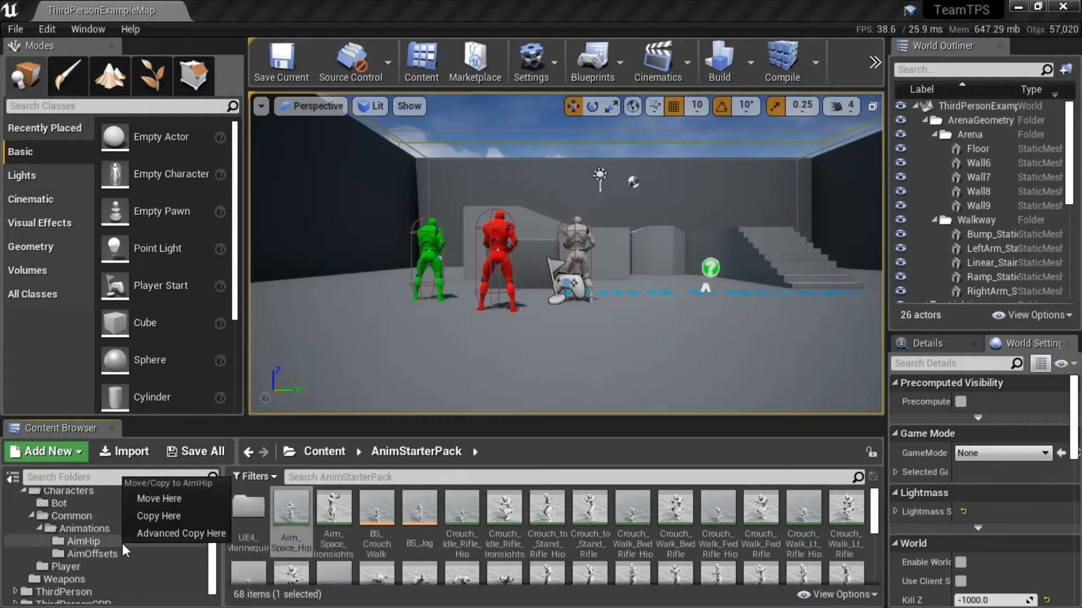
left_click(178, 517)
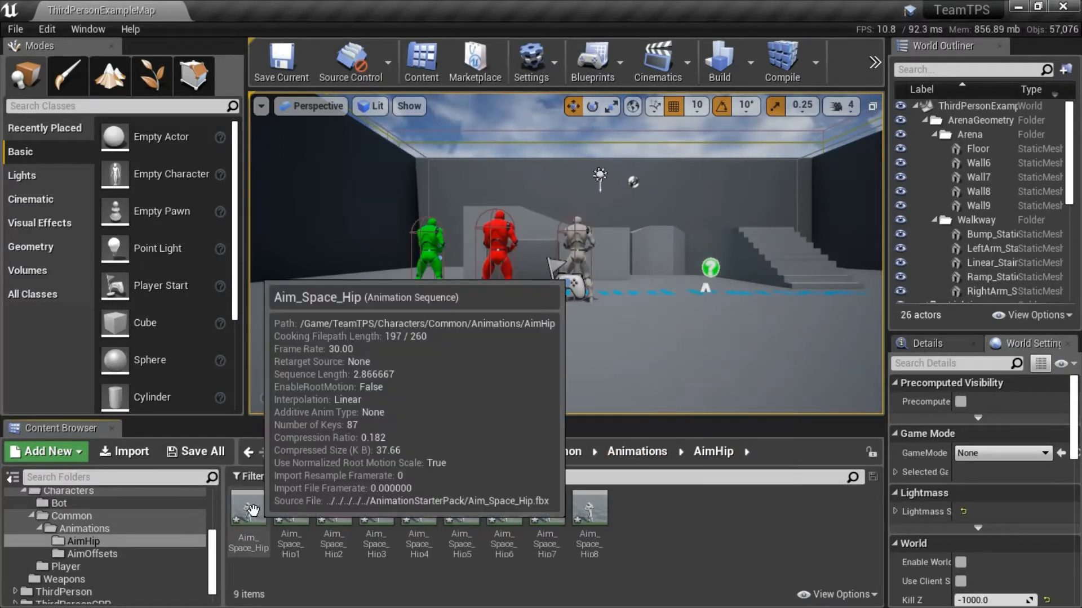
Step: Duplicate Aim_Space_Hip once more in the AimHip folder and select all copies from Aim_Space_Hip1 to Aim_Space_Hip9
left_click(253, 510)
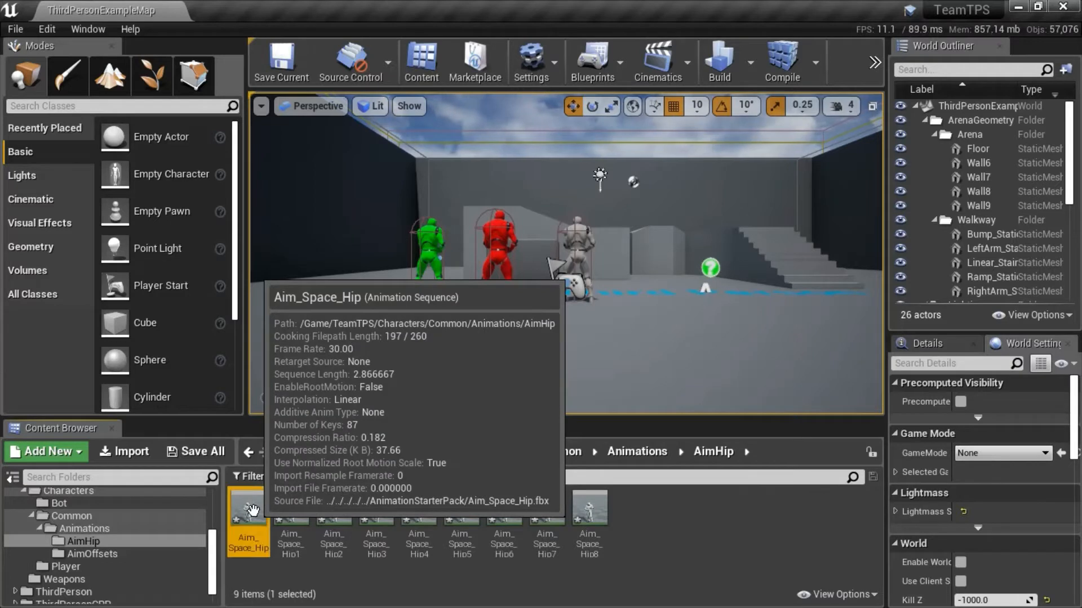
left_click(284, 531)
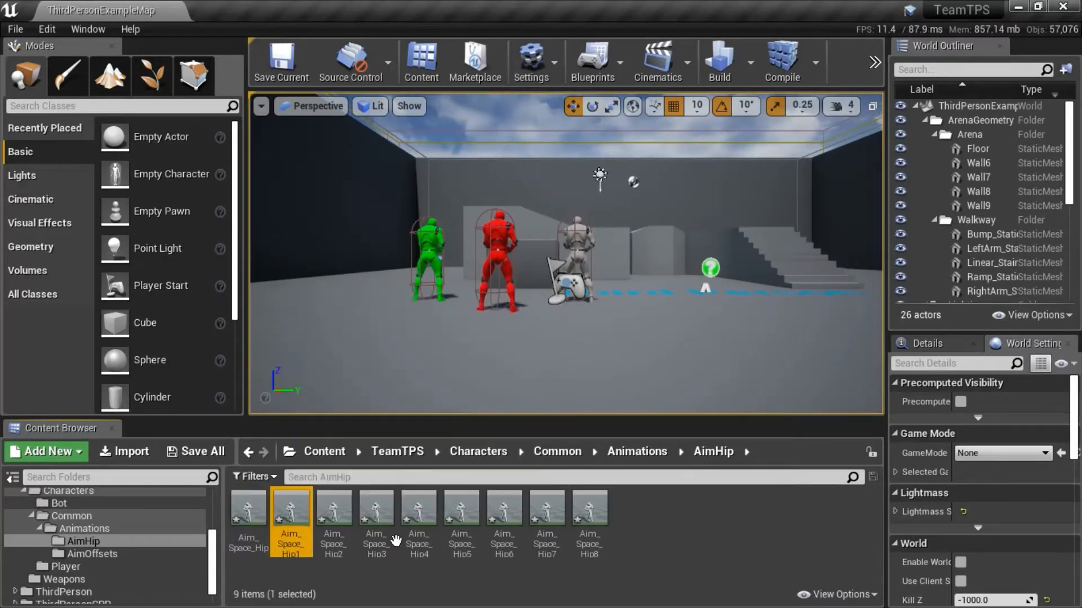
left_click(593, 511, "shift")
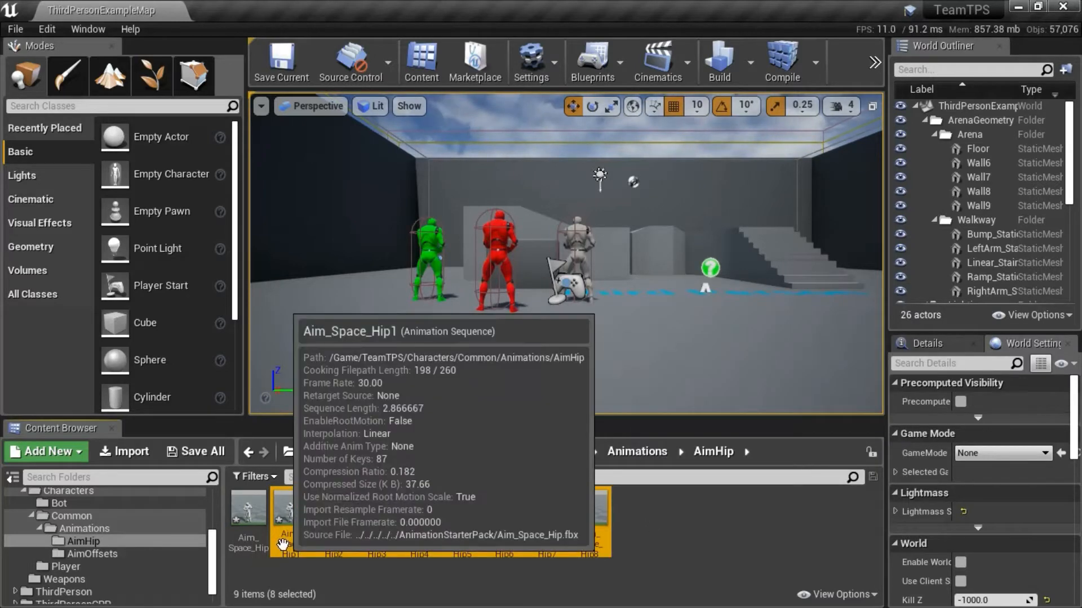
left_click(255, 510)
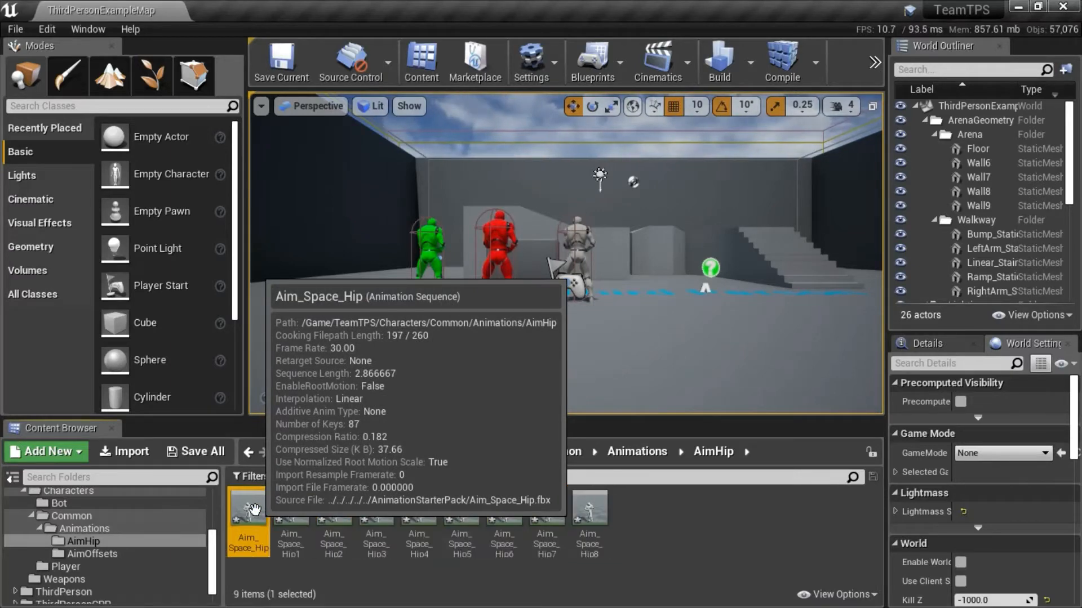
right_click(255, 511)
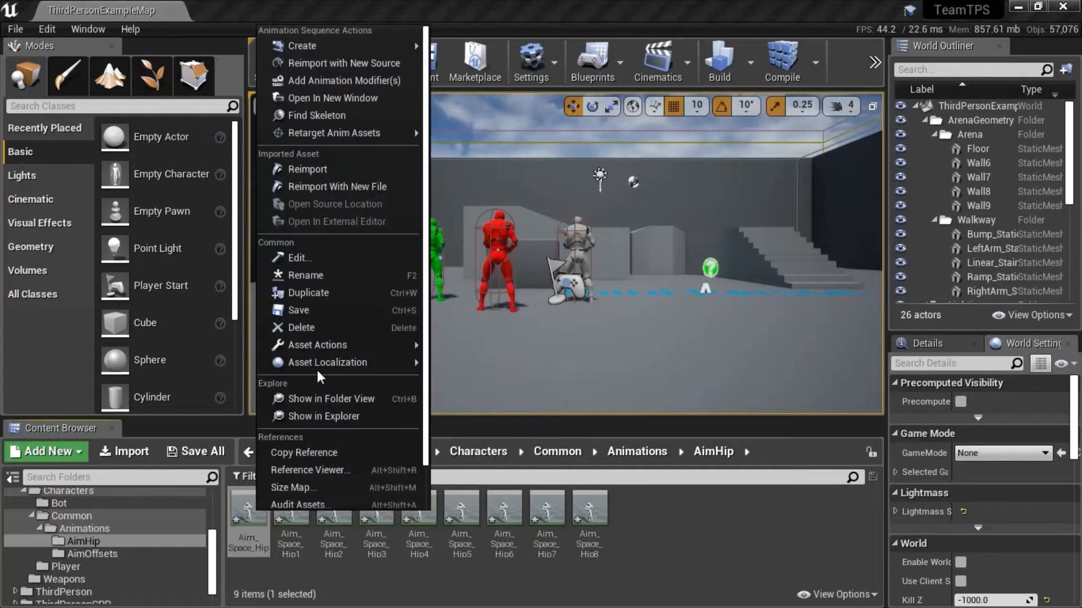
left_click(332, 292)
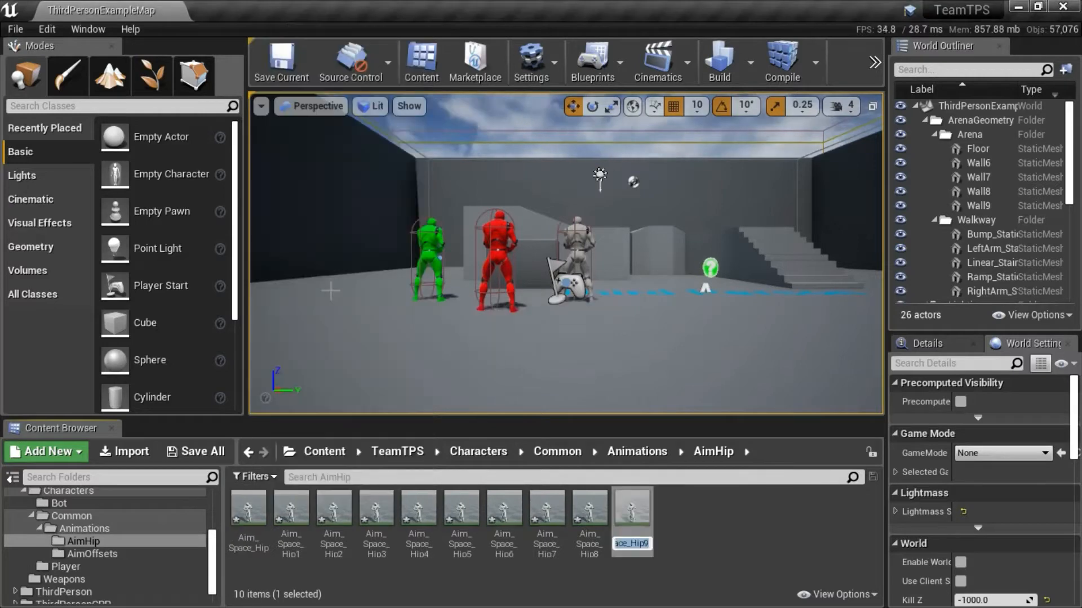
left_click(726, 518)
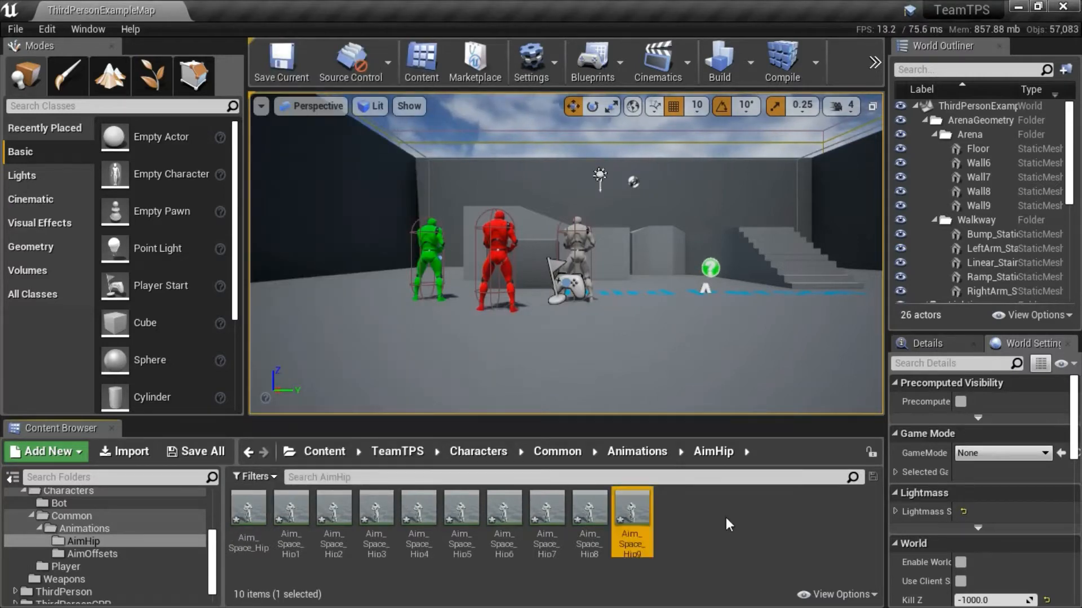
left_click(292, 512)
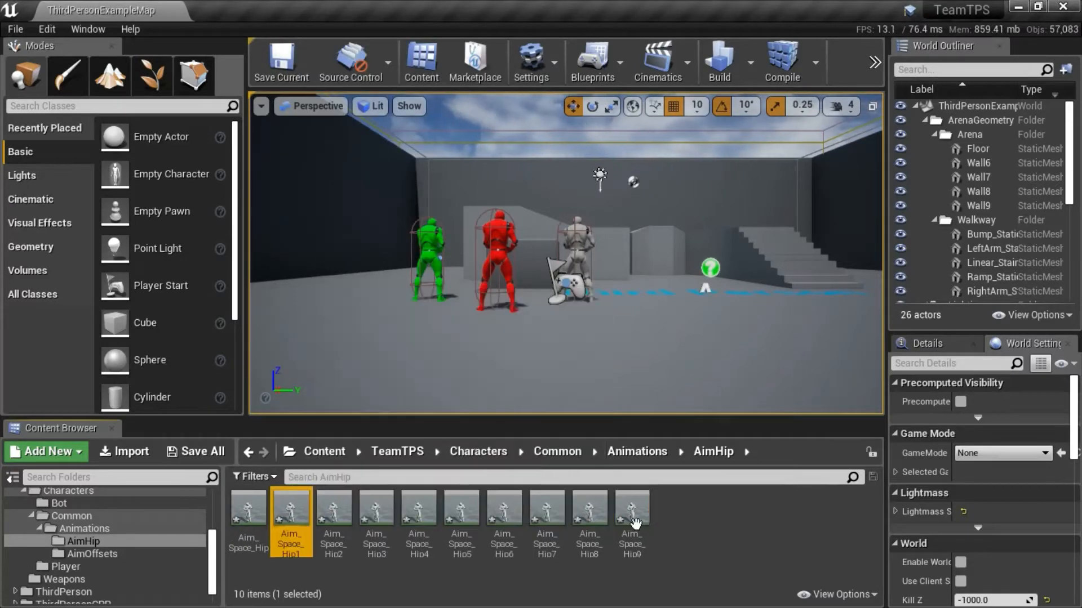
left_click(635, 523, "shift")
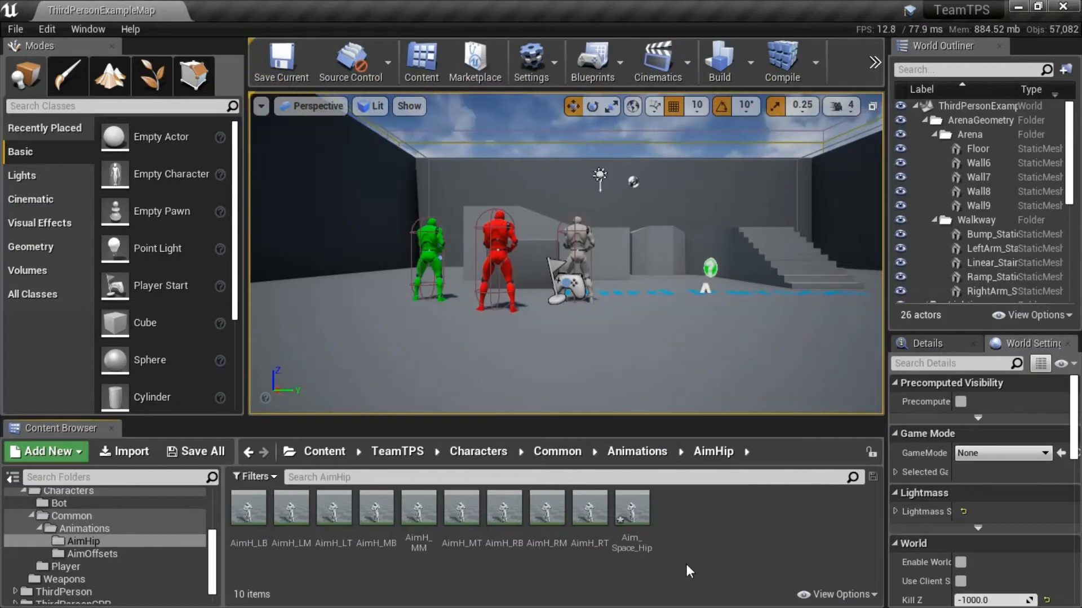
Step: Review the original Aim_Space_Hip and its nine renamed copies, AimH_LB through AimH_RT, in the AimHip folder
mouse_move(637, 516)
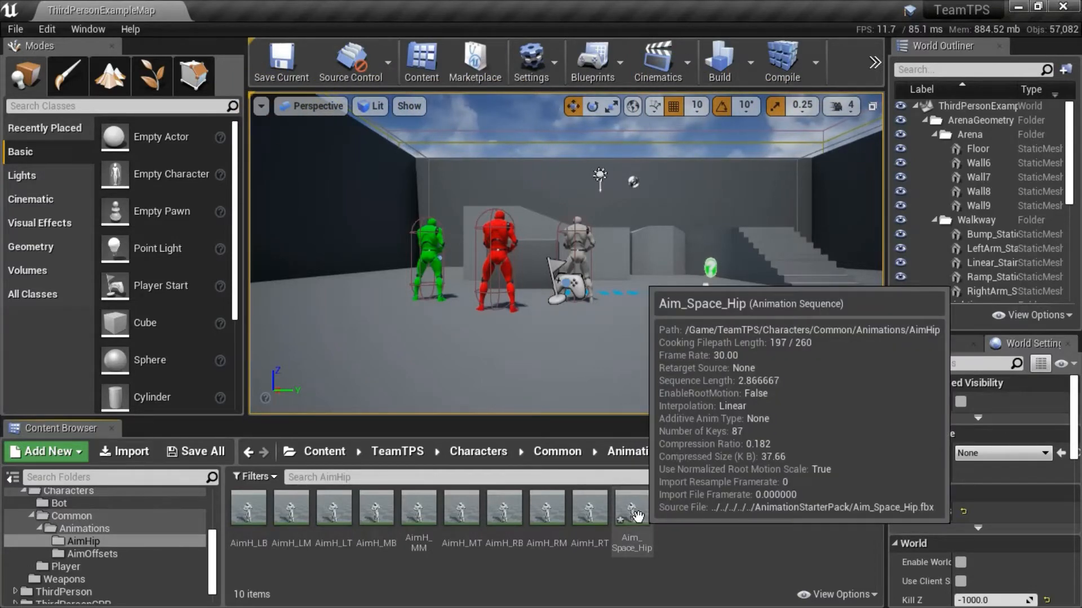
left_click(632, 513)
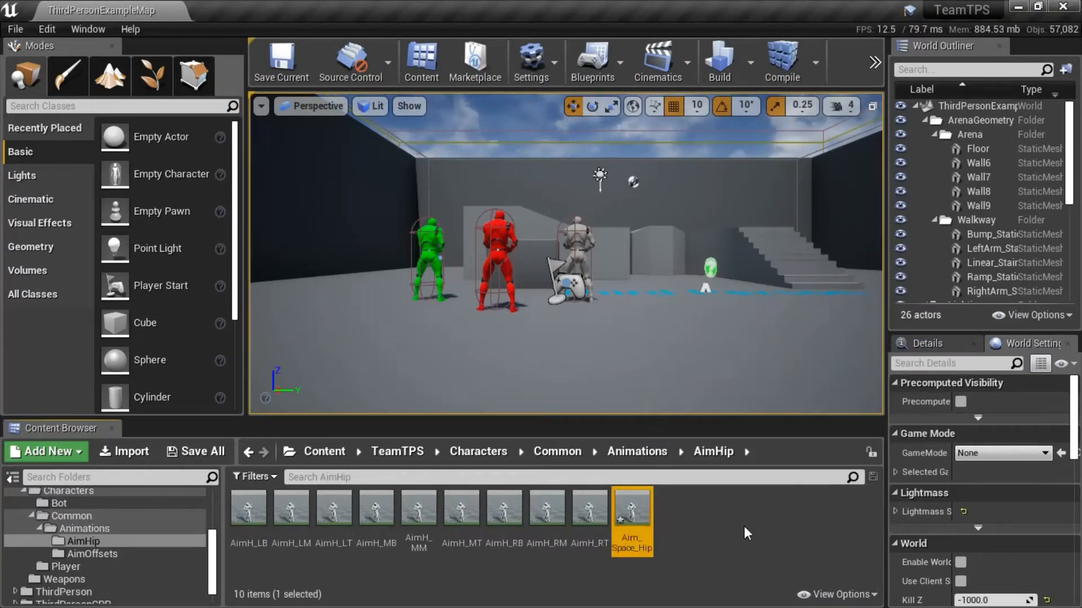
left_click(702, 536)
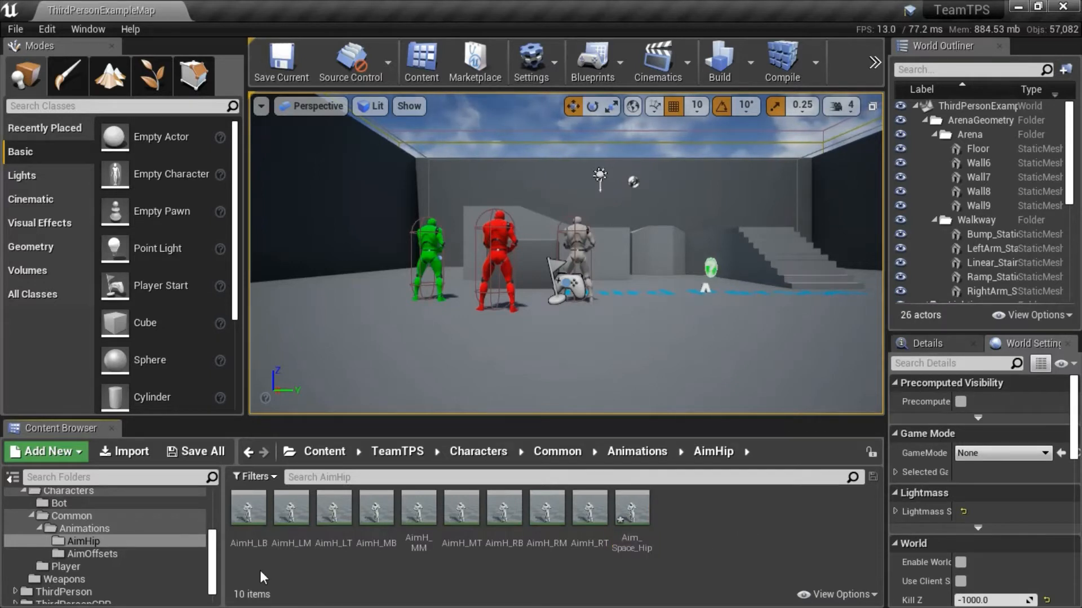
mouse_move(251, 510)
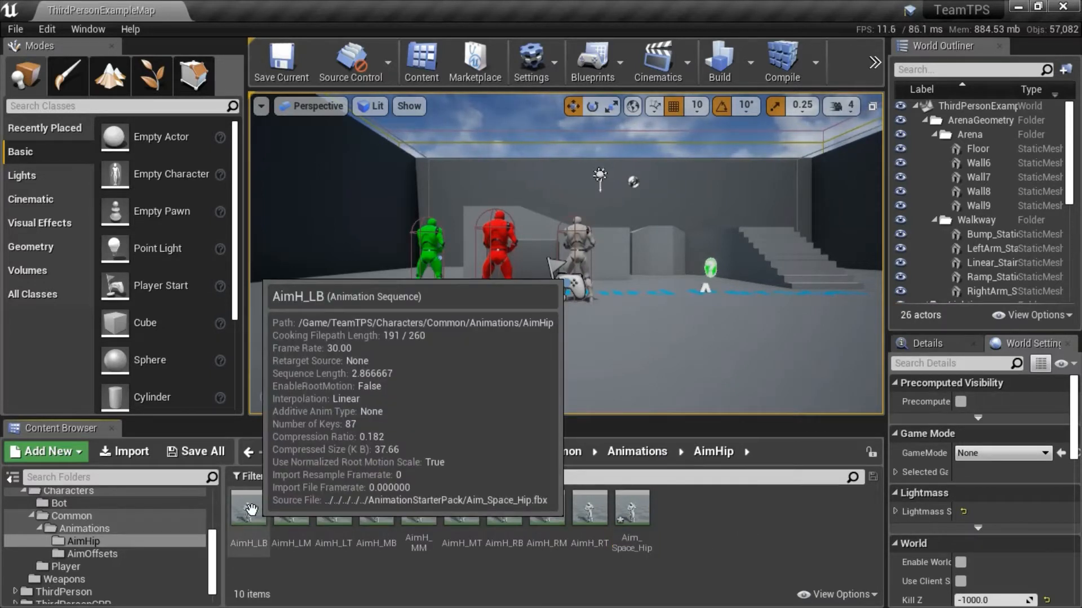
left_click(251, 510)
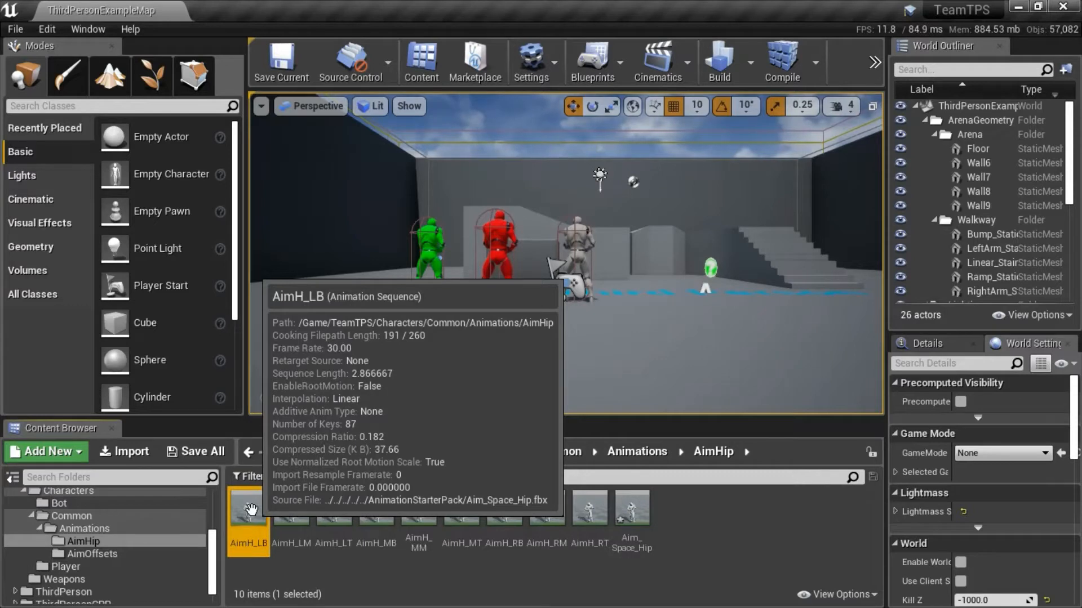
left_click(296, 514)
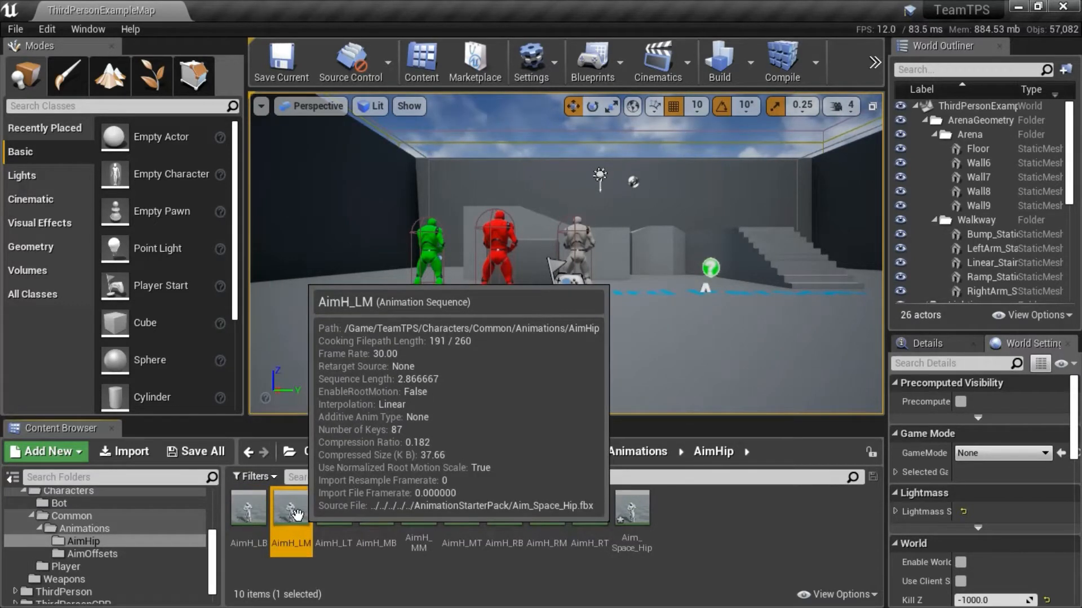
left_click(335, 511)
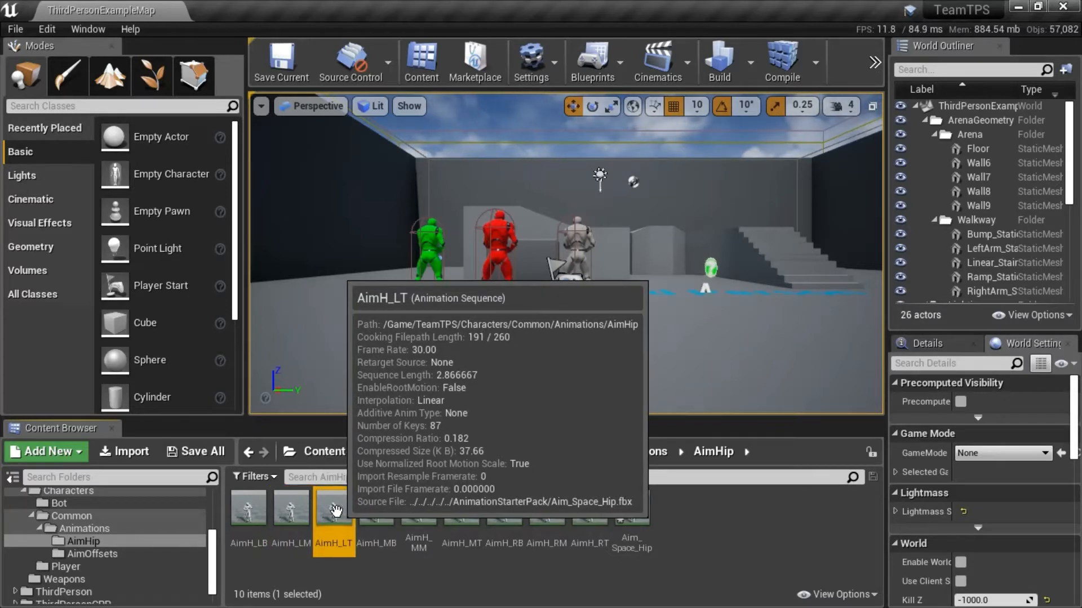
left_click(374, 509)
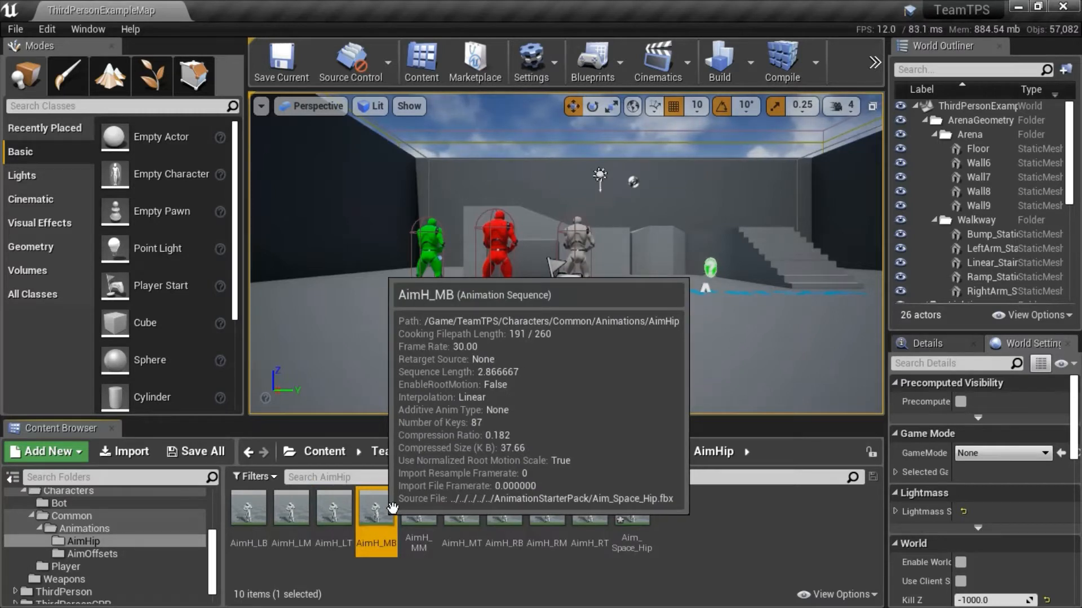
left_click(415, 509)
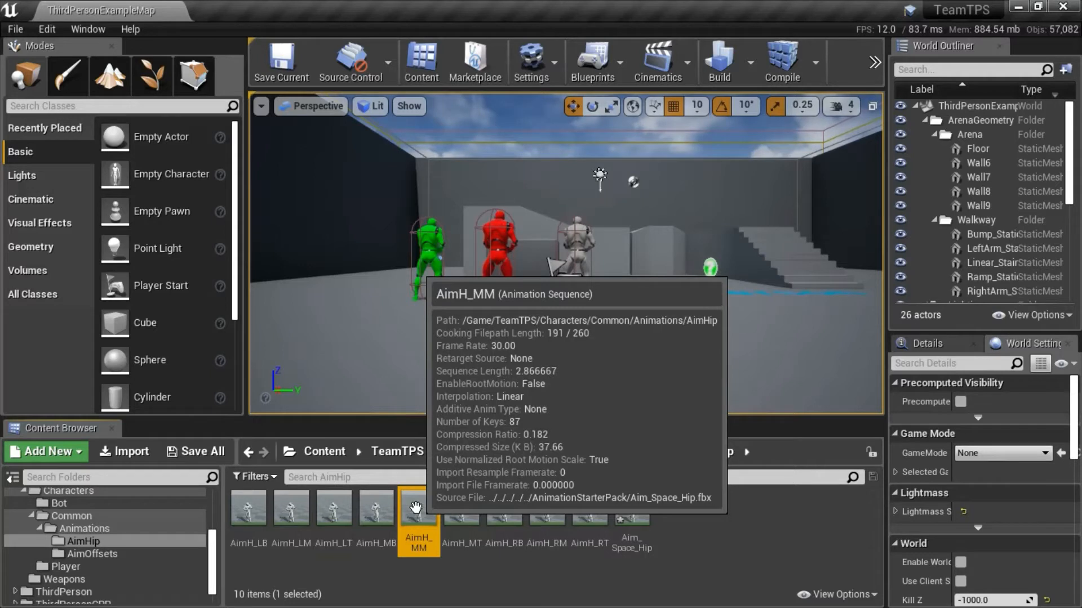
left_click(467, 509)
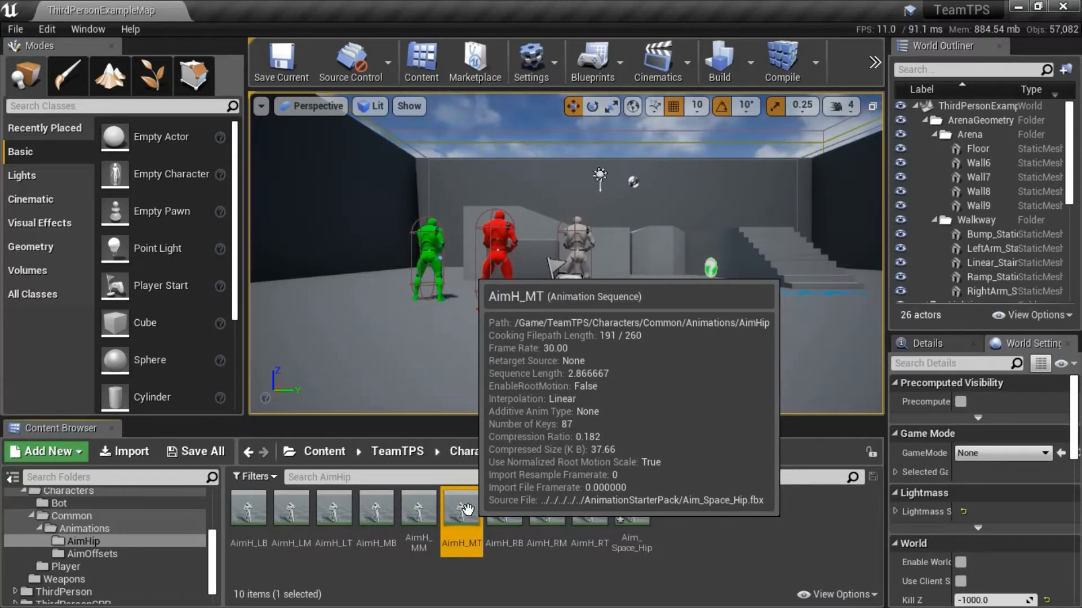
left_click(500, 509)
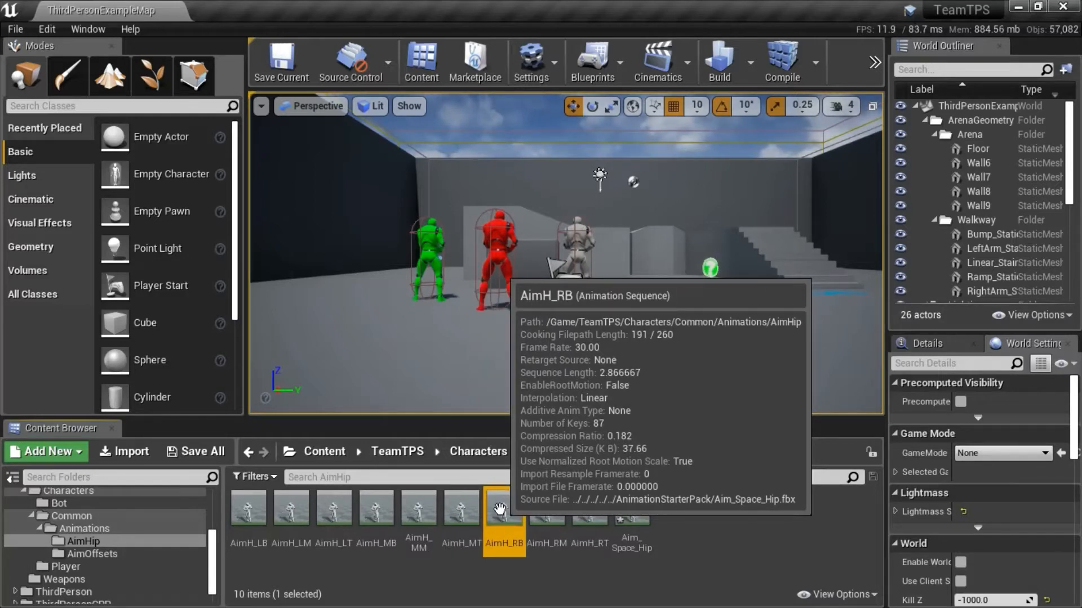
left_click(556, 512)
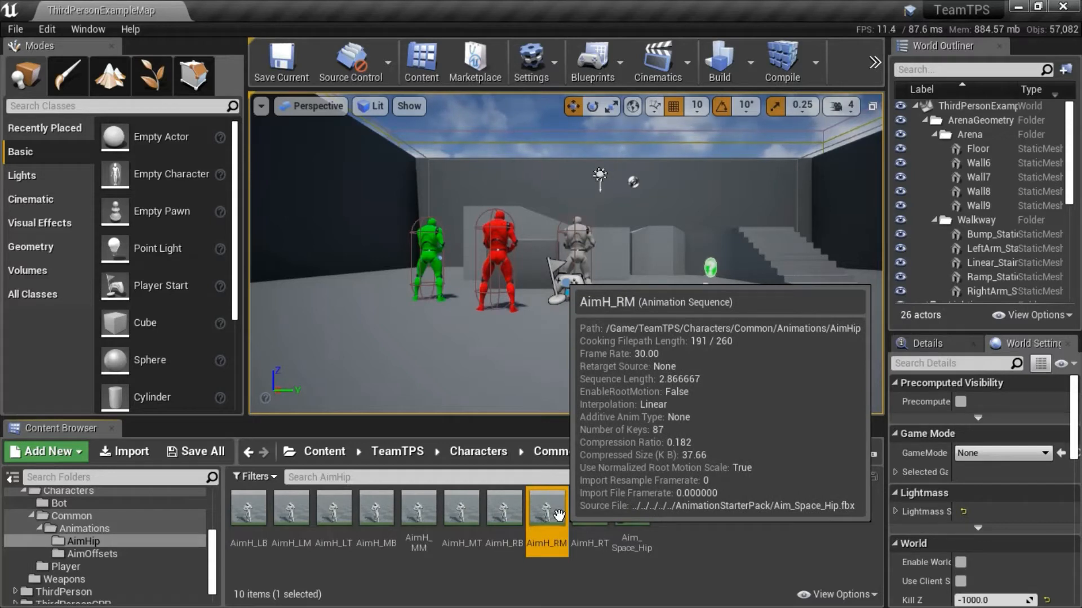
left_click(590, 510)
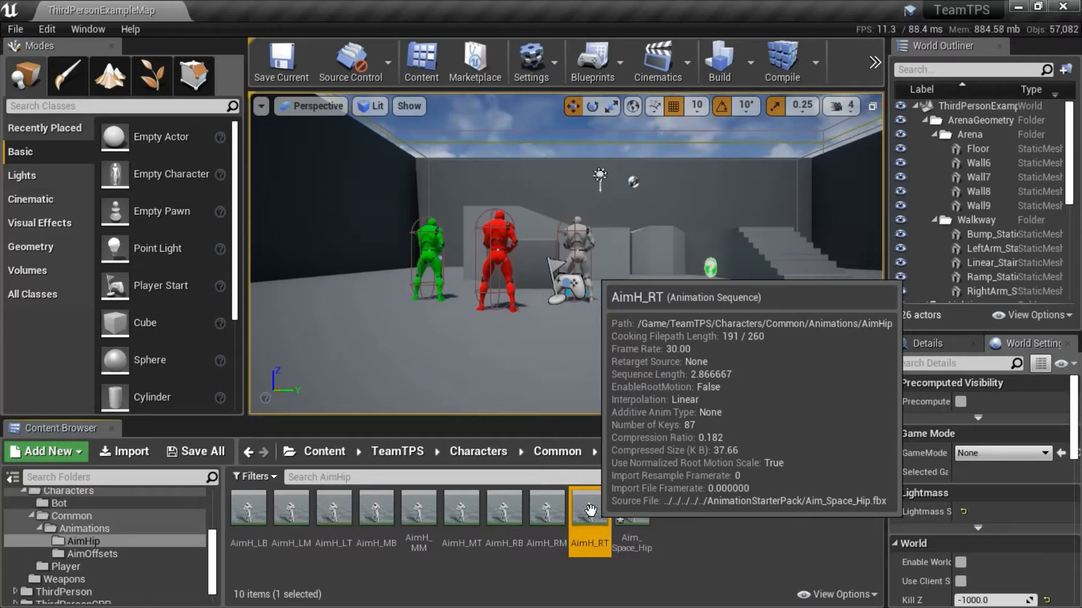
left_click(681, 516)
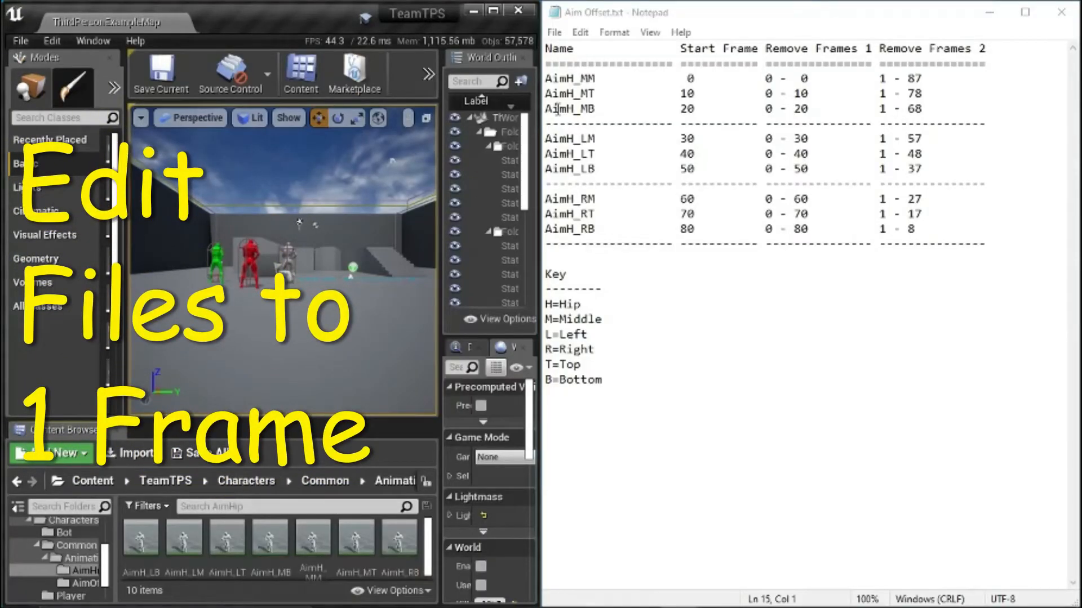
Step: Look up the AimH_MM row in the Aim Offset.txt notes and open the AimH_MM animation from the AimHip folder
left_click(544, 79)
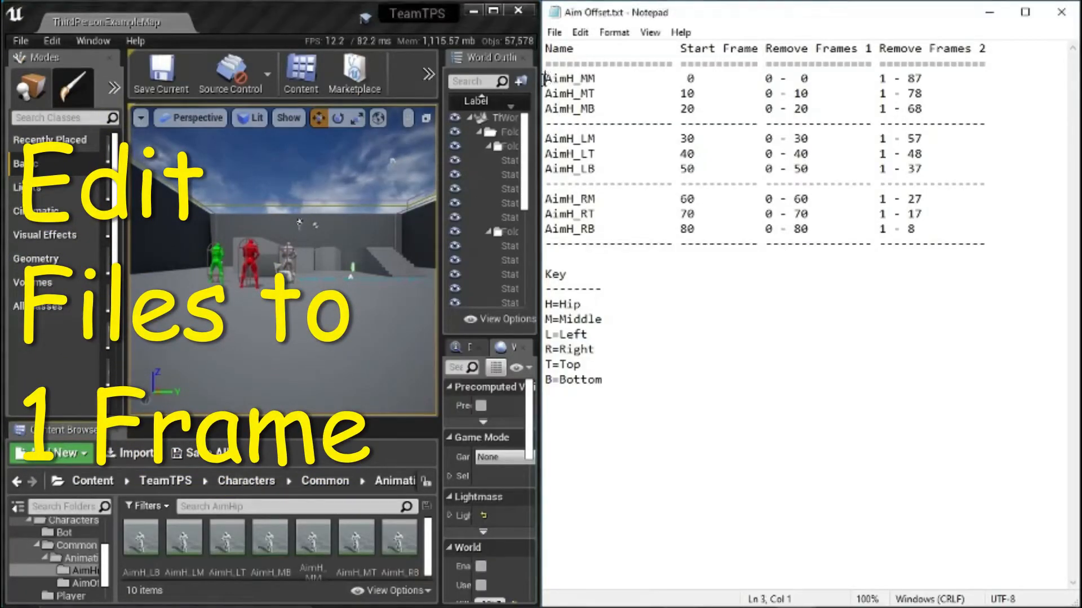
left_click_drag(544, 82, 545, 93)
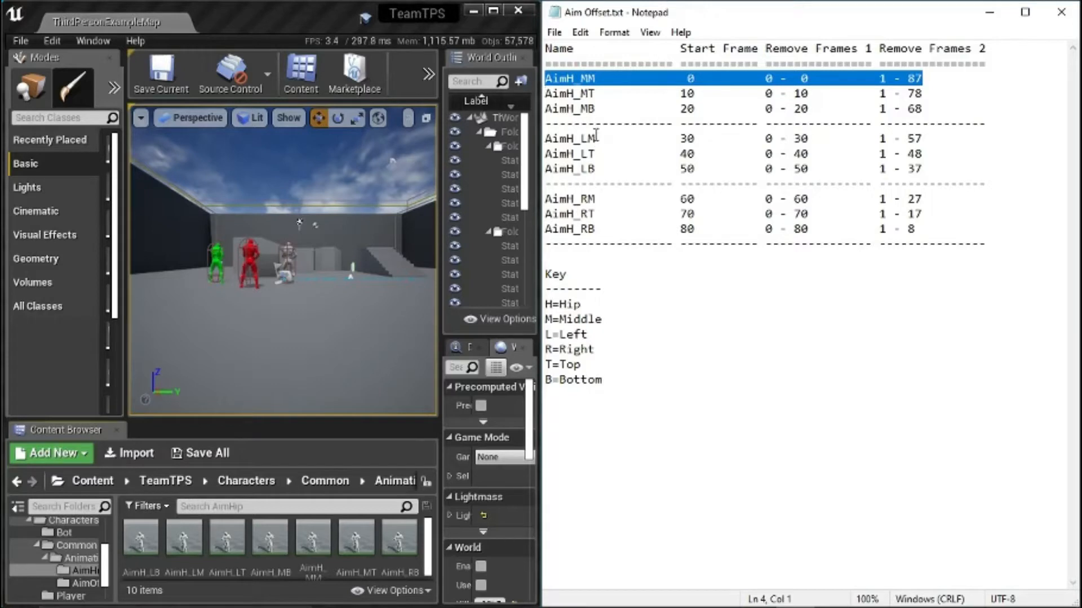
left_click(553, 80)
left_click_drag(545, 78, 596, 79)
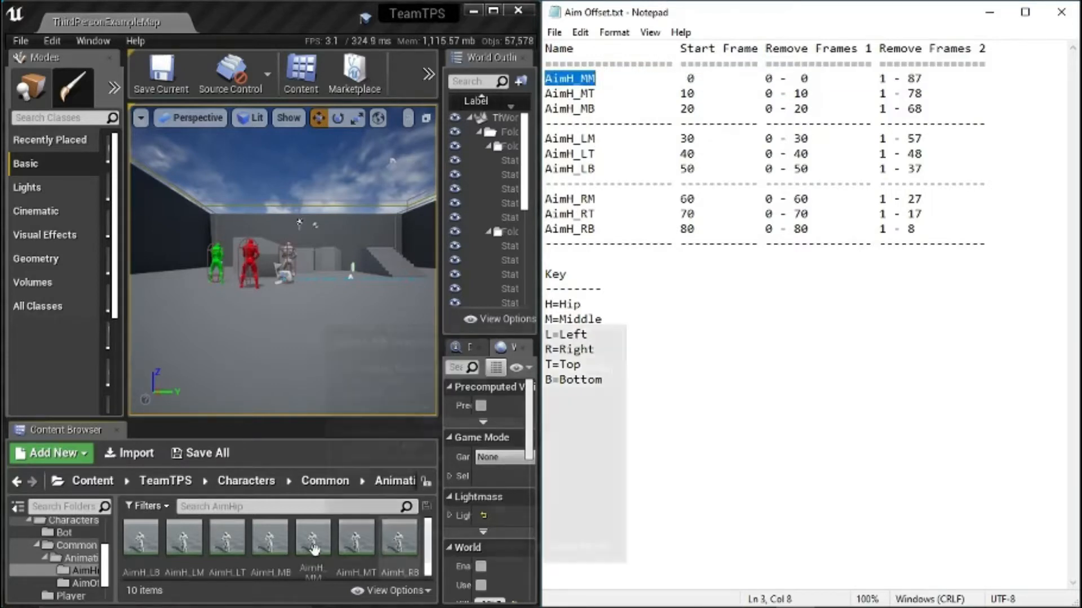
mouse_move(316, 540)
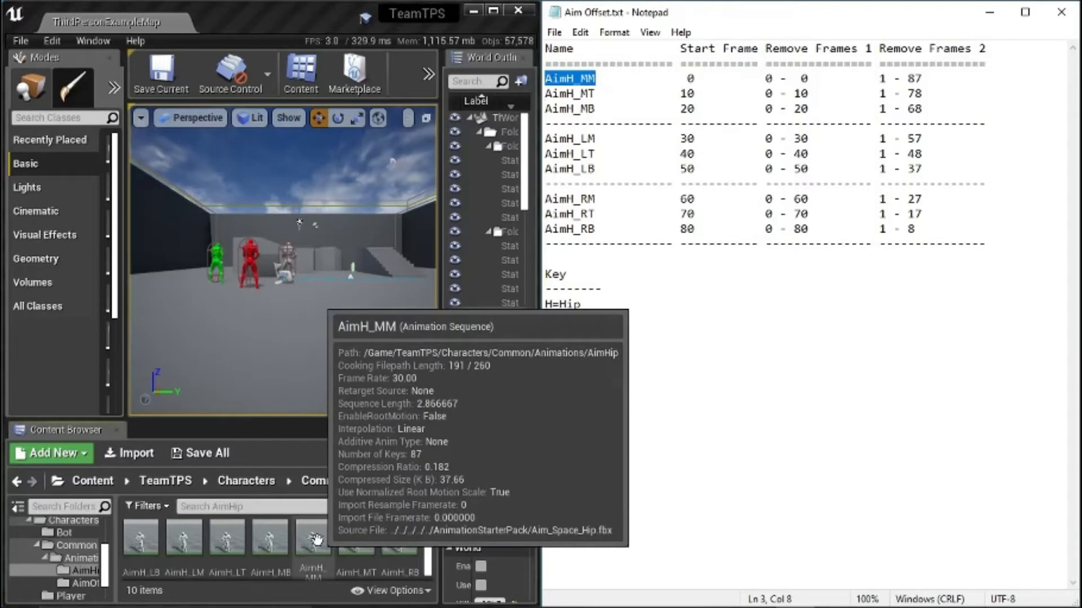
double_click(316, 540)
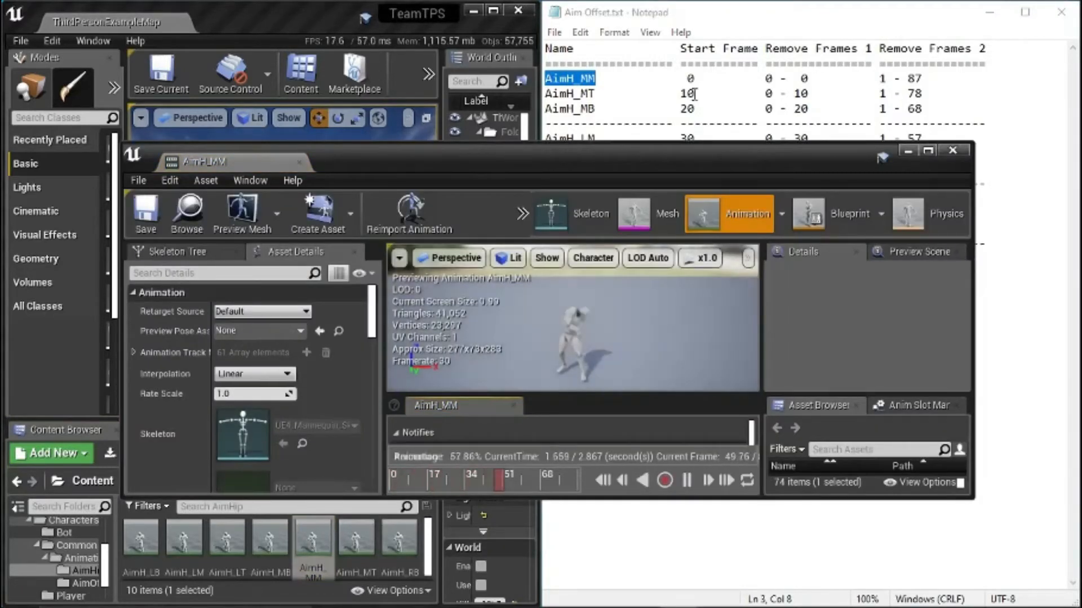
Step: Check the start frame listed for AimH_MM in the notes and set the animation's playback position to frame 0
left_click(689, 77)
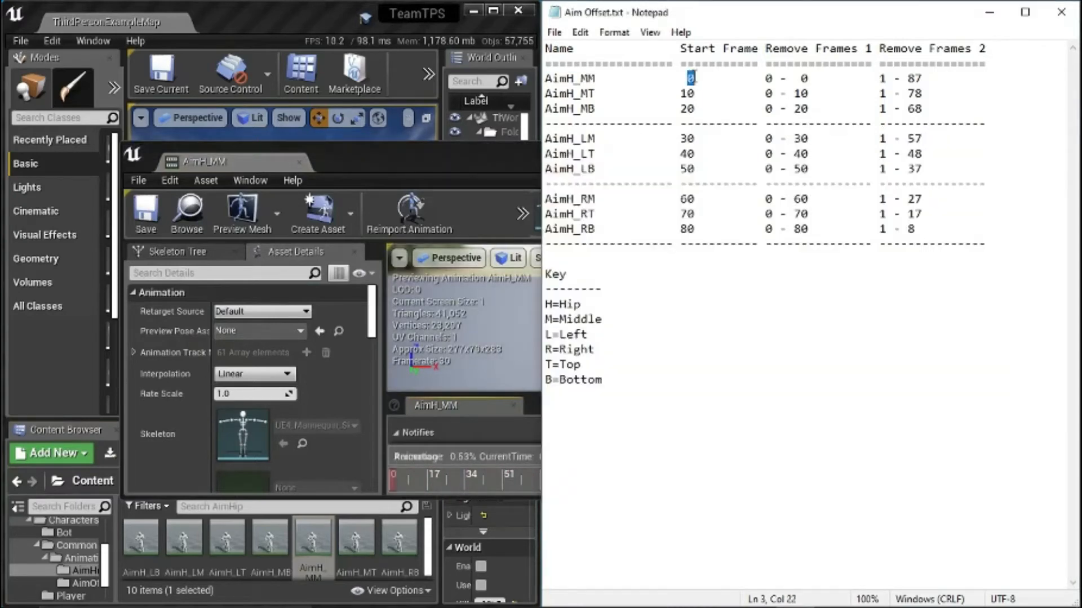
left_click(510, 164)
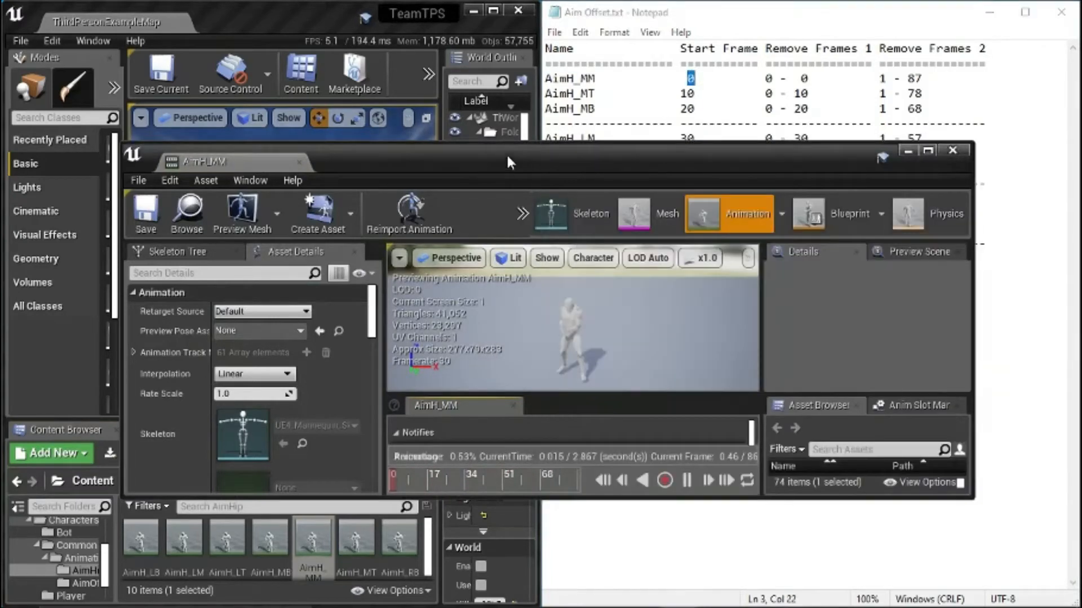
left_click(927, 151)
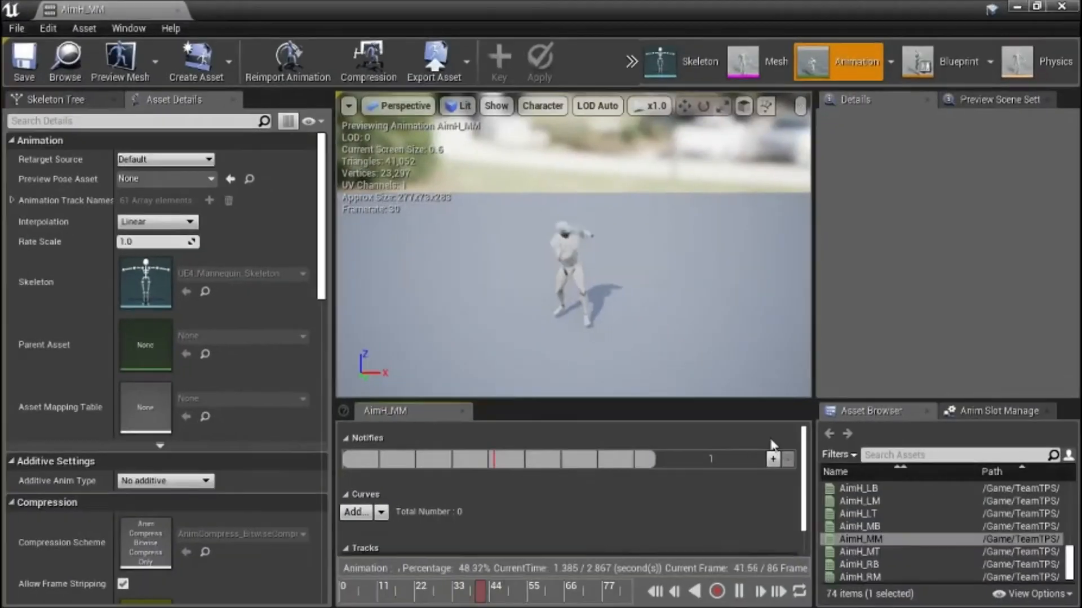
left_click(656, 591)
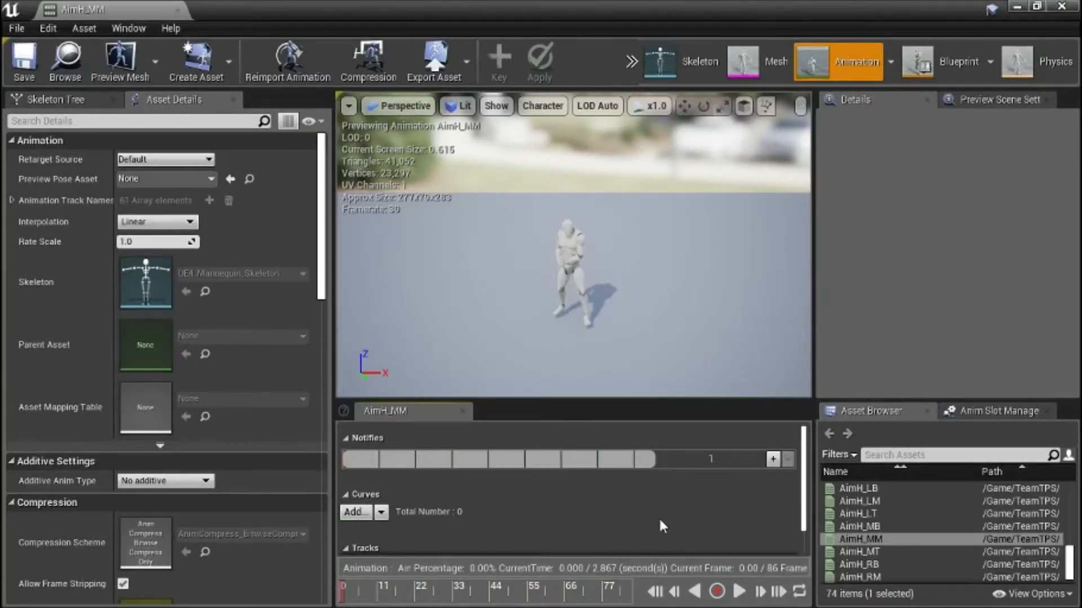
Step: Remove frames 1 to 87 from AimH_MM according to the ranges in the notes, then save and close the animation
left_click(1036, 7)
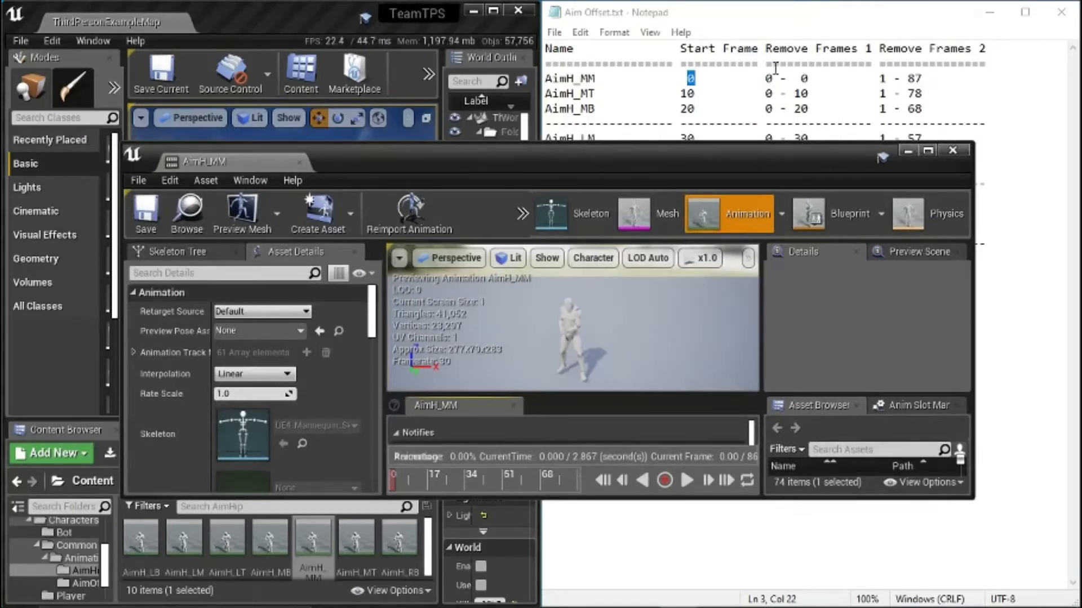
left_click_drag(766, 78, 808, 79)
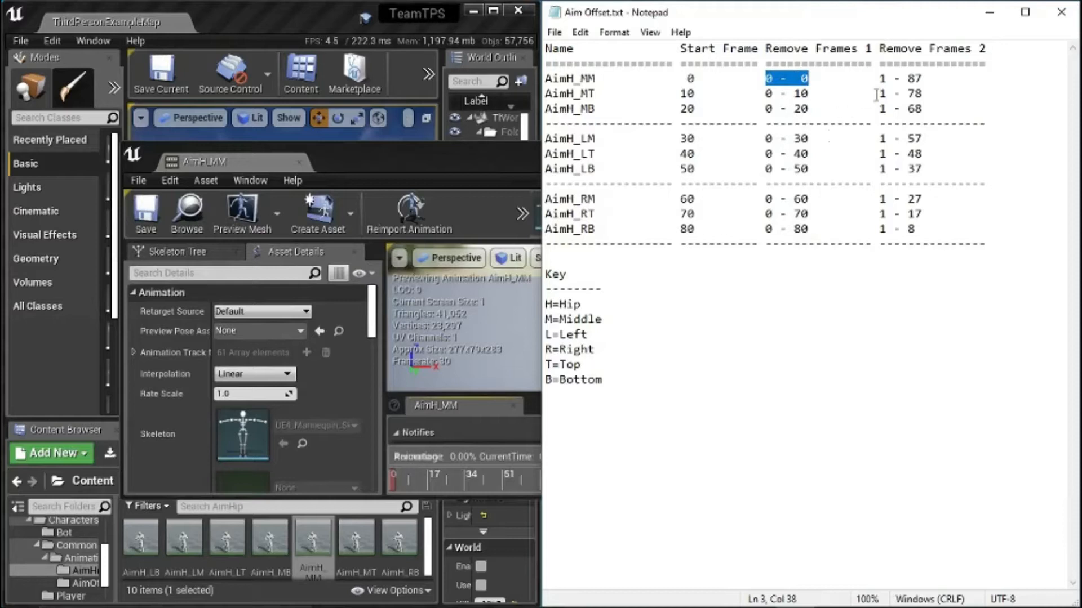
left_click_drag(879, 79, 924, 77)
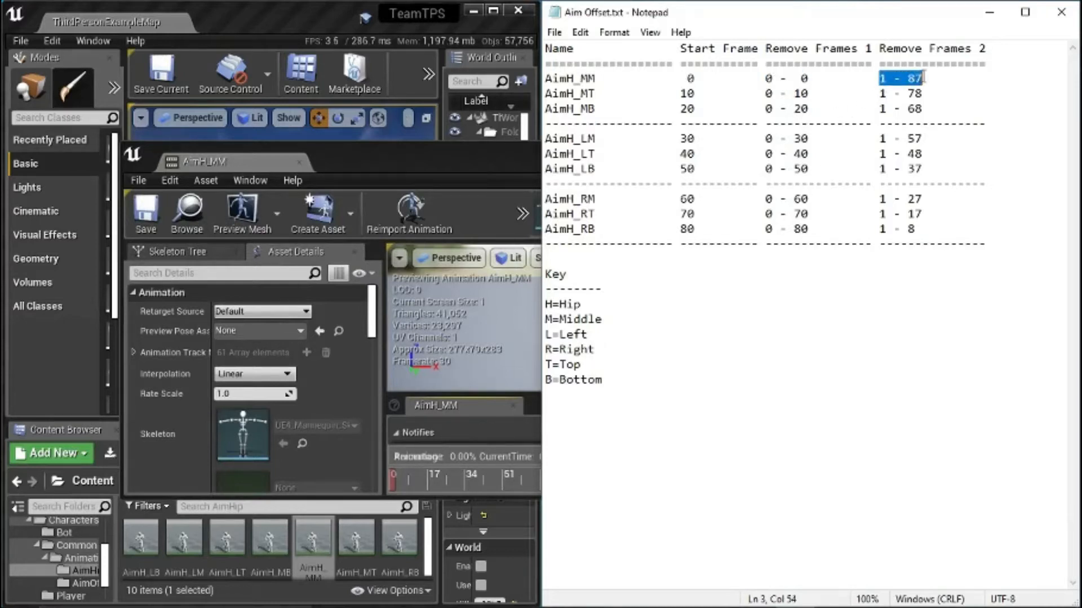
left_click(531, 165)
left_click(924, 152)
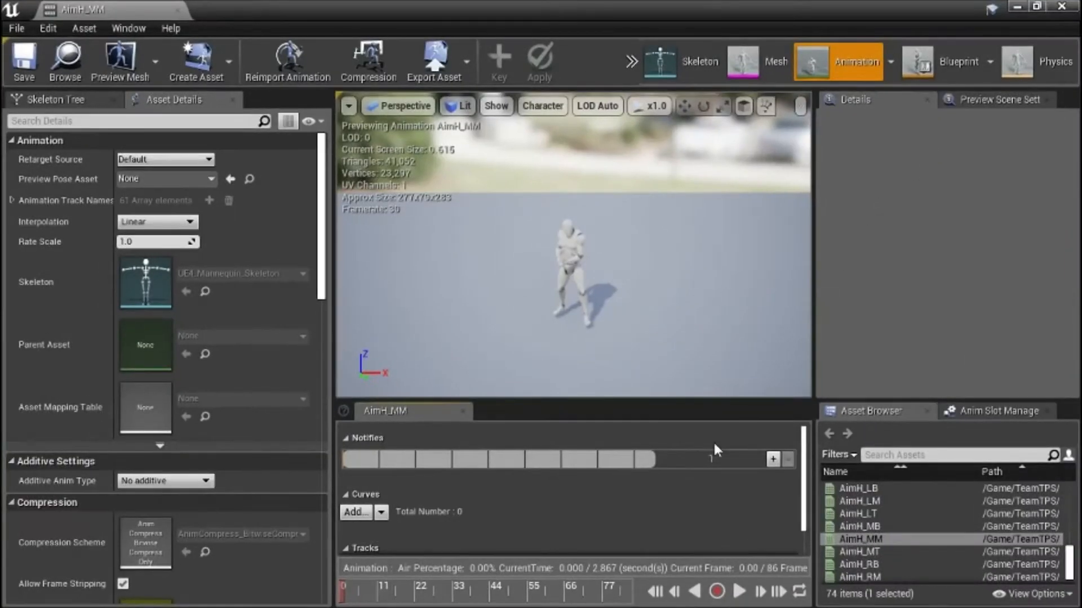
right_click(344, 593)
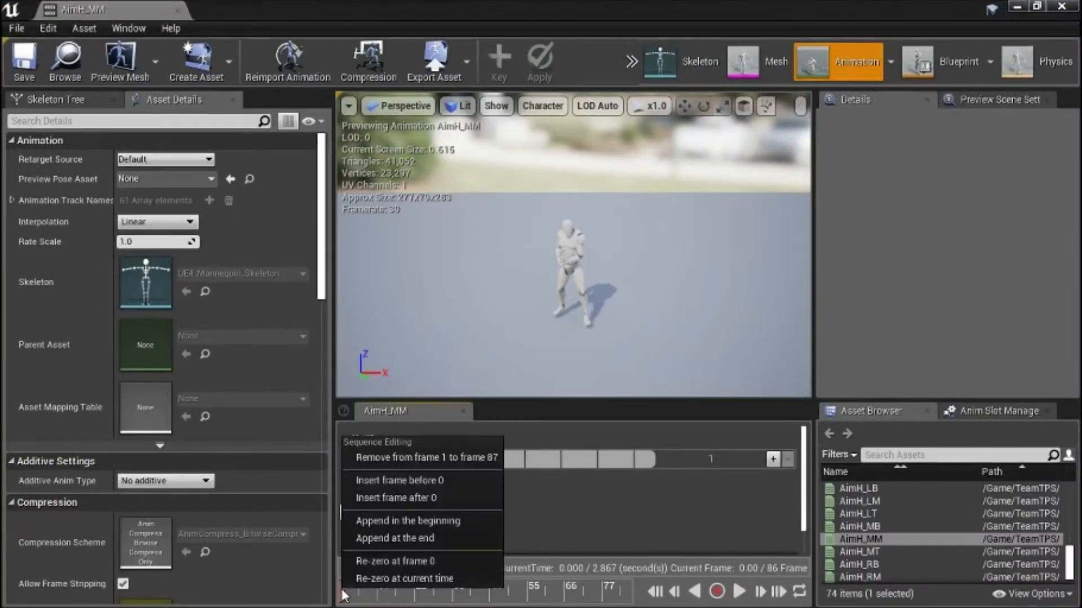
left_click(422, 460)
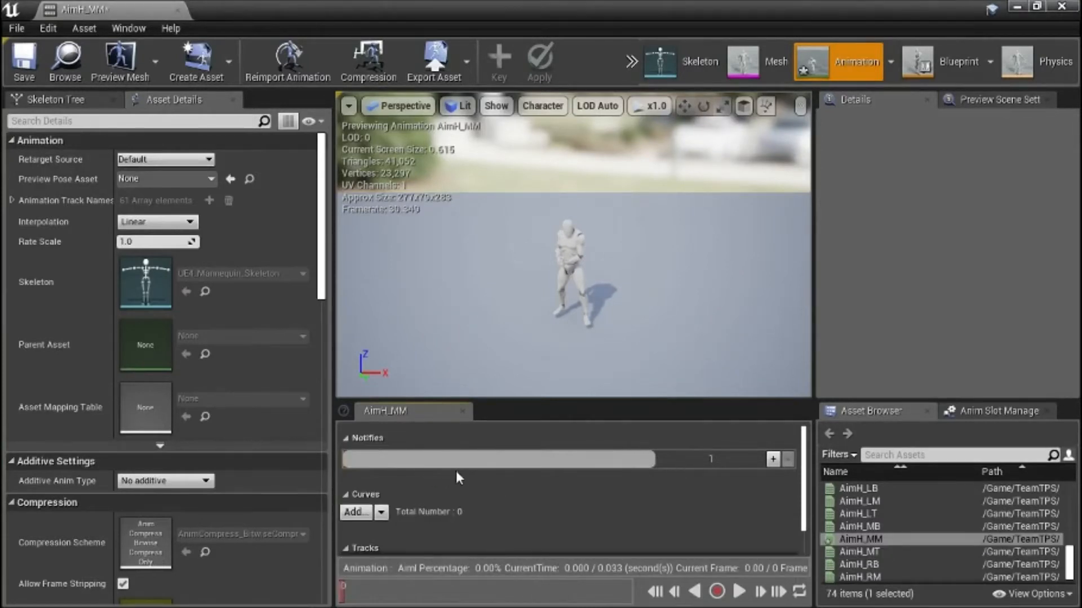
left_click(21, 76)
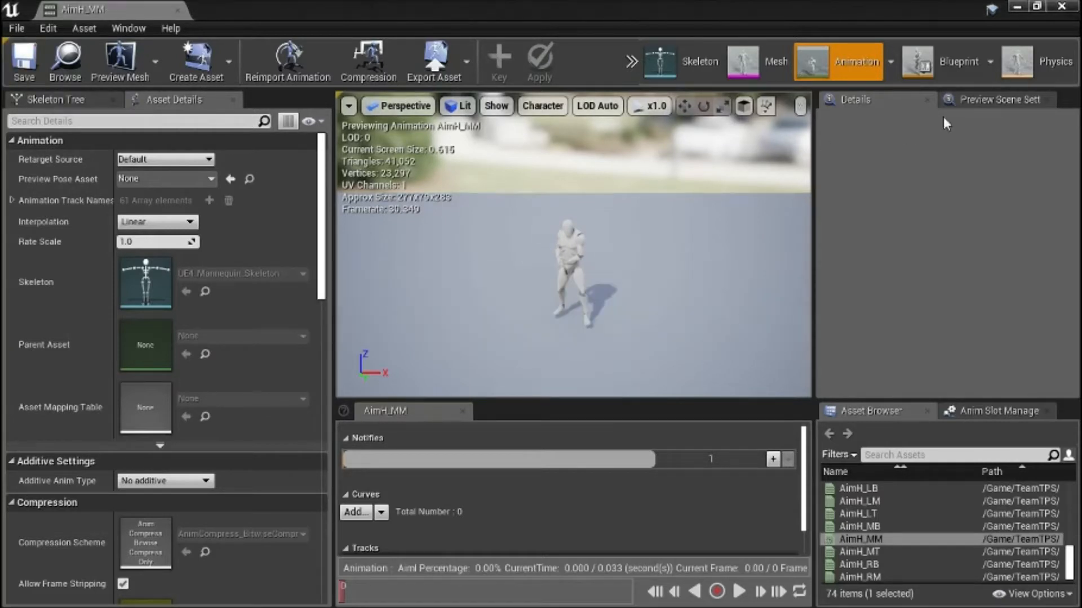
left_click(1067, 10)
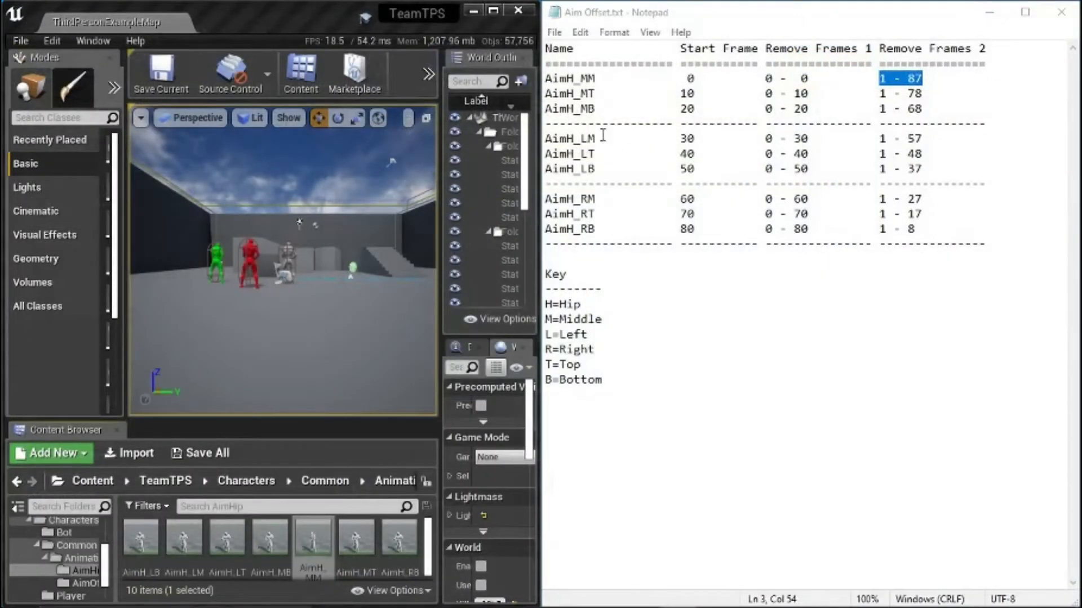
Step: Look up the AimH_MT row in the Aim Offset.txt notes and open the AimH_MT animation
left_click_drag(545, 93, 545, 107)
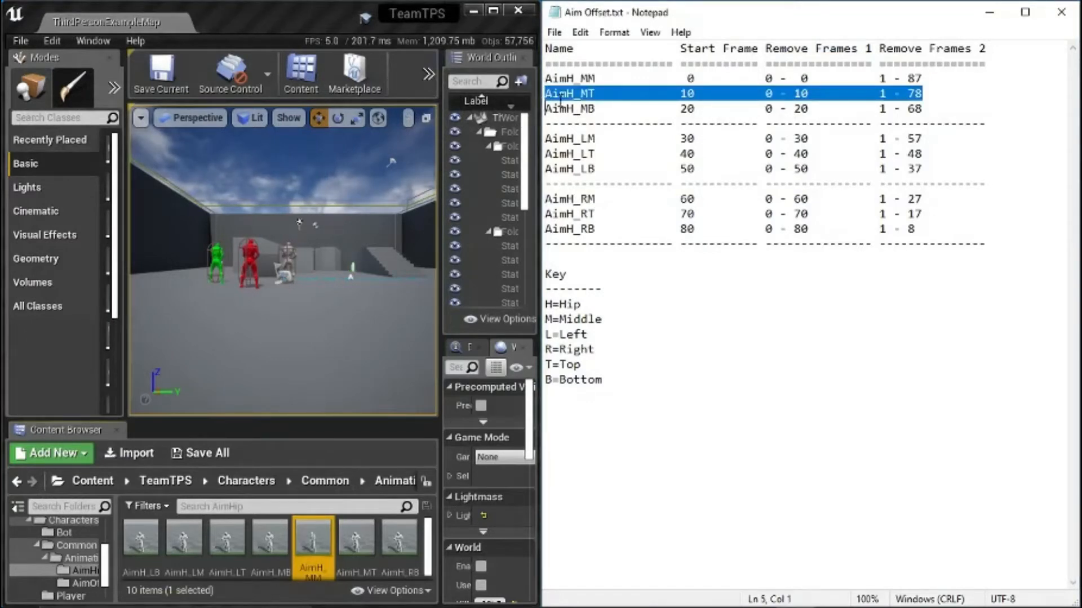
left_click_drag(545, 94, 595, 93)
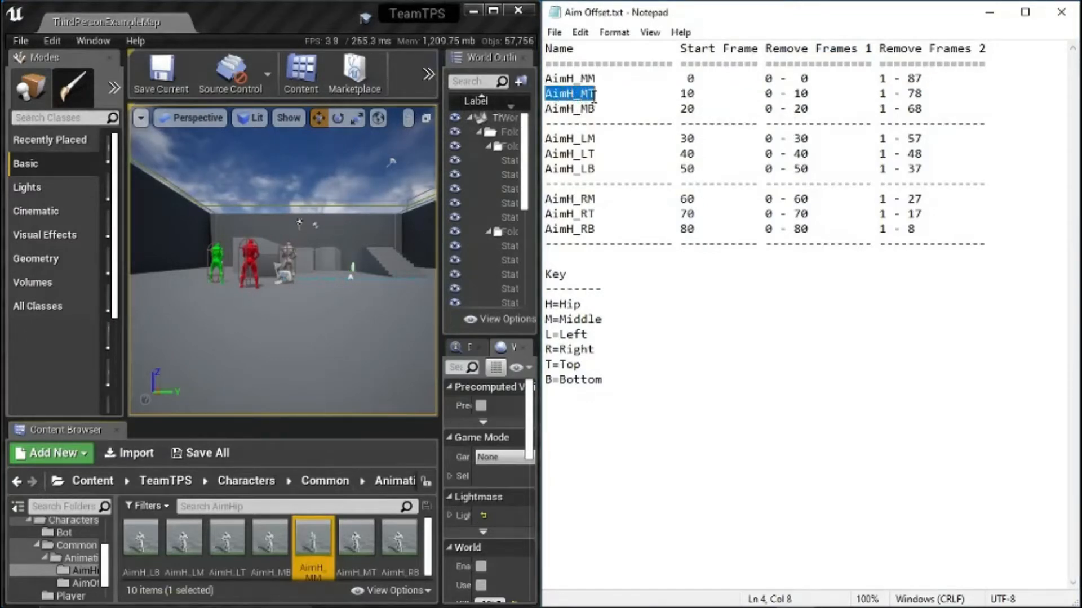
mouse_move(357, 540)
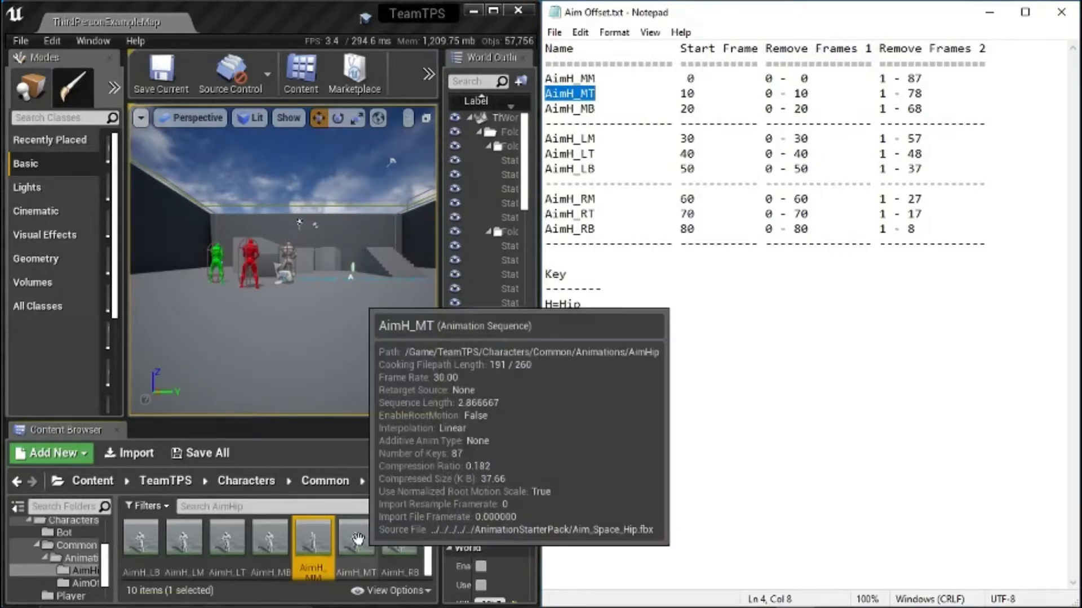
double_click(358, 540)
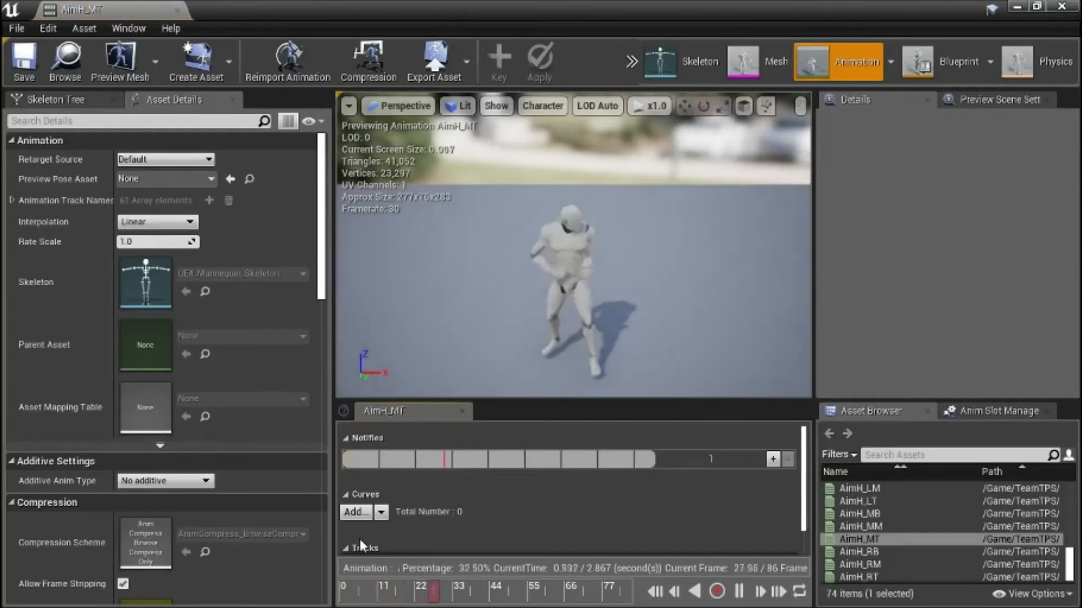
Step: Check the start frame listed for AimH_MT in the notes and set the animation's playback position to frame 10
left_click(1037, 8)
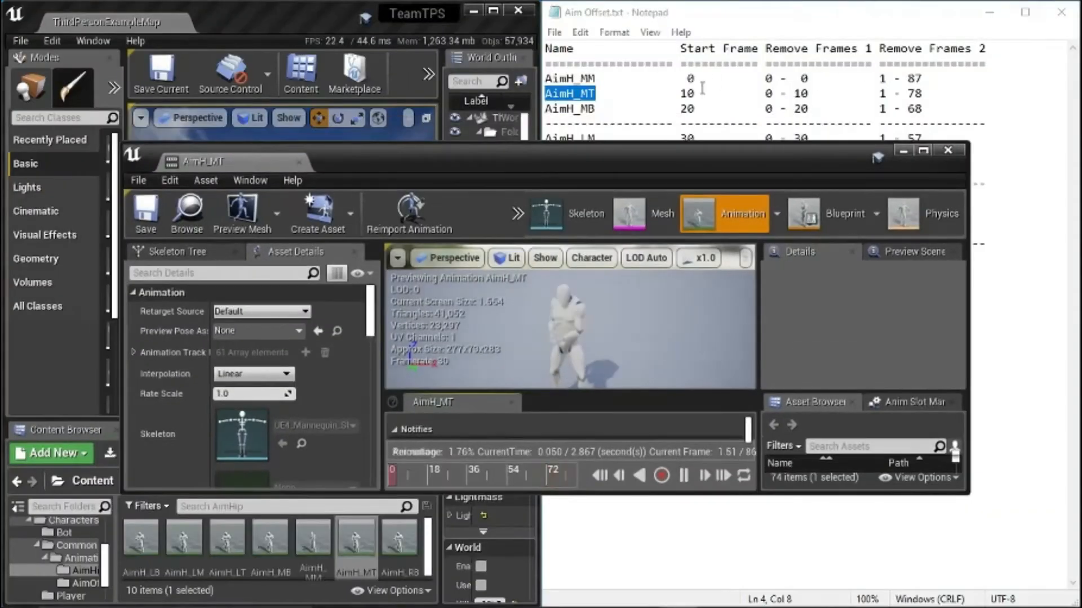
left_click(682, 93)
left_click_drag(682, 93, 696, 93)
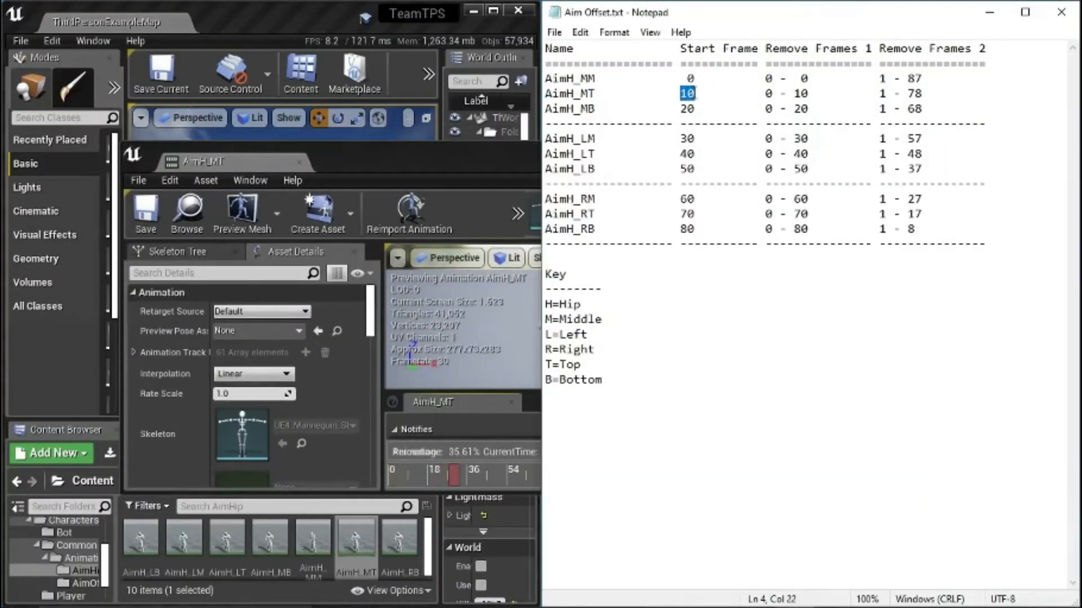
left_click(538, 161)
double_click(652, 160)
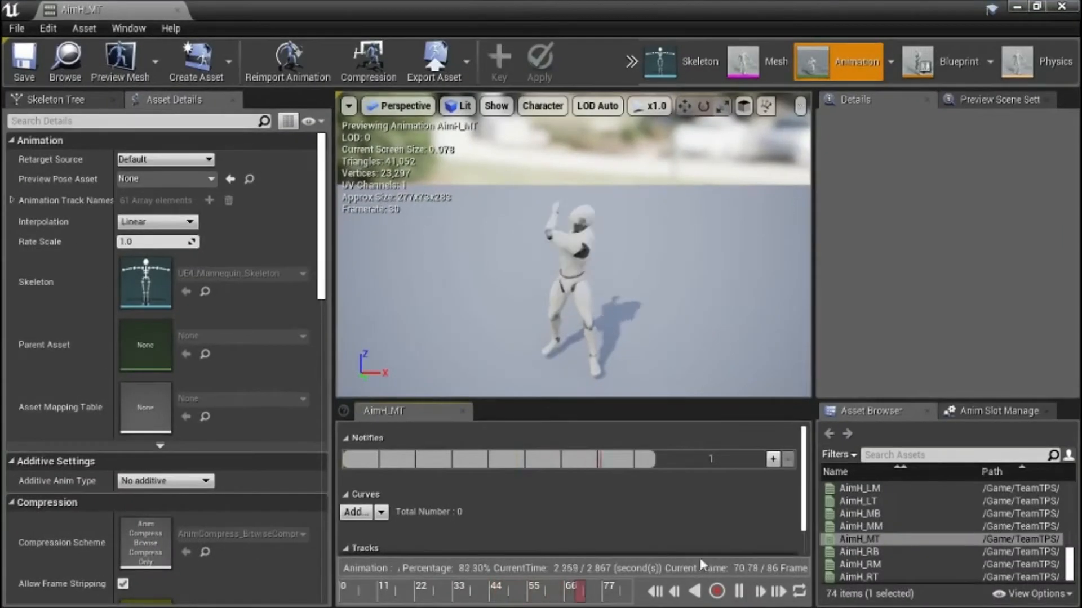
left_click(656, 592)
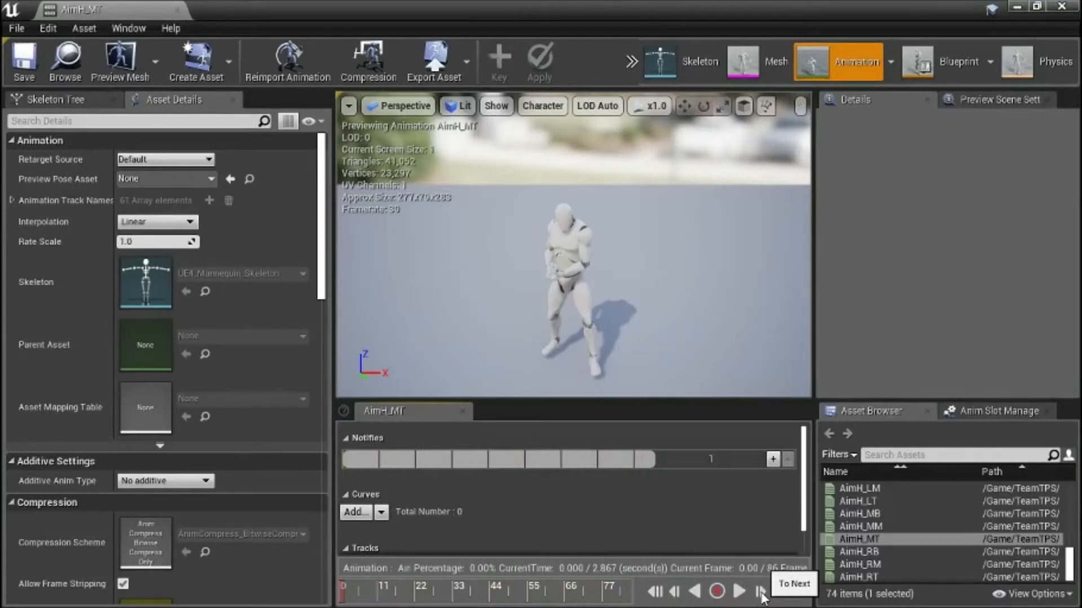
left_click(760, 593)
left_click(761, 592)
left_click(760, 593)
left_click(761, 593)
left_click(761, 593)
left_click(760, 592)
left_click(761, 593)
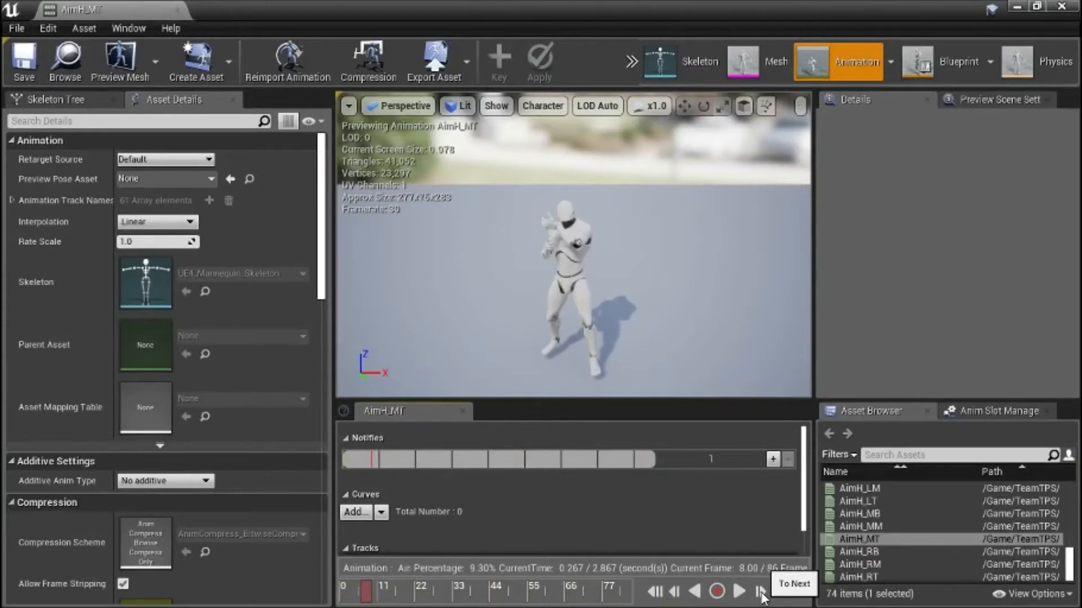
left_click(761, 593)
left_click(761, 592)
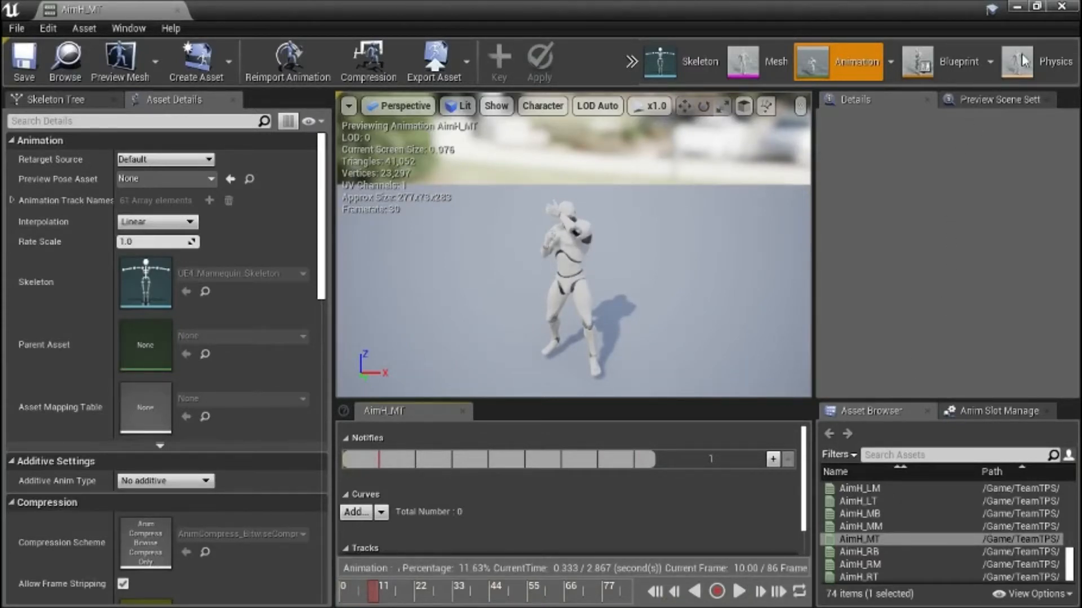
Step: Check the first removal range for AimH_MT in the notes and remove frames 0 to 10 from the animation
left_click(1039, 7)
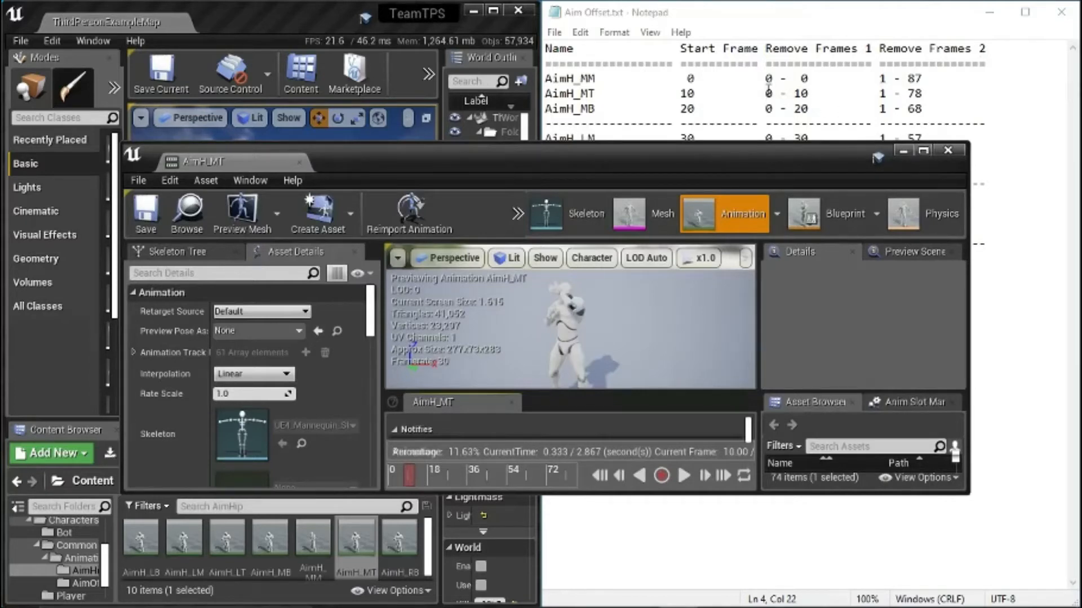
left_click_drag(768, 90, 812, 94)
left_click(518, 146)
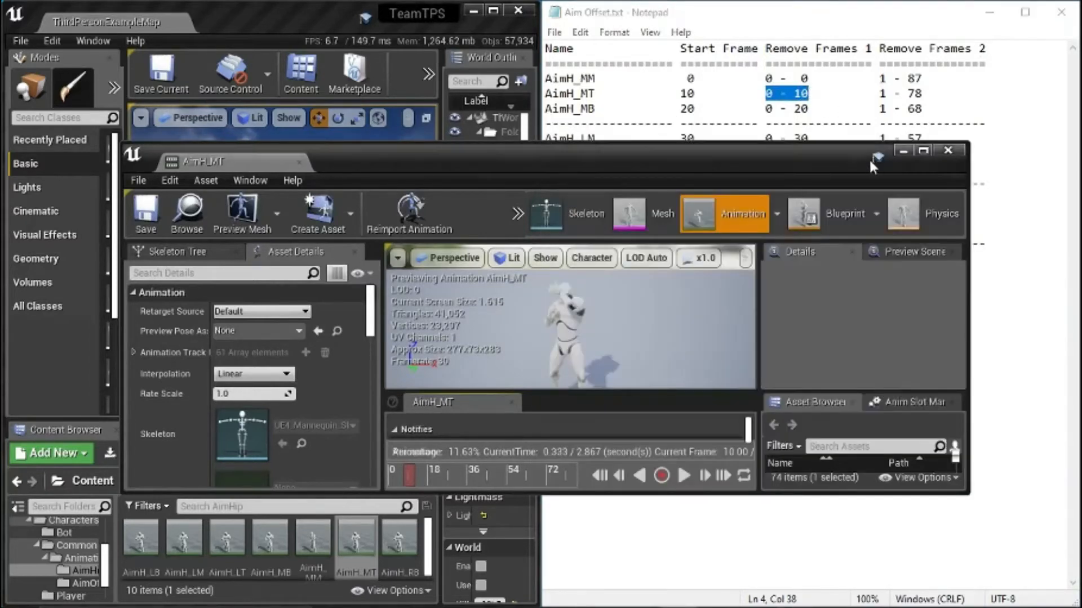
left_click(924, 151)
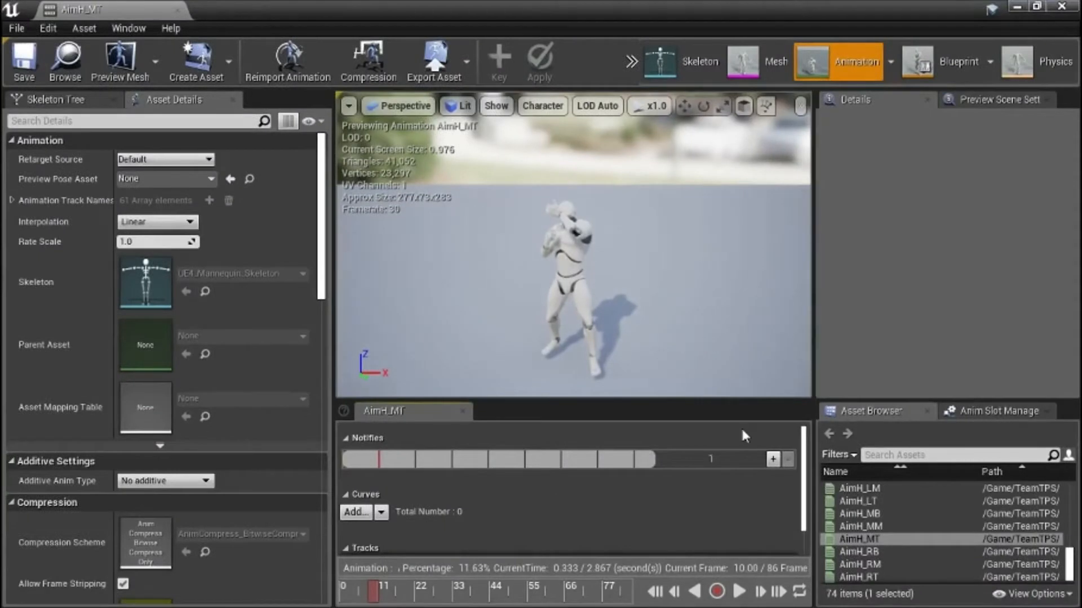
right_click(377, 595)
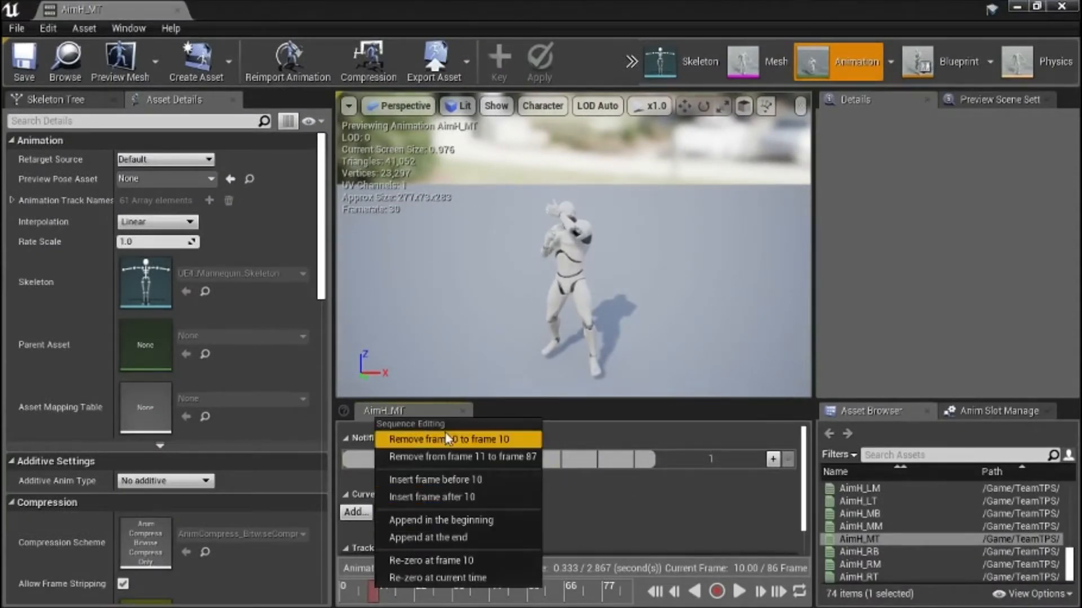
left_click(465, 442)
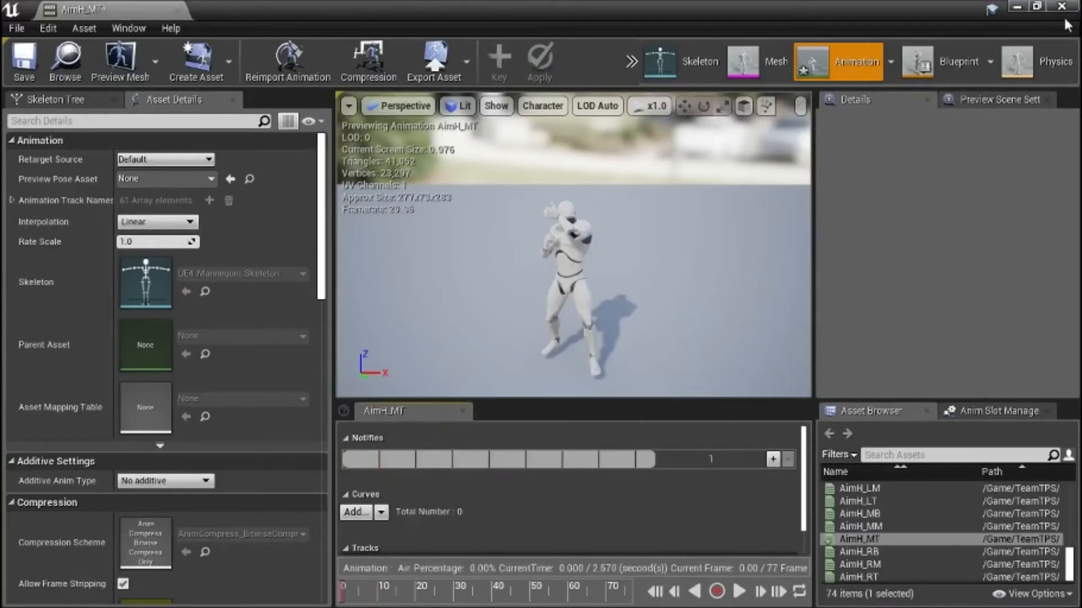
Step: Remove frames 1 to 78 from AimH_MT according to the second range in the notes, then save and close the animation
left_click(1037, 6)
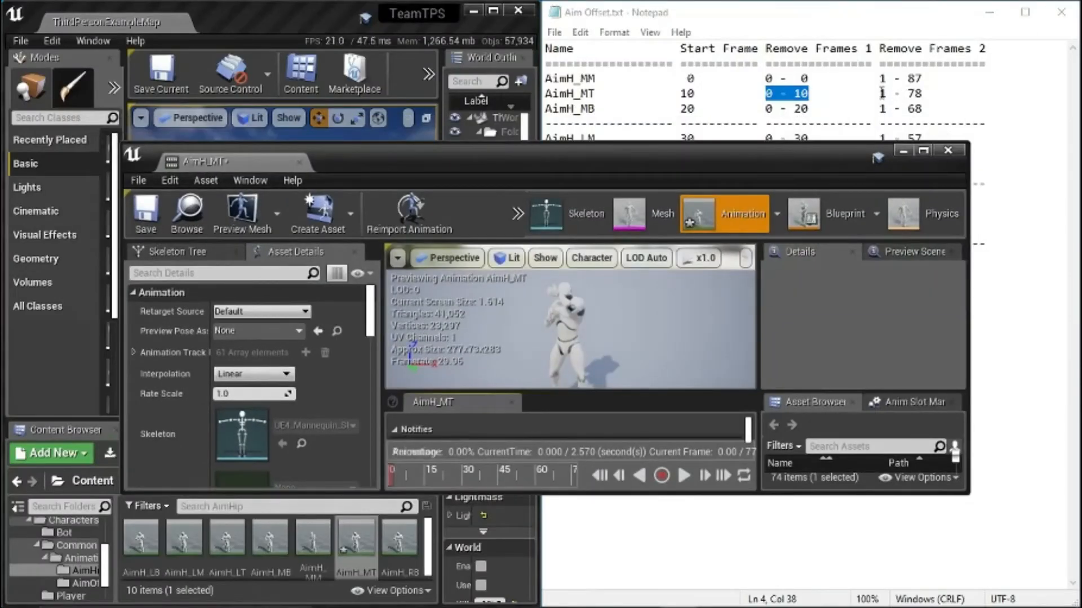
left_click_drag(879, 93, 922, 93)
left_click(532, 150)
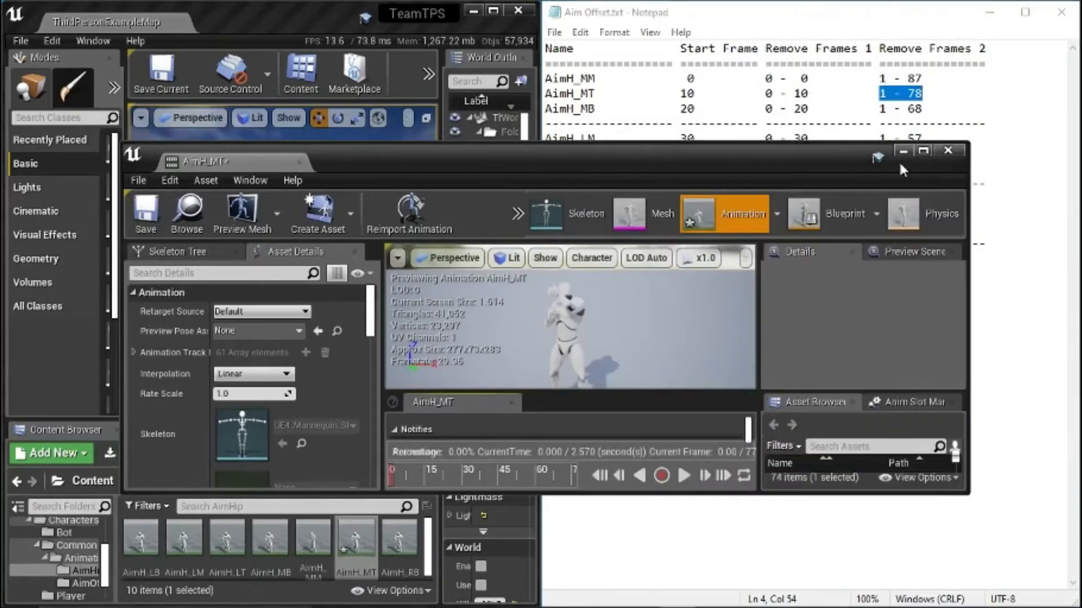
left_click(923, 151)
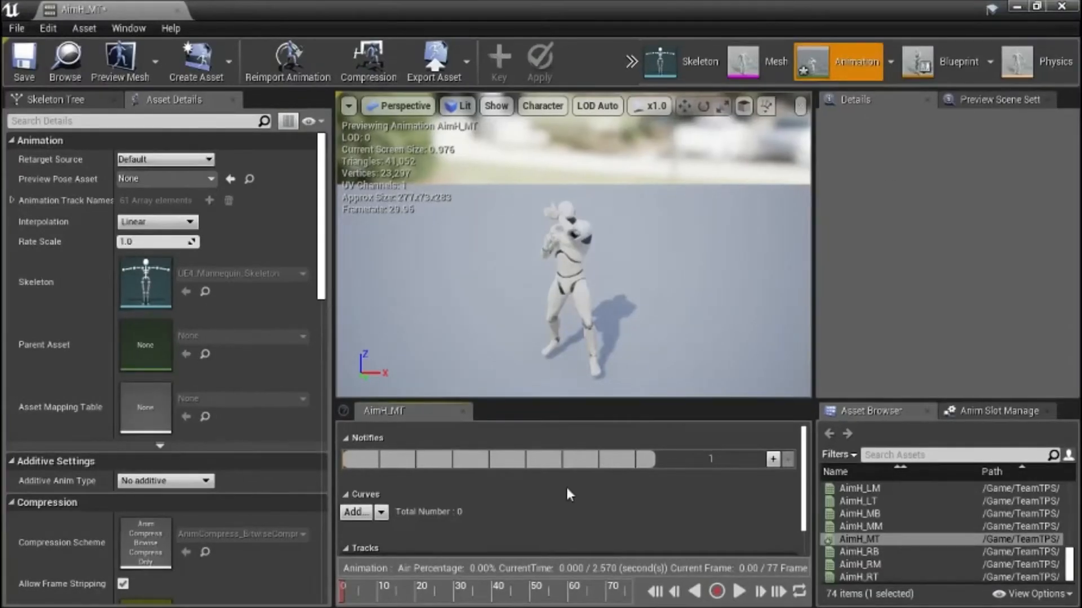
right_click(343, 594)
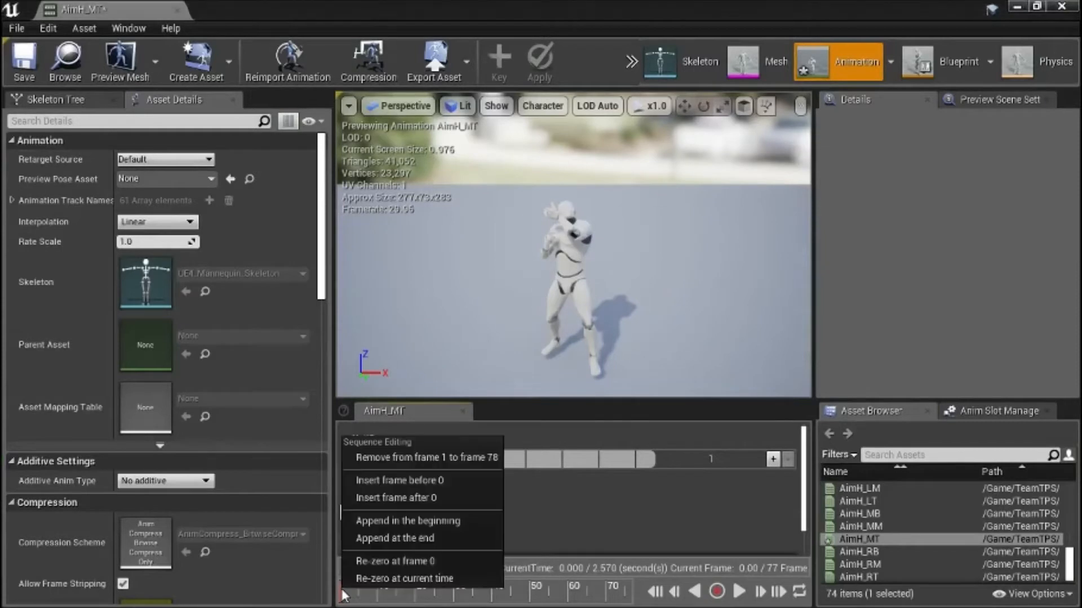
left_click(420, 459)
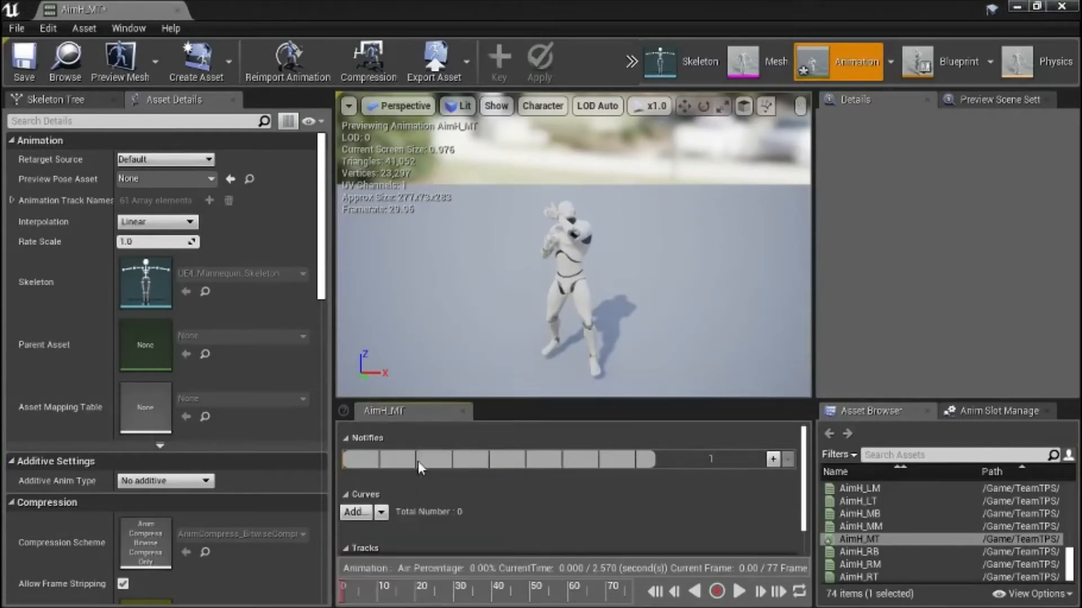
left_click(23, 65)
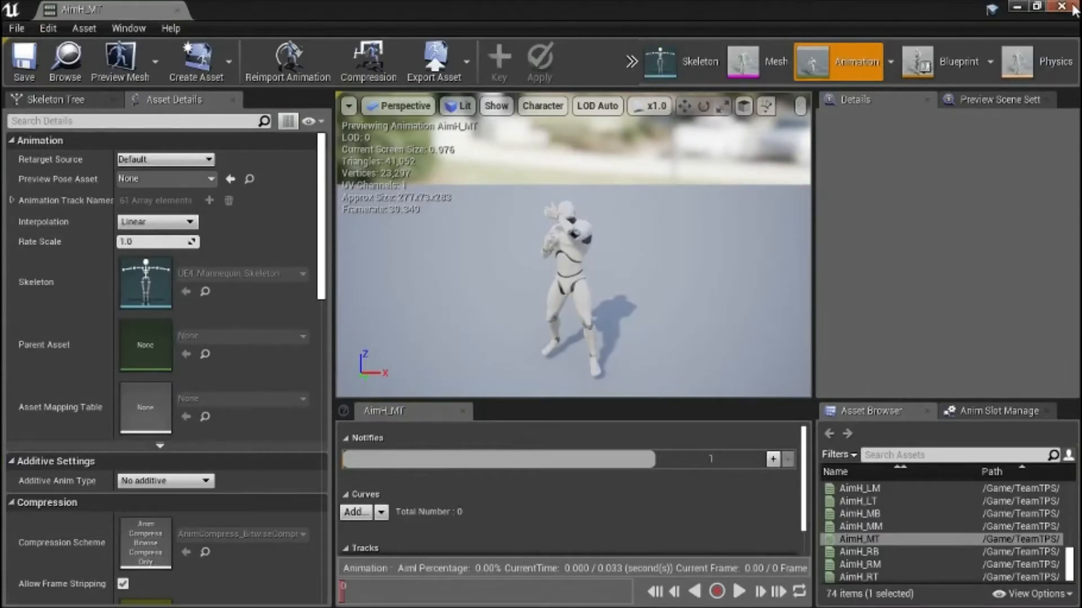
left_click(1061, 6)
Step: Look up the AimH_MB row in the Aim Offset.txt notes and open the AimH_MB animation
left_click(544, 109)
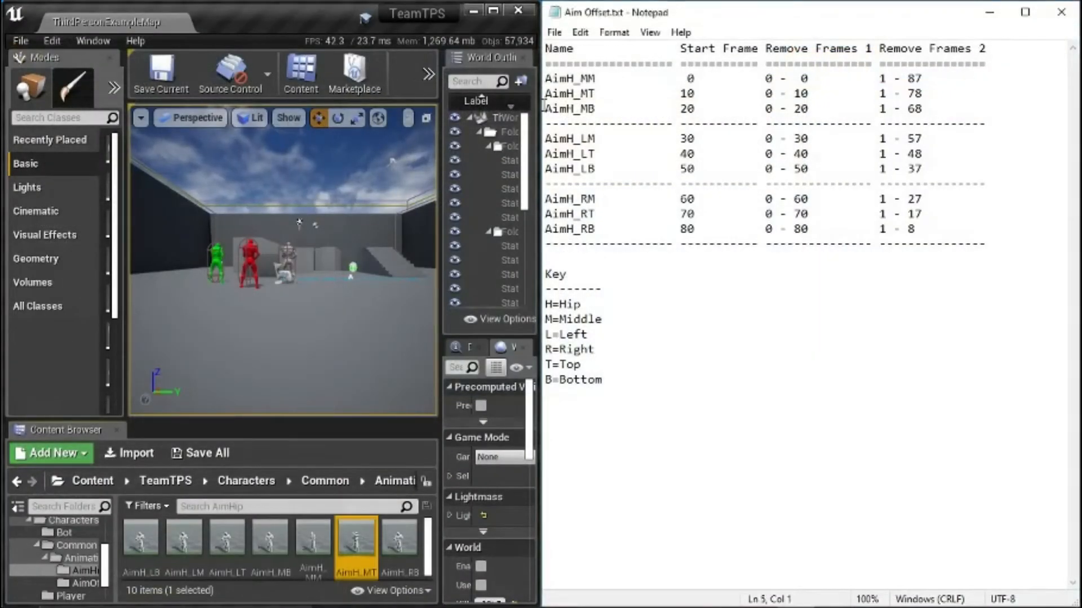
key("shift+Down")
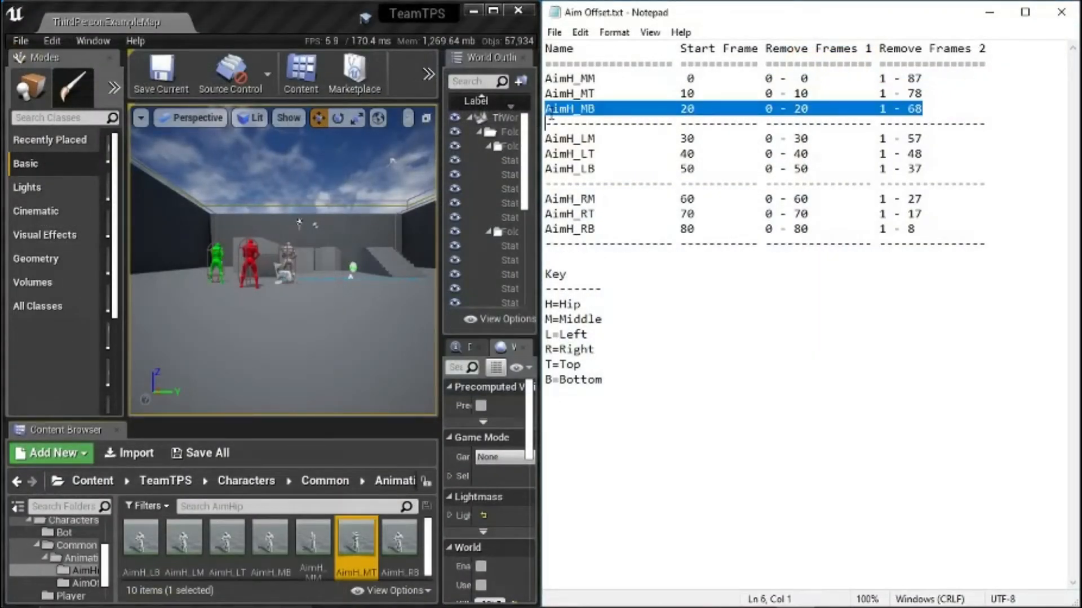
left_click(545, 109)
left_click_drag(545, 109, 595, 109)
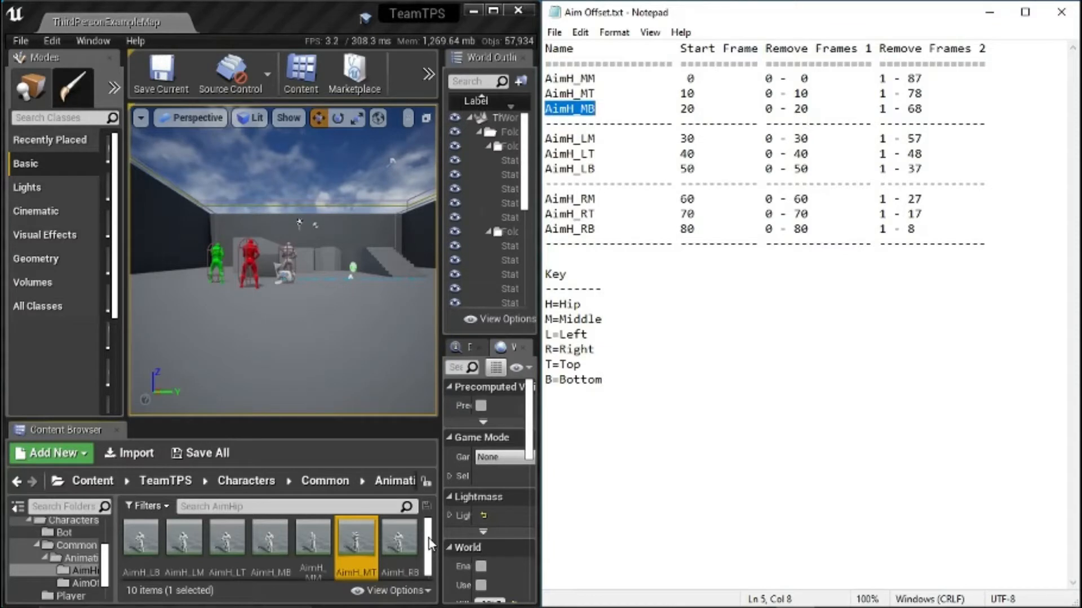
double_click(272, 539)
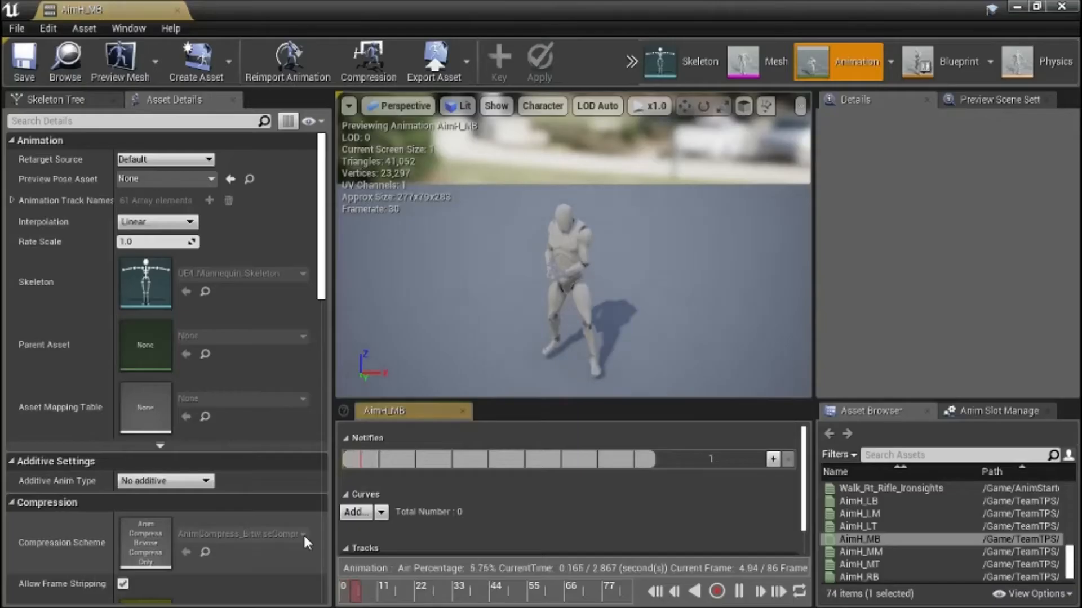
Step: Check the start frame listed for AimH_MB in the notes and set the animation's playback position to frame 20
left_click(1037, 6)
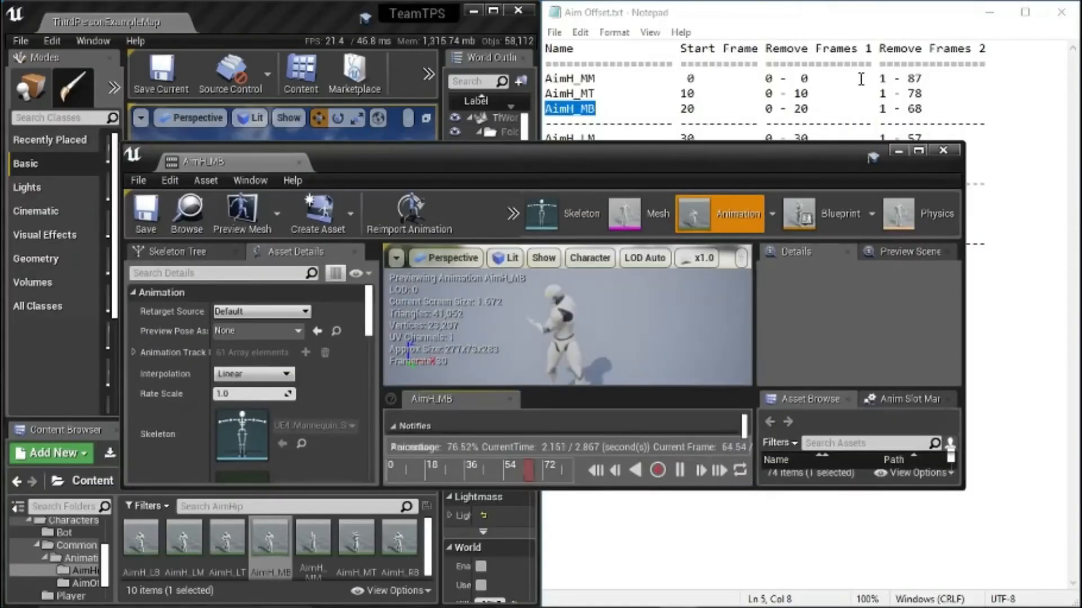
double_click(691, 109)
left_click_drag(692, 110, 696, 109)
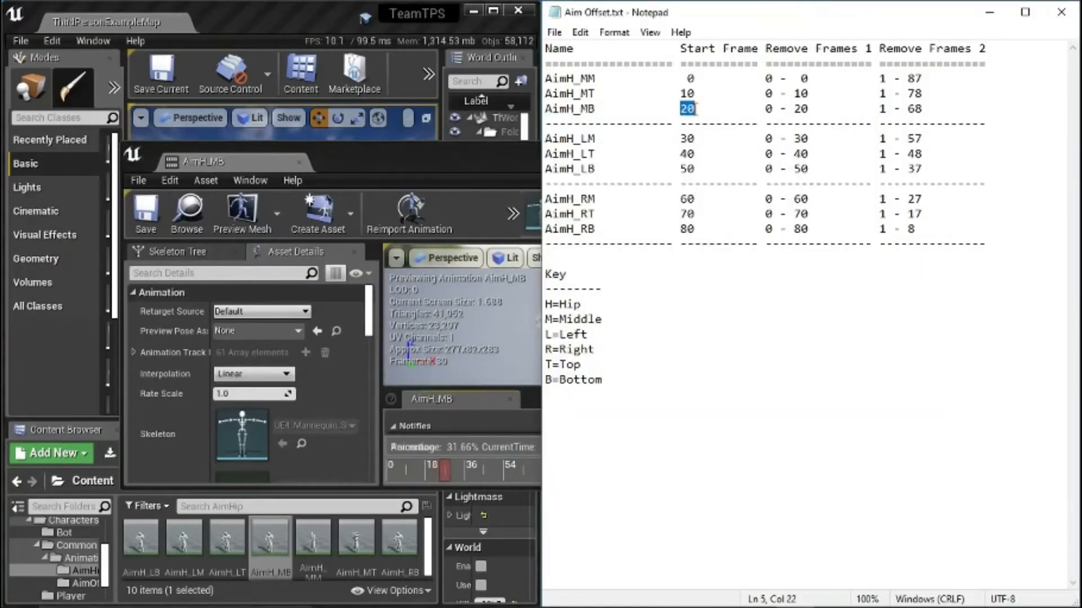
left_click(481, 161)
left_click(927, 151)
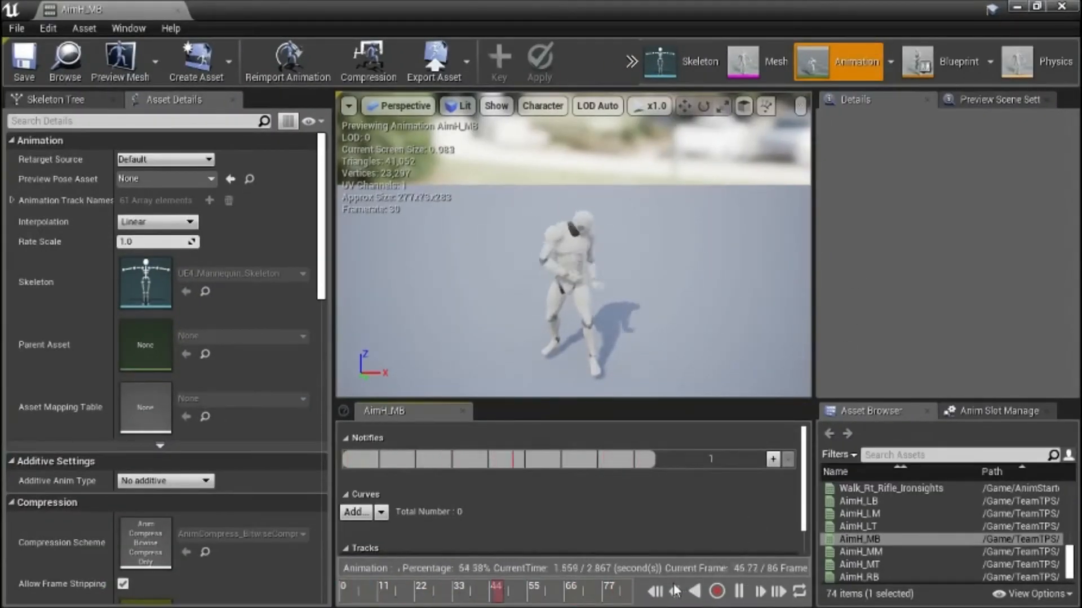
left_click(655, 591)
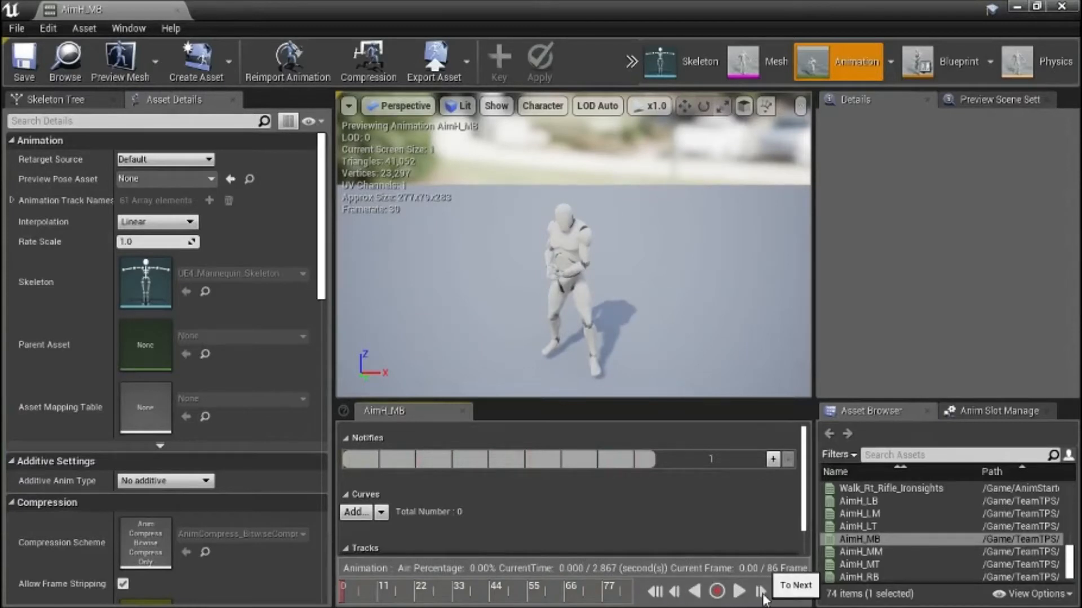
left_click(762, 592)
left_click(762, 592)
left_click(762, 592)
left_click(762, 592)
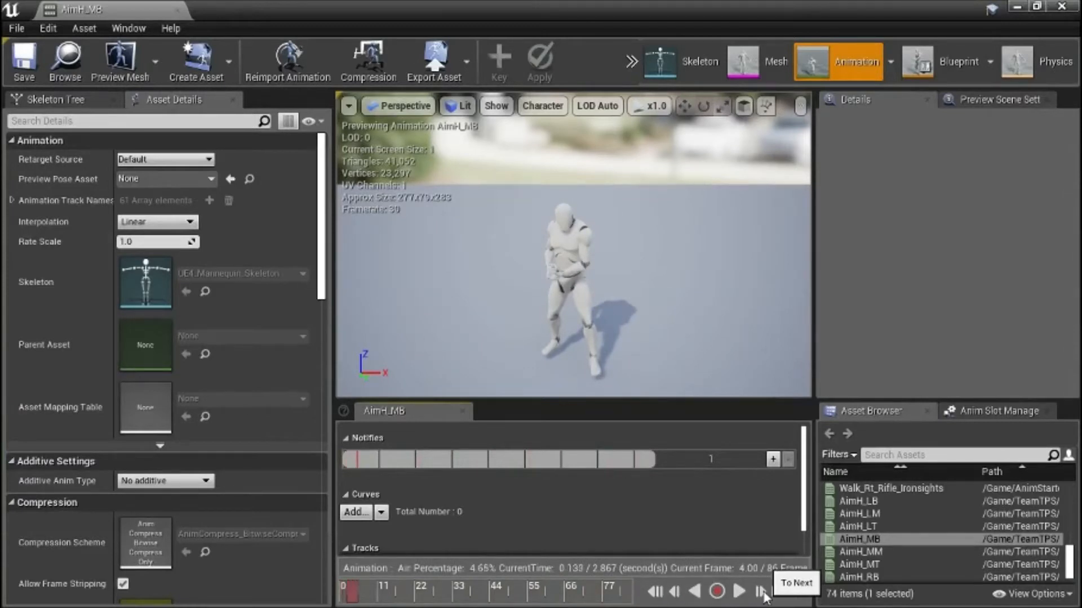
left_click(762, 592)
left_click(762, 592)
left_click(762, 592)
left_click(762, 591)
left_click(761, 591)
left_click(762, 591)
left_click(761, 591)
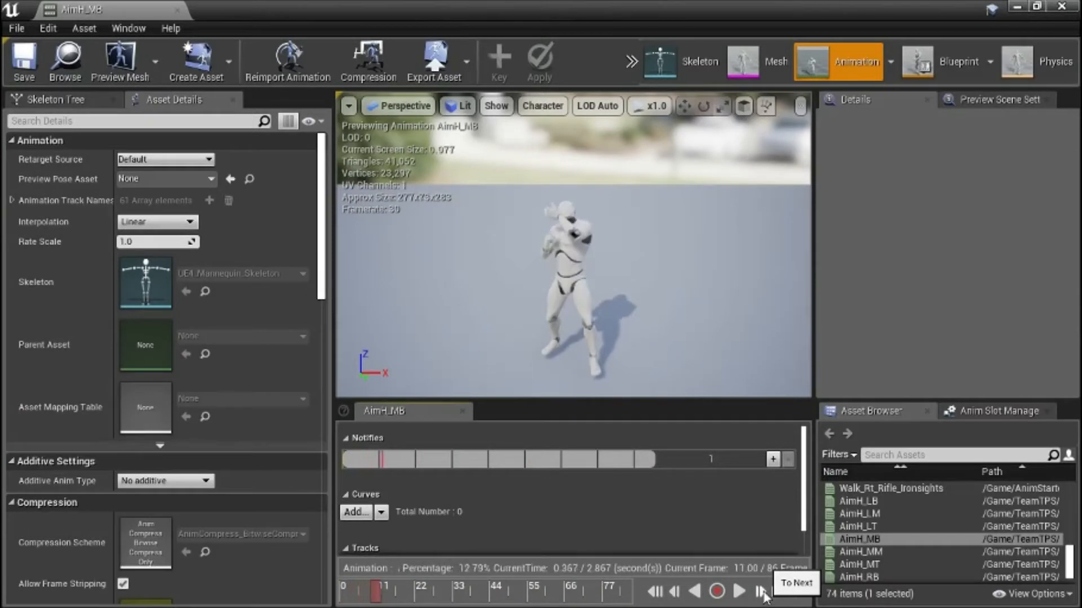
left_click(762, 592)
left_click(761, 592)
left_click(762, 591)
left_click(762, 592)
left_click(762, 591)
left_click(762, 591)
left_click(762, 592)
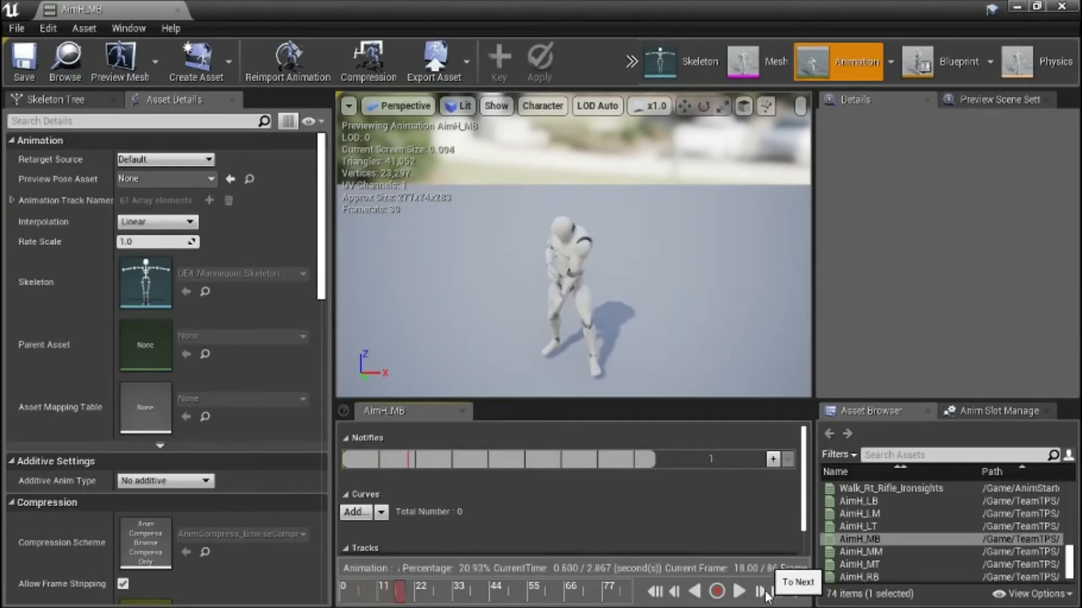
left_click(764, 593)
left_click(763, 593)
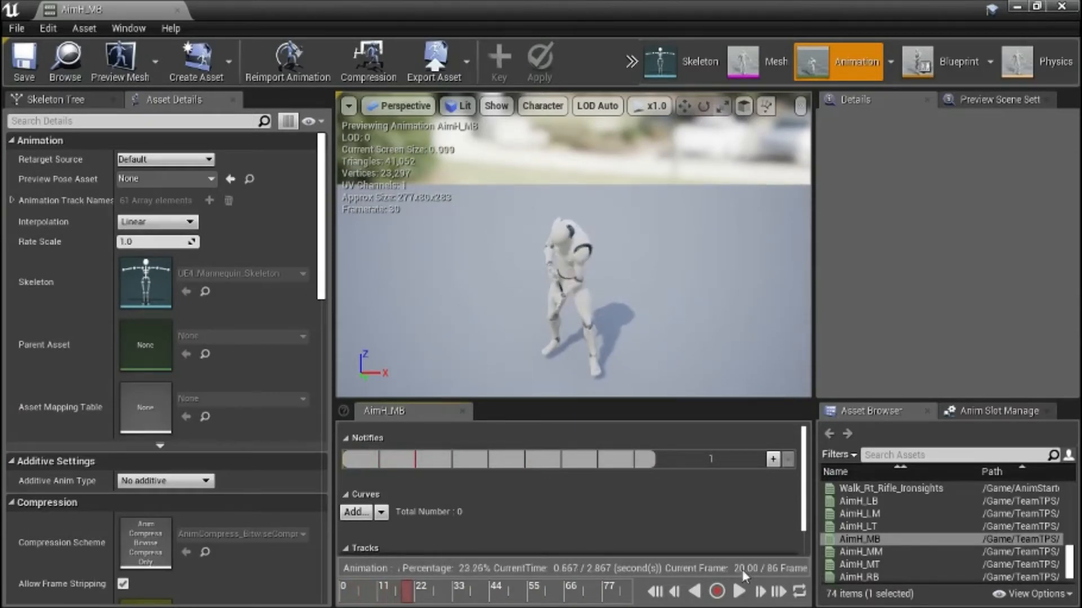
Step: Check the first removal range for AimH_MB in the notes and remove frames 0 to 20 from the animation
left_click(1037, 6)
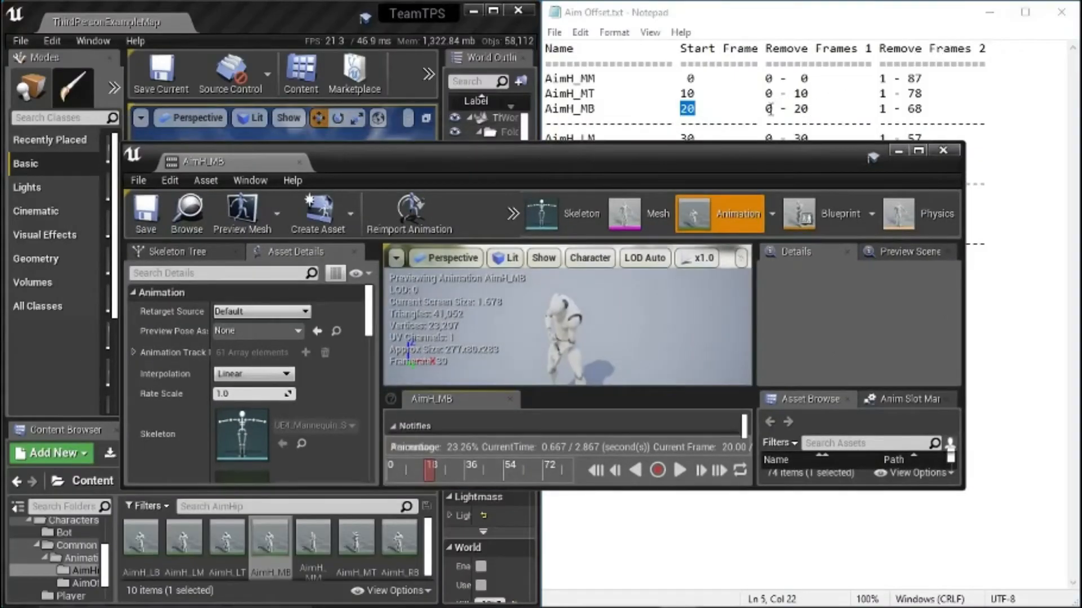
left_click_drag(767, 108, 805, 107)
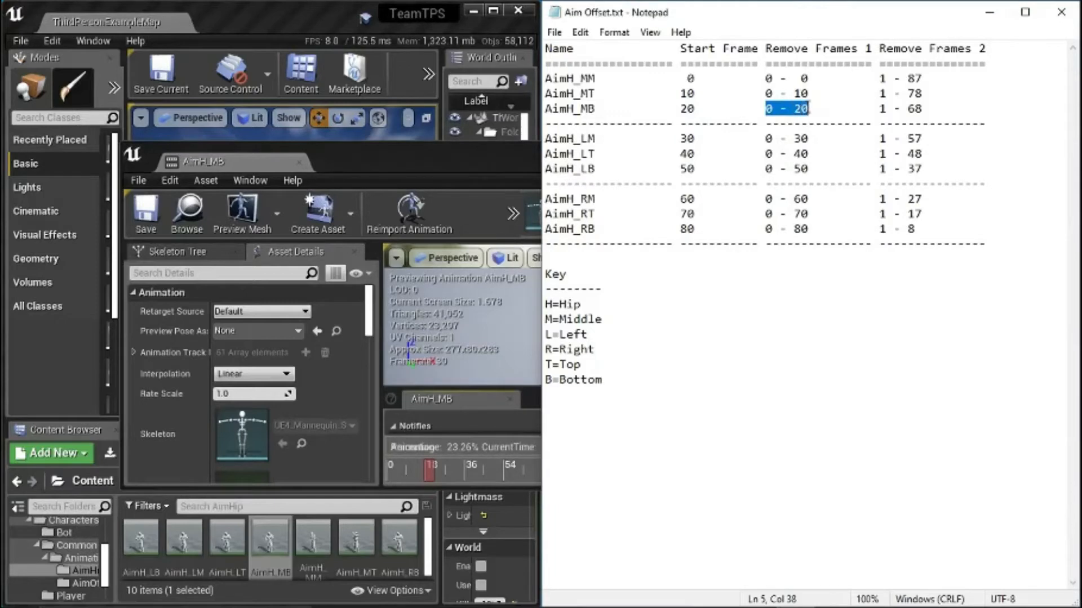
left_click(491, 150)
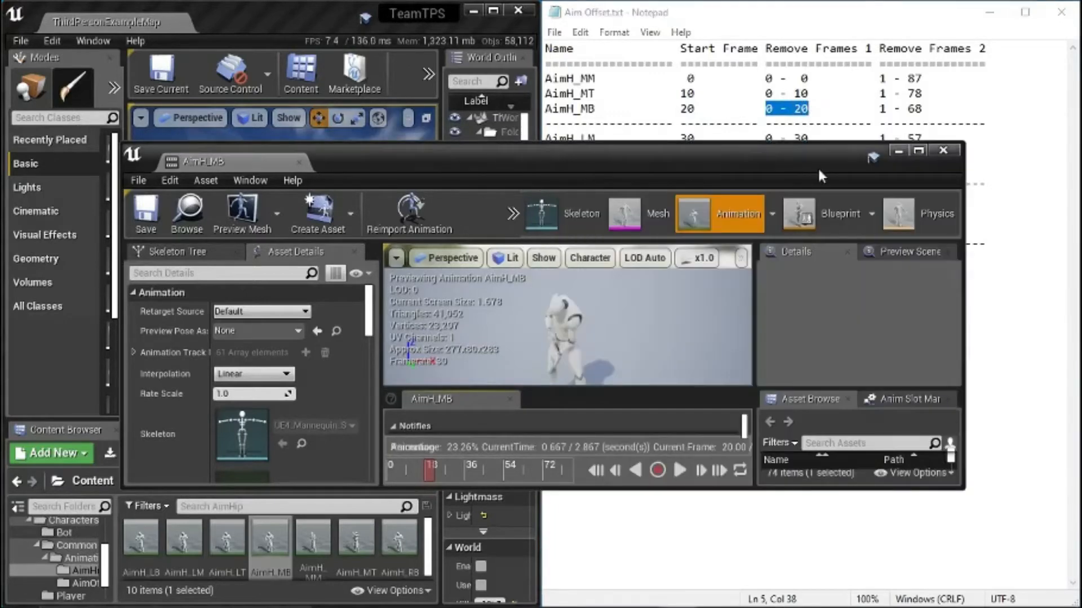
left_click(917, 152)
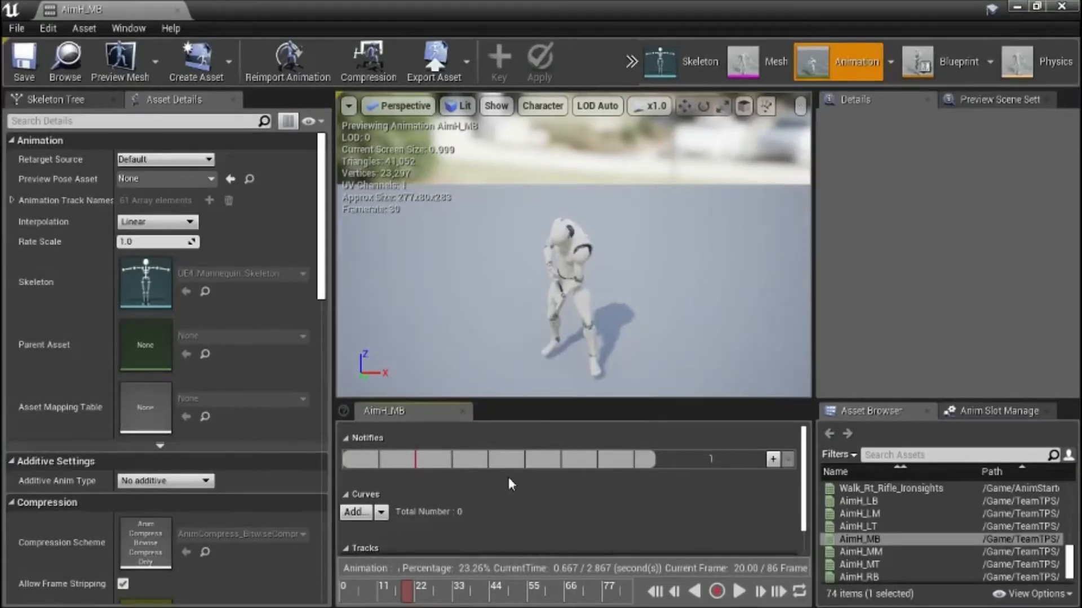
right_click(409, 596)
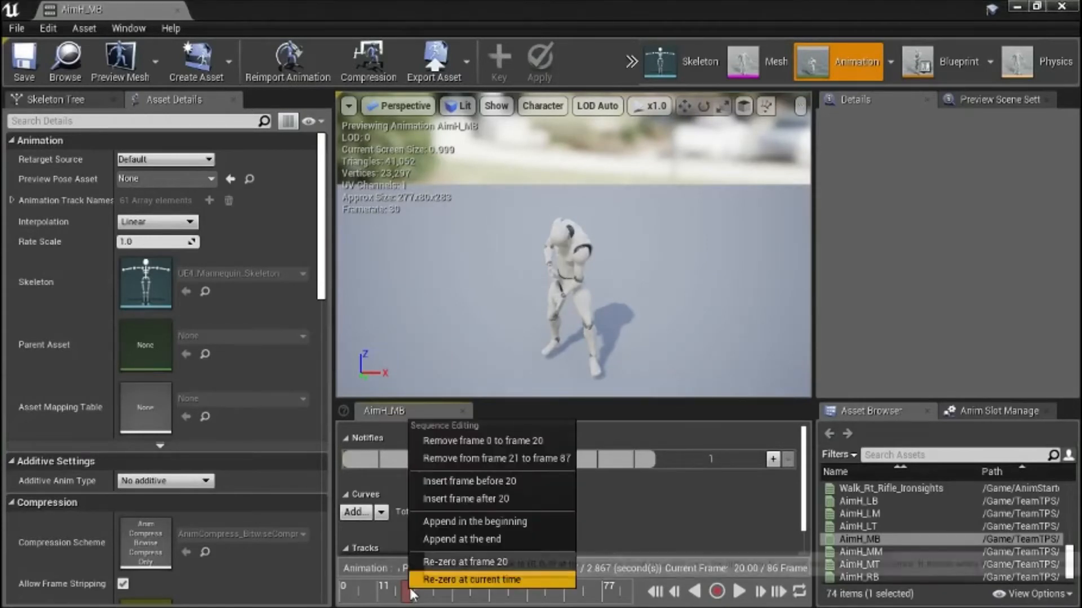
left_click(488, 441)
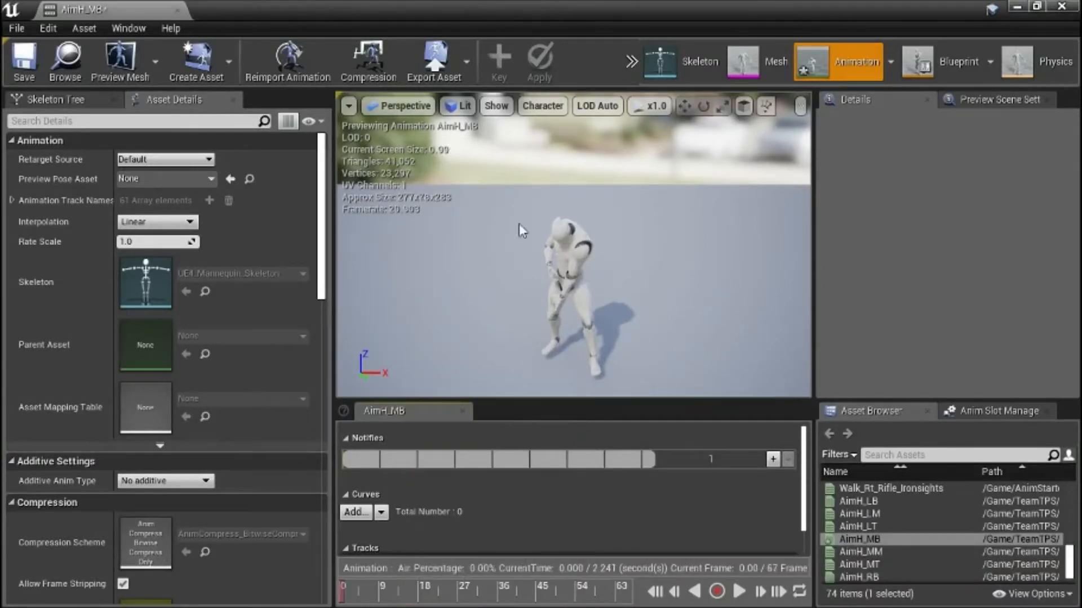
Step: Check the second removal range for AimH_MB in the notes, remove frames 1 to 68, then save and close the animation
double_click(333, 2)
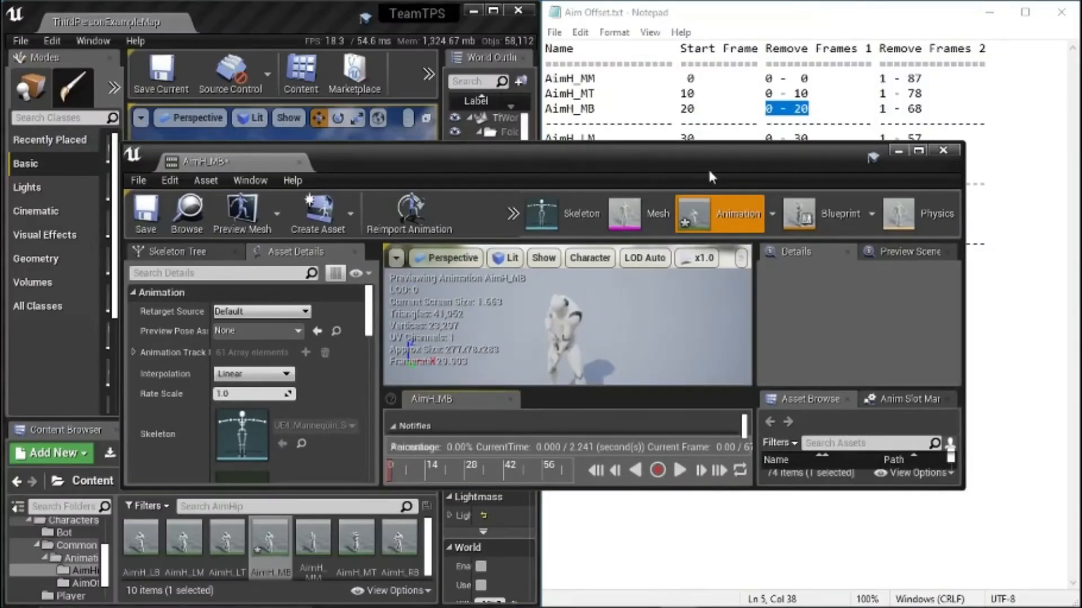
left_click_drag(880, 109, 922, 109)
left_click(500, 158)
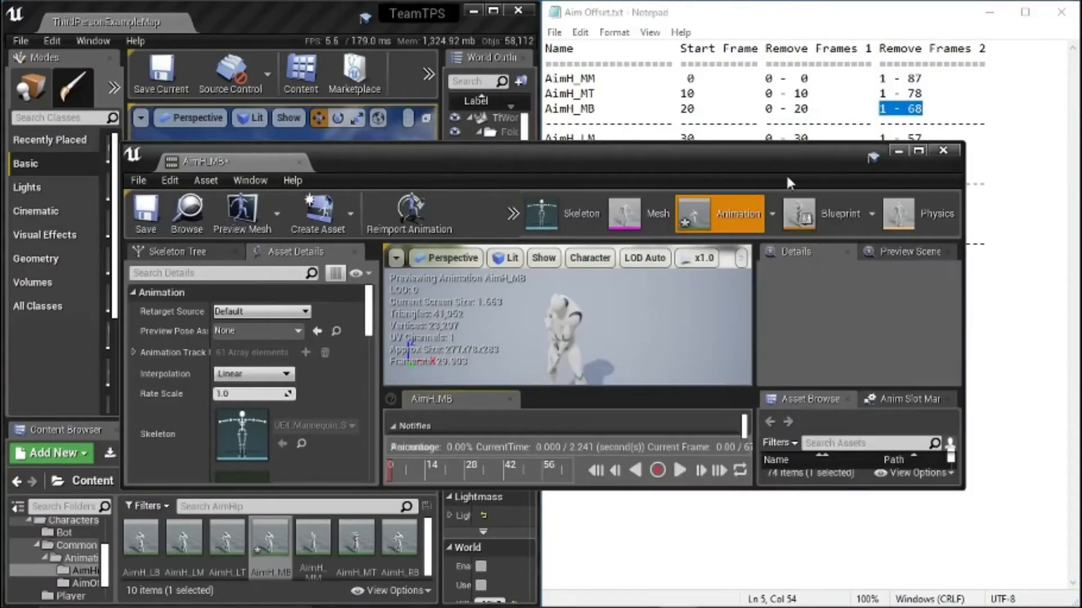
left_click(918, 152)
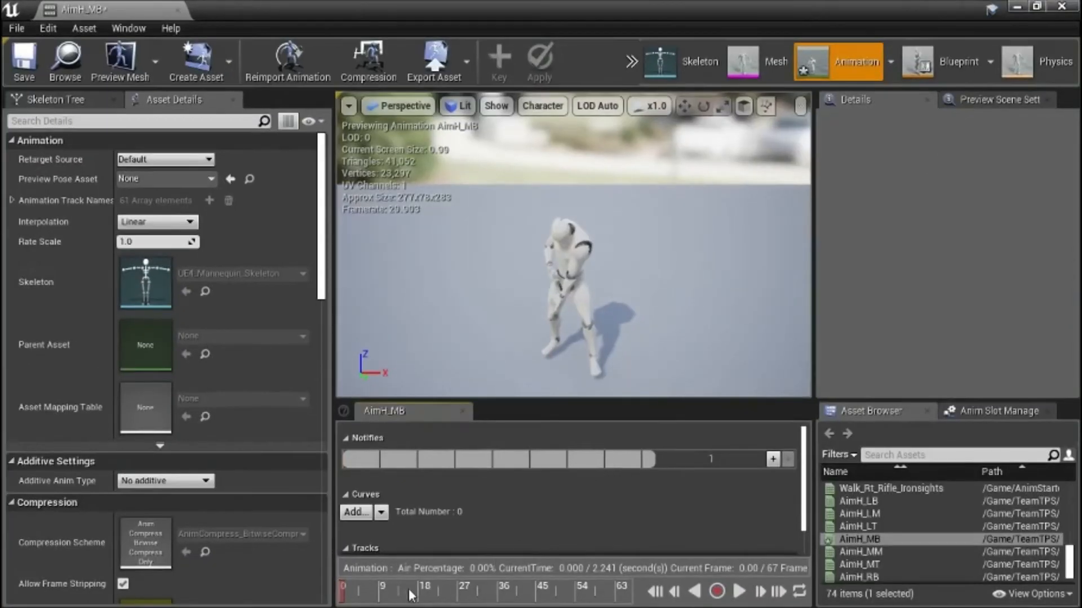
right_click(343, 590)
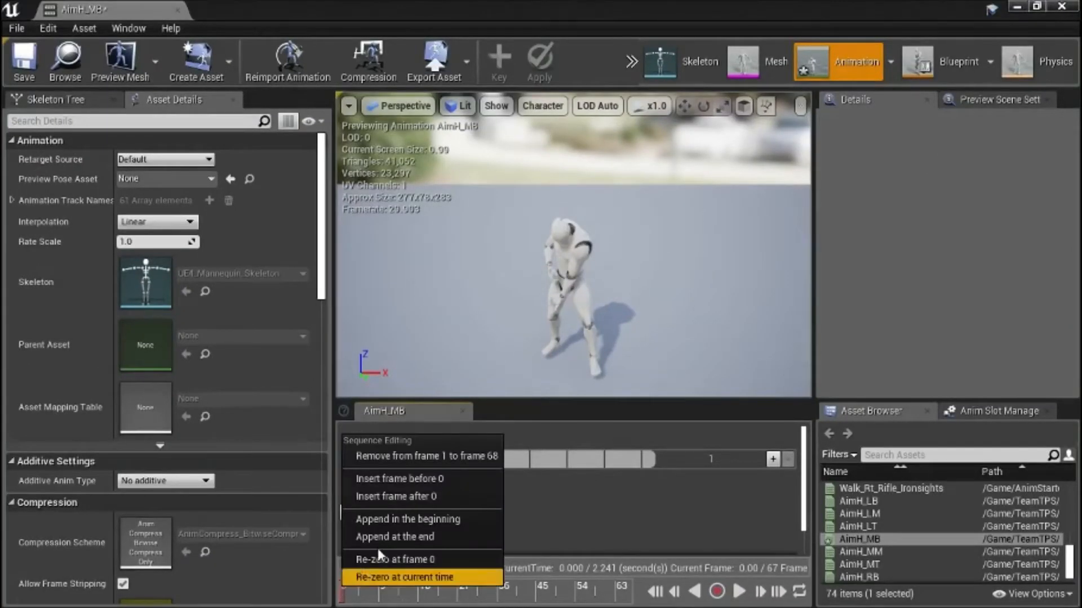
left_click(443, 461)
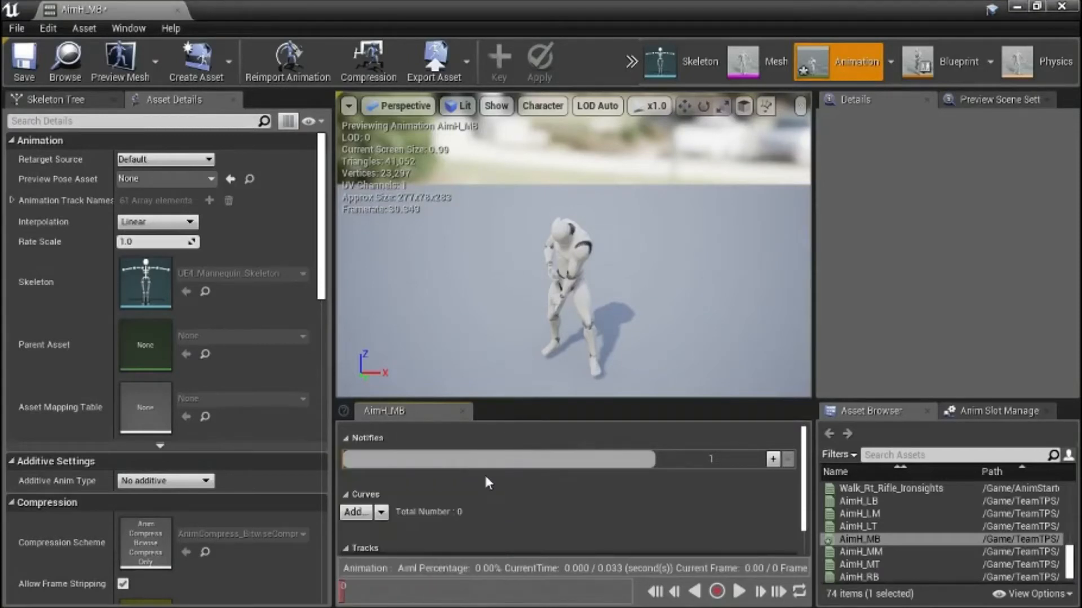
left_click(25, 60)
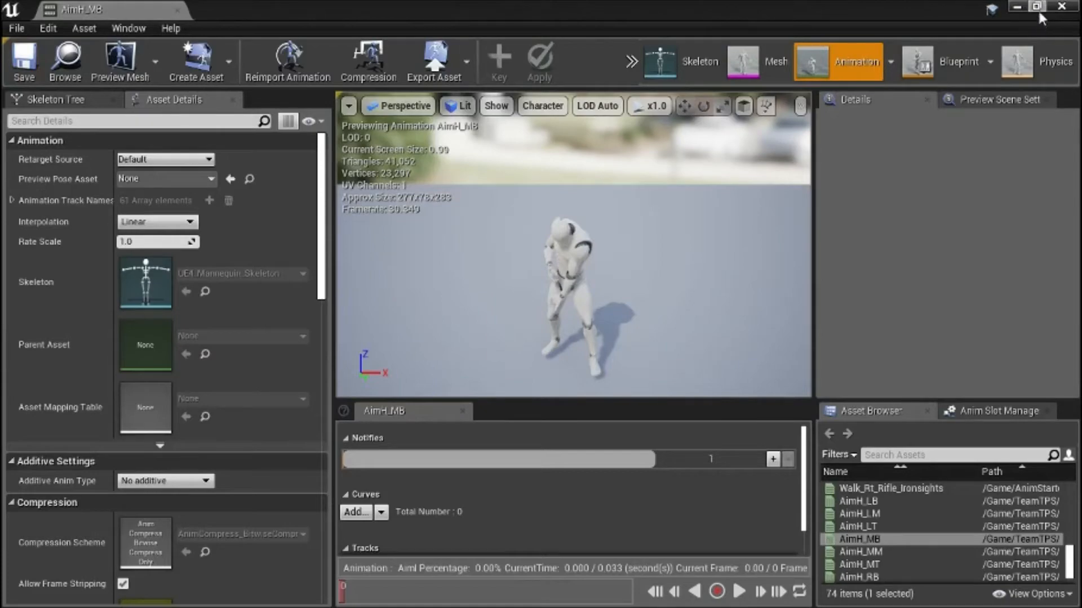
left_click(1060, 6)
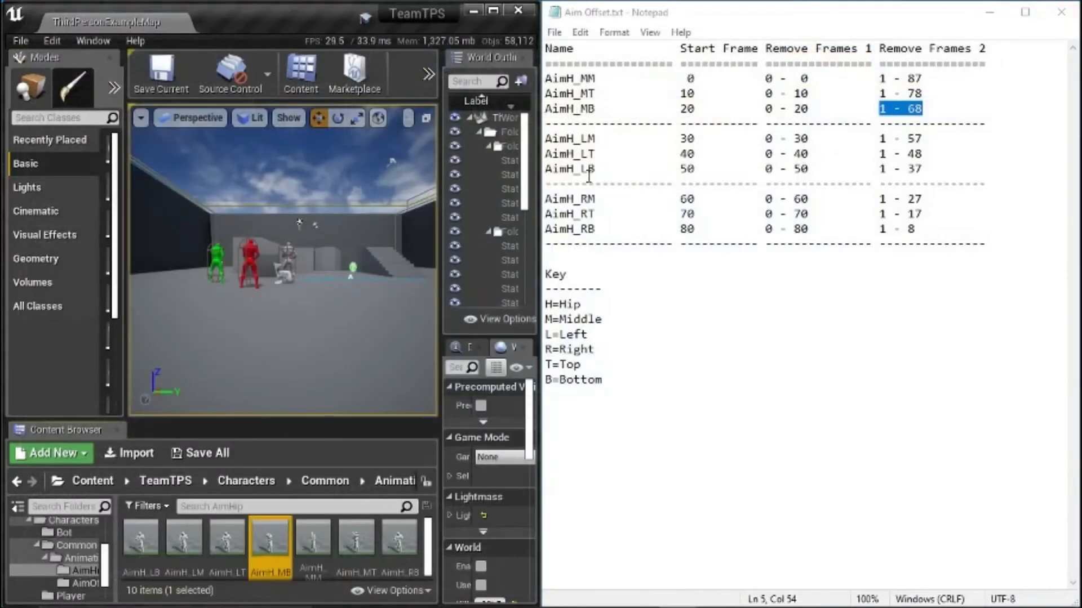
Step: Review the start frames and removal ranges for the left and right AimH poses in the Aim Offset.txt notes
left_click(588, 138)
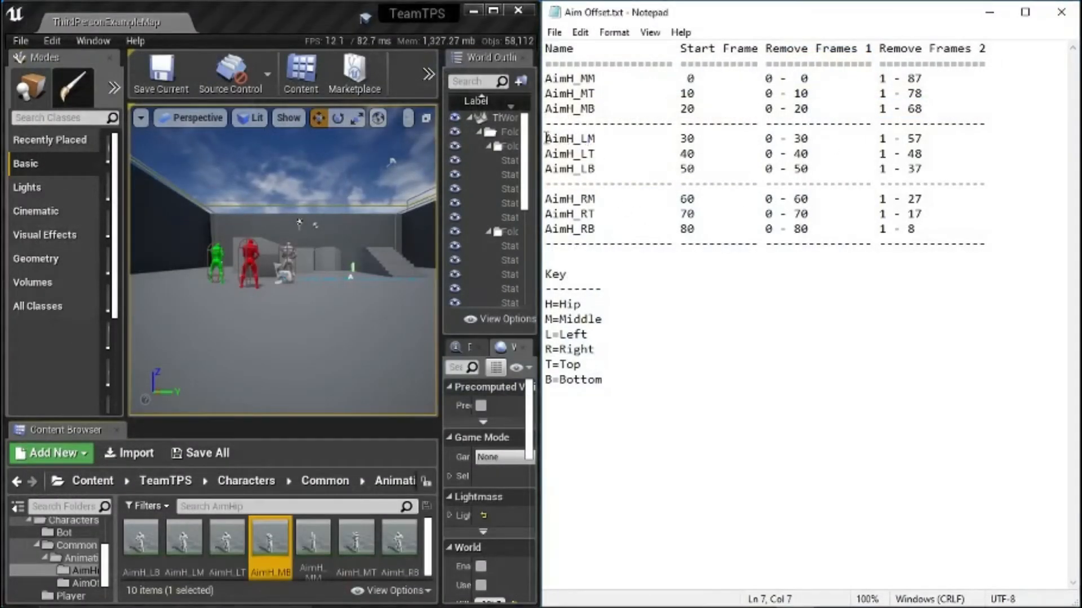
left_click_drag(544, 138, 544, 244)
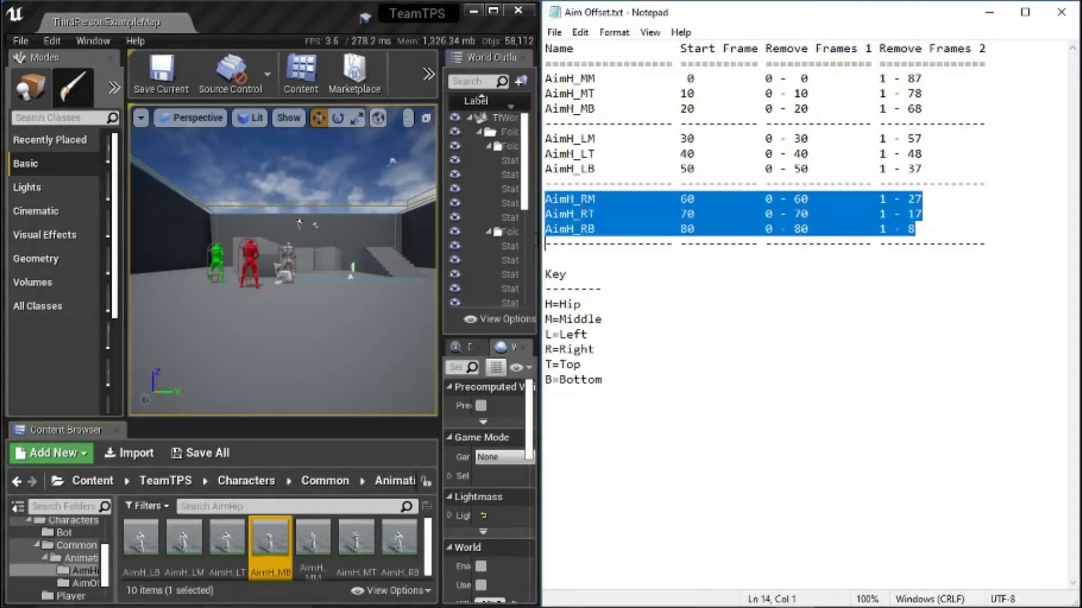
left_click(594, 266)
left_click(313, 18)
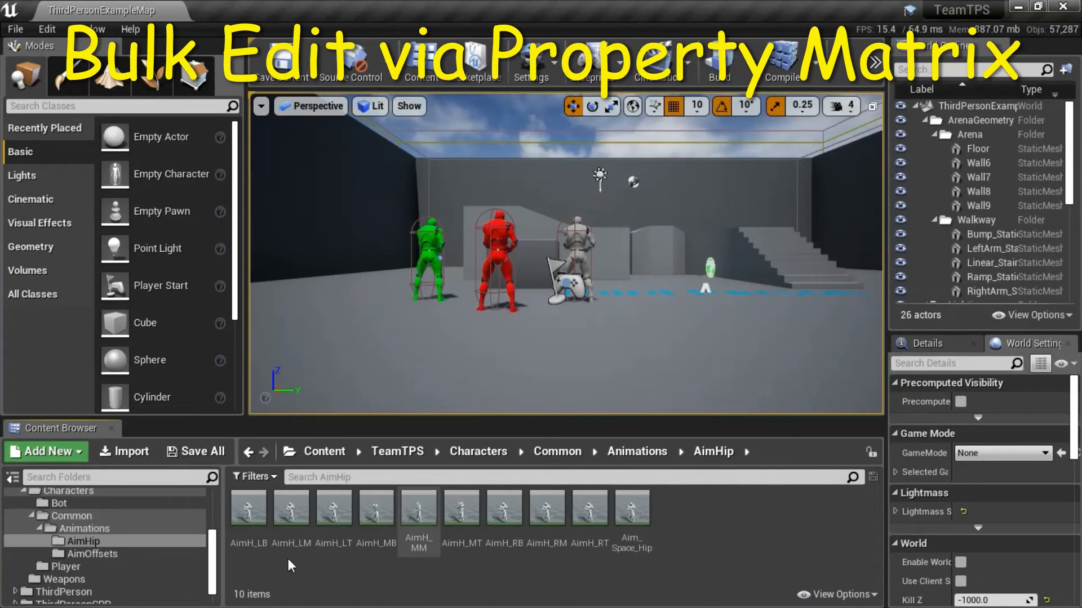
Step: Select the nine animations from AimH_LB to AimH_RT in the AimHip folder and open them for bulk editing in the Property Matrix
left_click(248, 510)
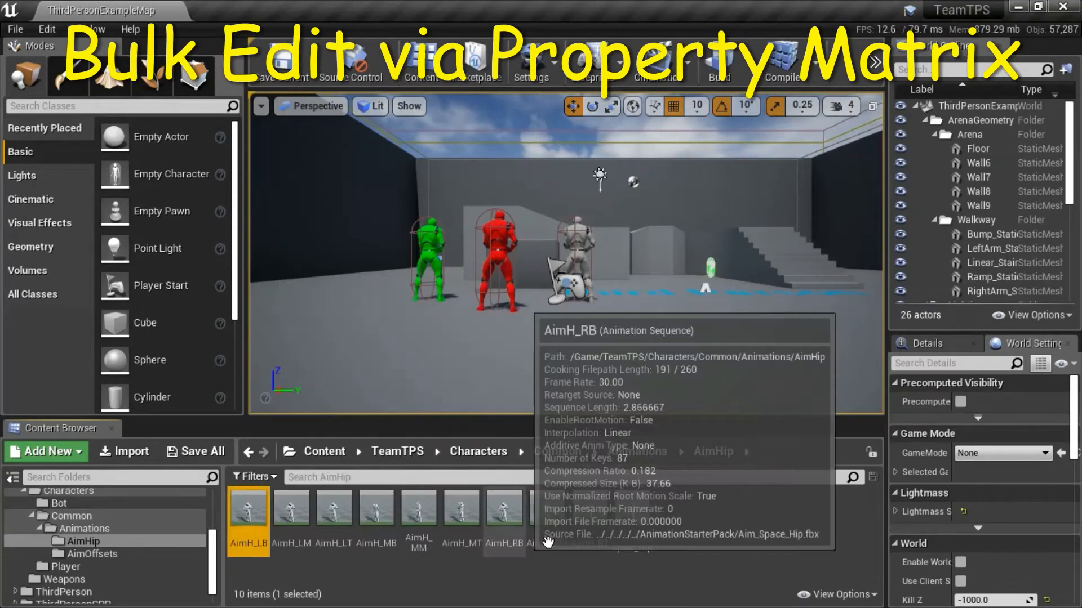
left_click(592, 510, "shift")
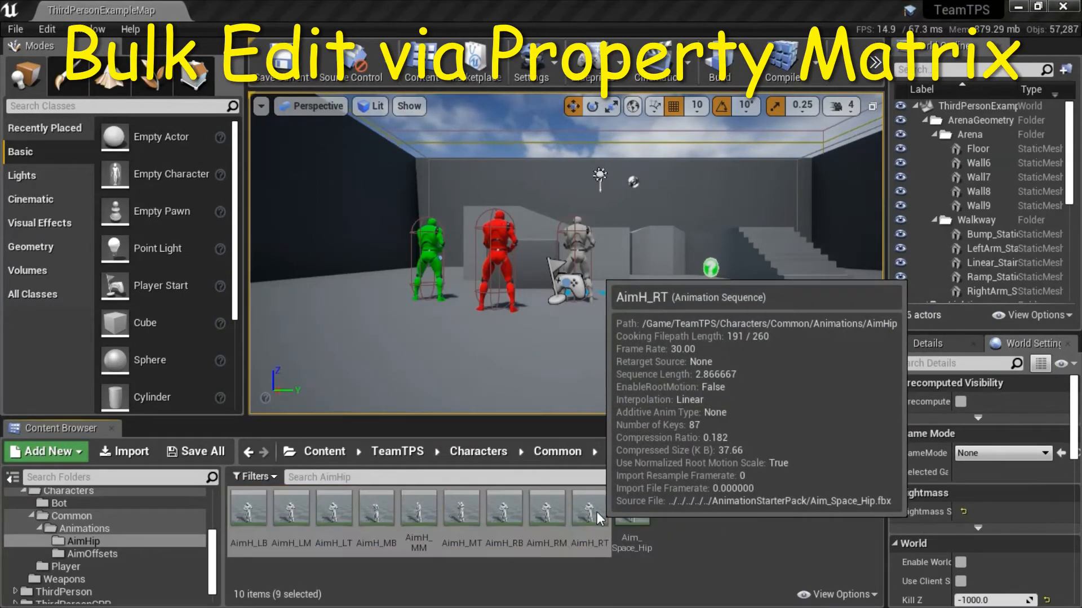
right_click(594, 510)
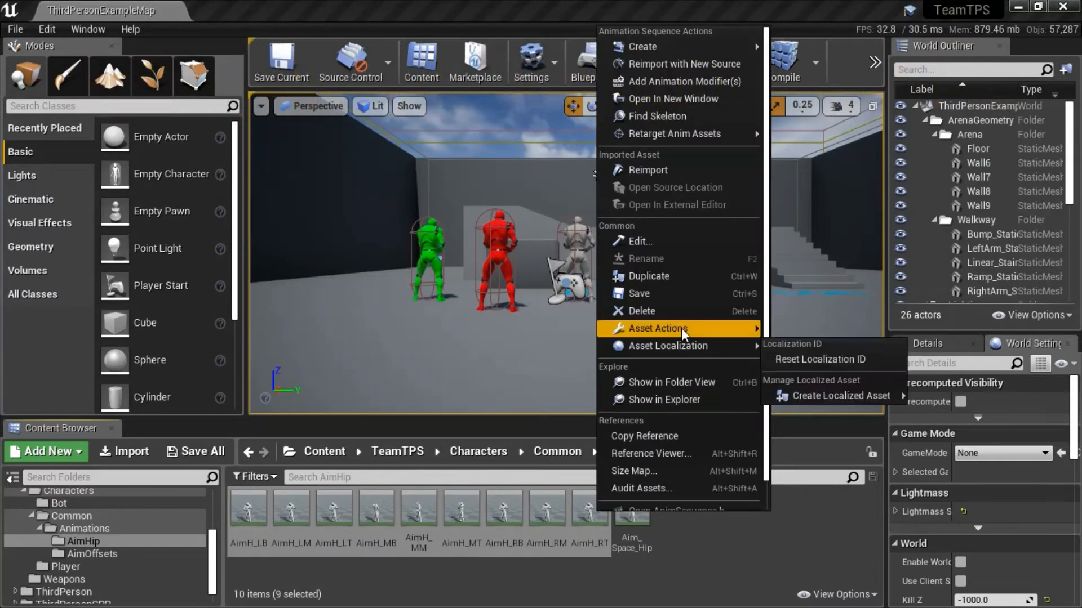
mouse_move(681, 328)
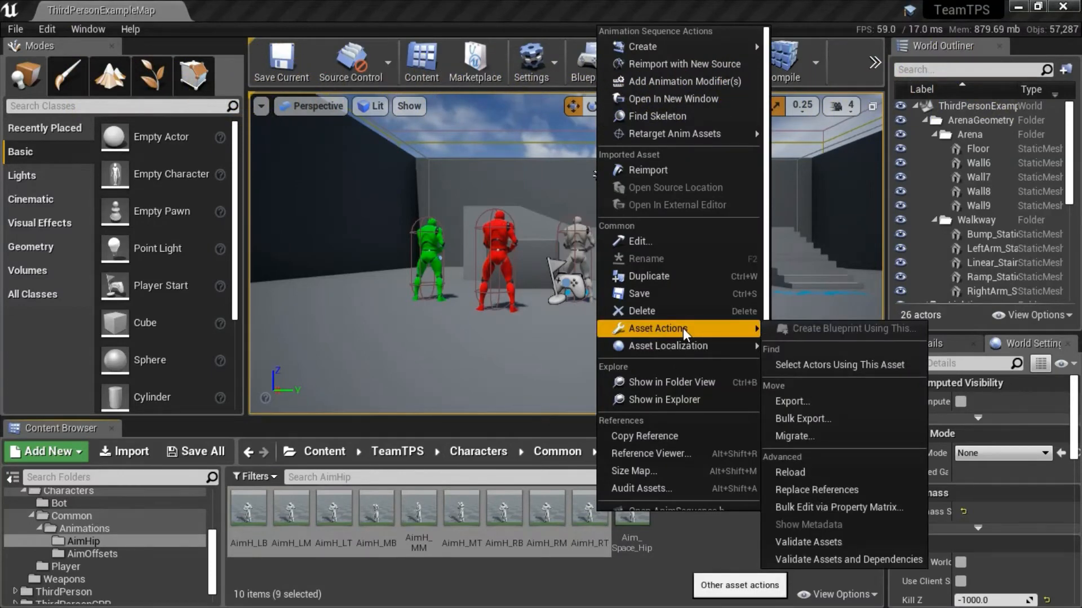
left_click(881, 509)
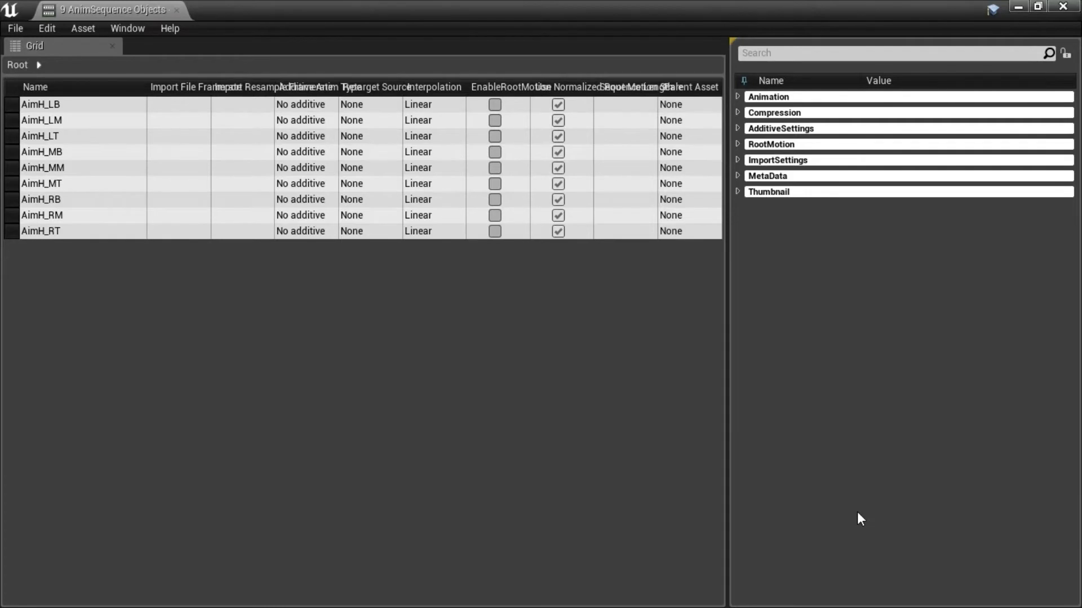
Step: Set Additive Anim Type to Mesh Space and Base Pose Type to Selected animation frame for all nine AimH animations
left_click(737, 129)
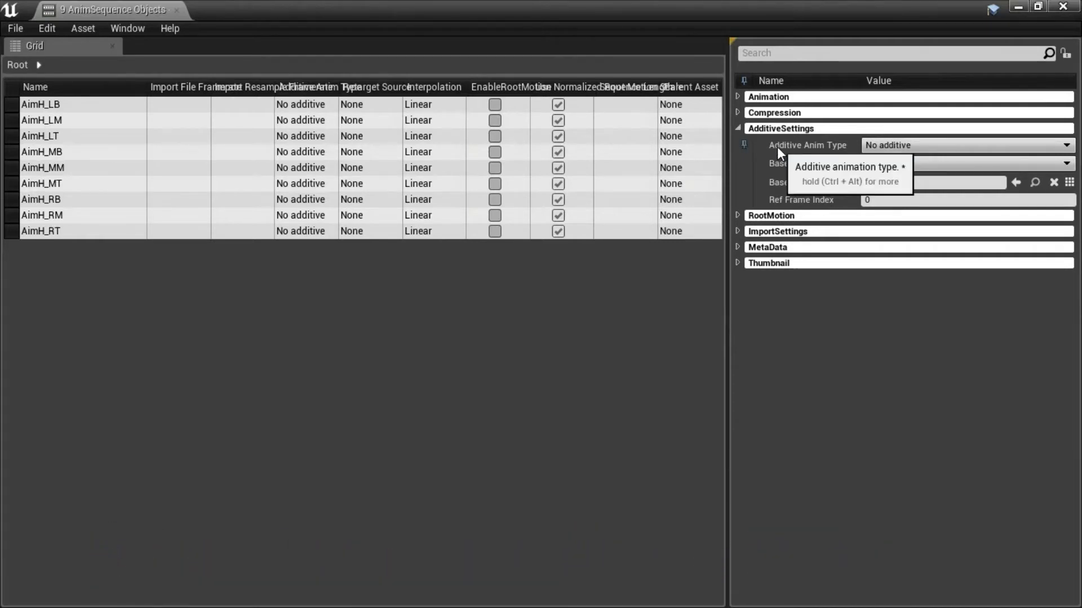
left_click(969, 148)
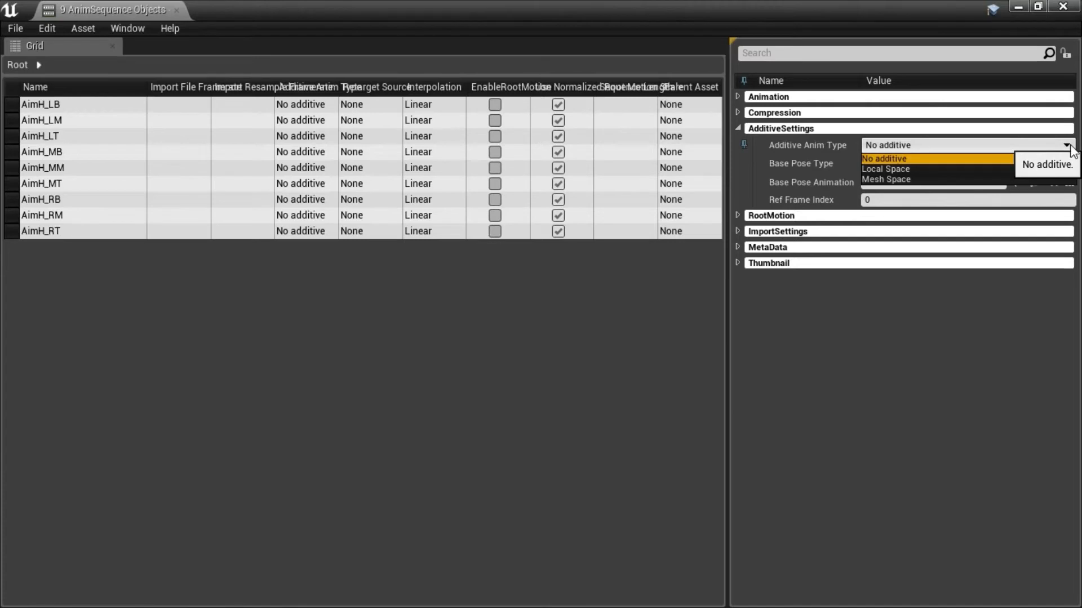
left_click(895, 179)
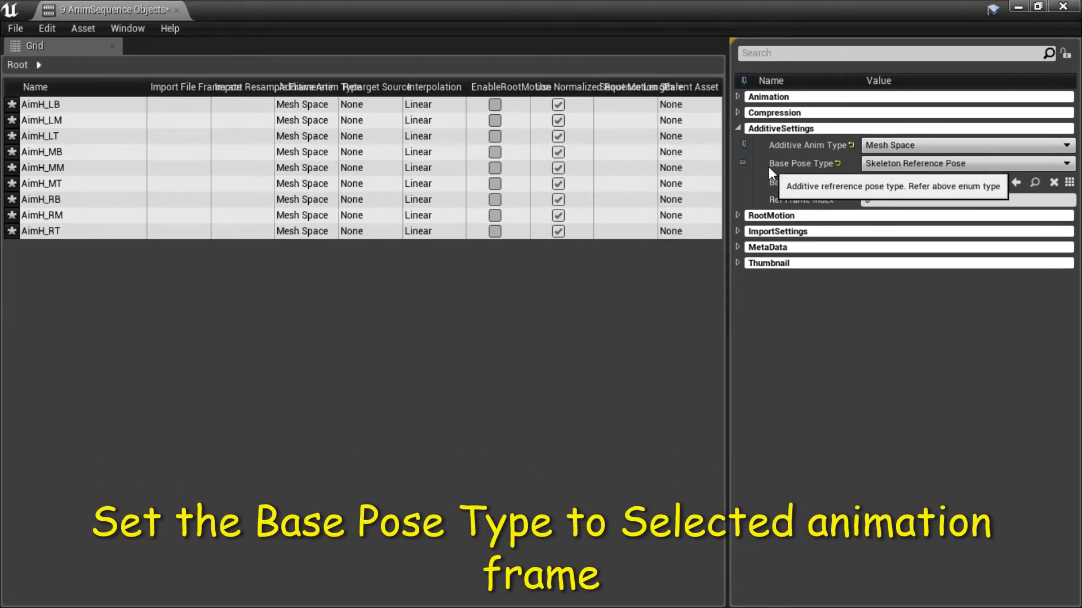
left_click(1067, 164)
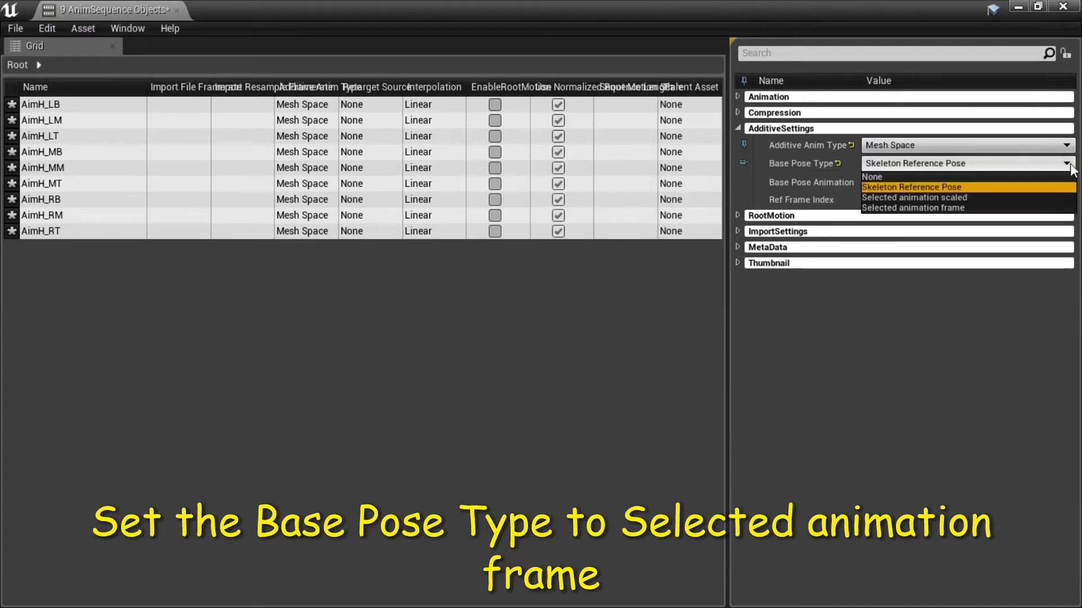
left_click(946, 208)
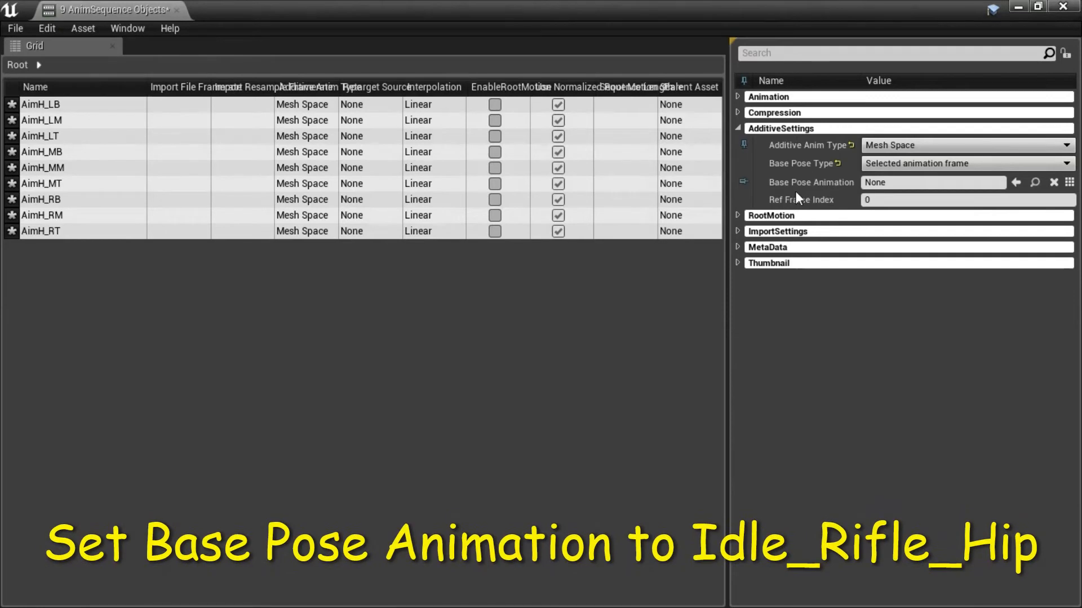
Step: Assign Idle_Rifle_Hip as the Base Pose Animation for all nine animations, then save everything and close the Property Matrix
left_click(1070, 183)
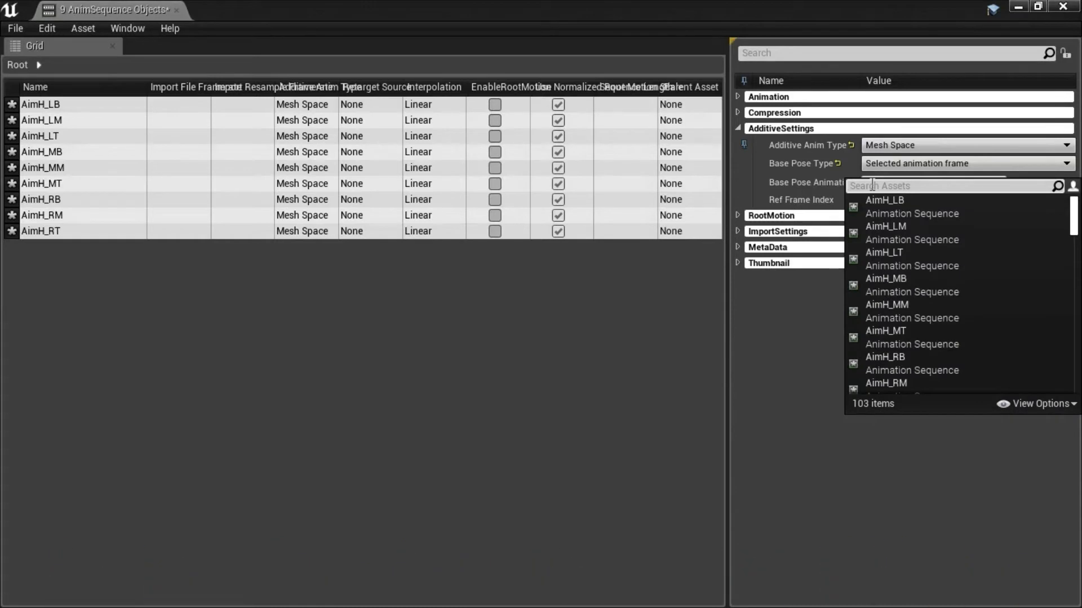
type("Idle")
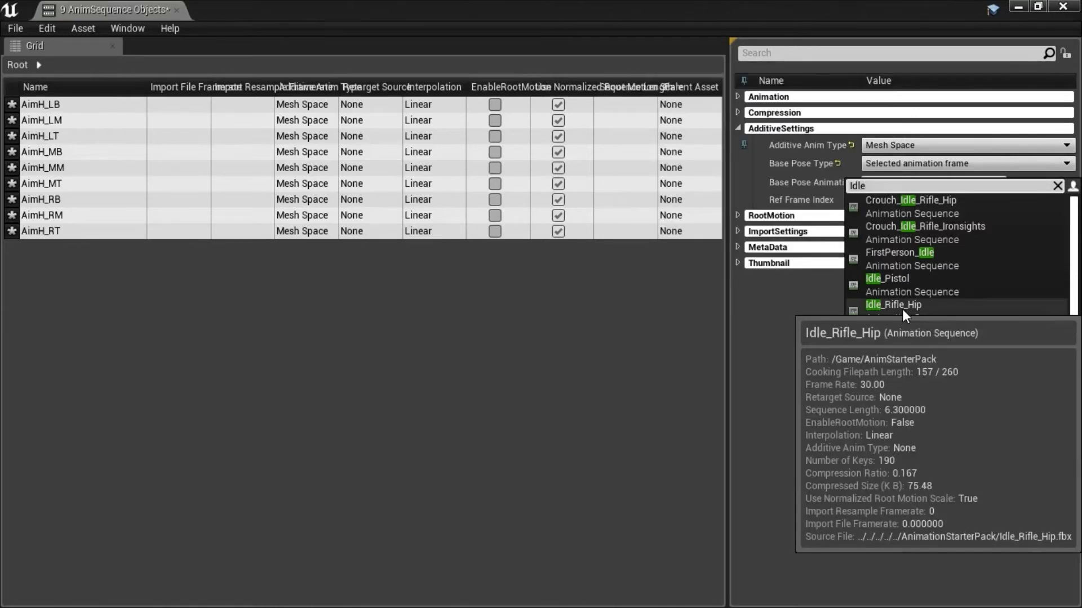
left_click(903, 310)
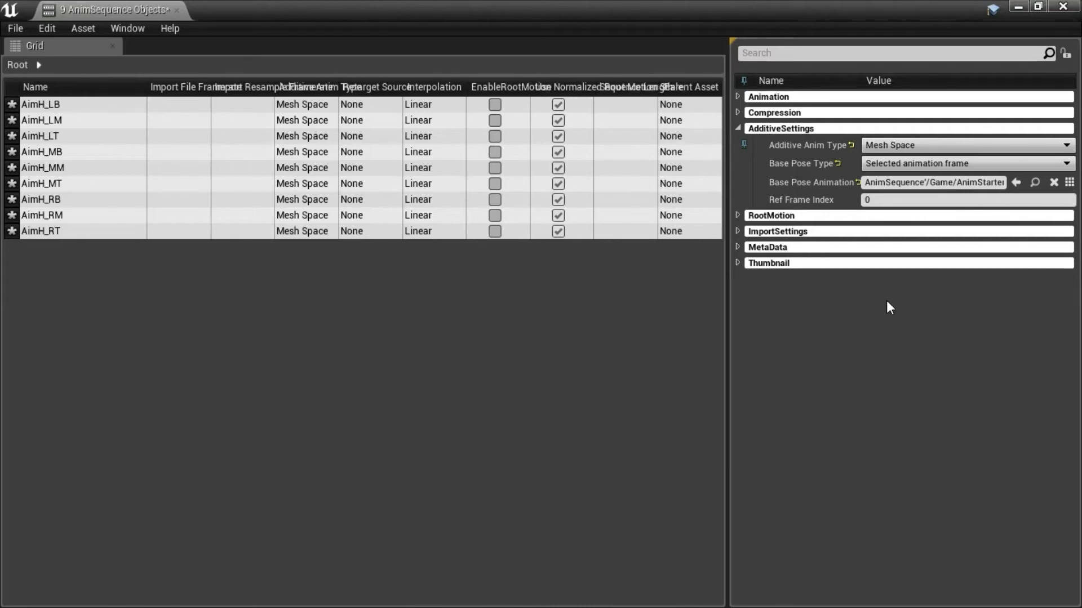
left_click(16, 29)
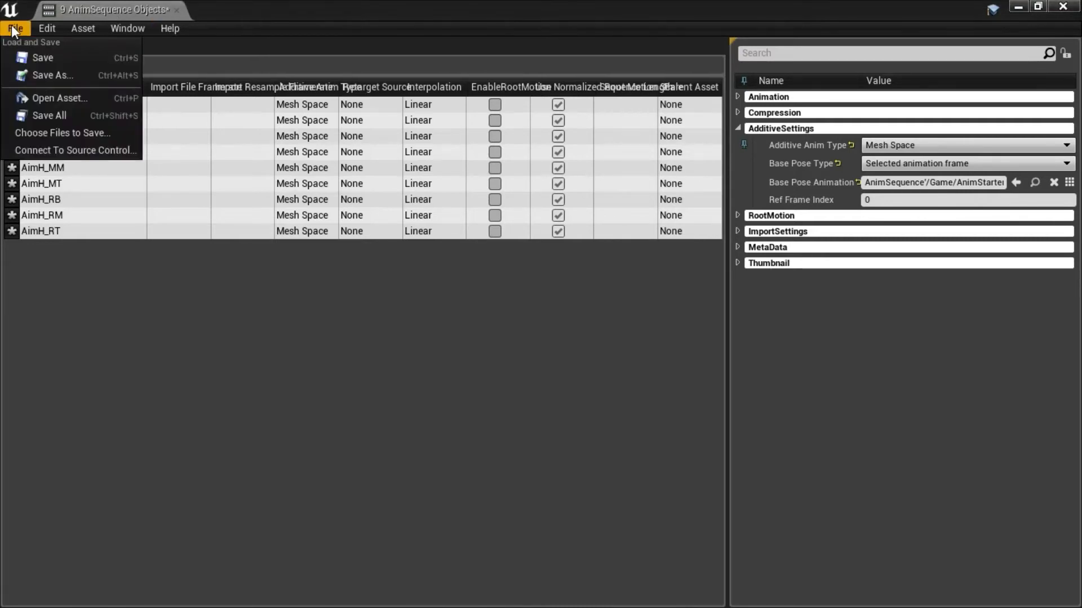
left_click(34, 115)
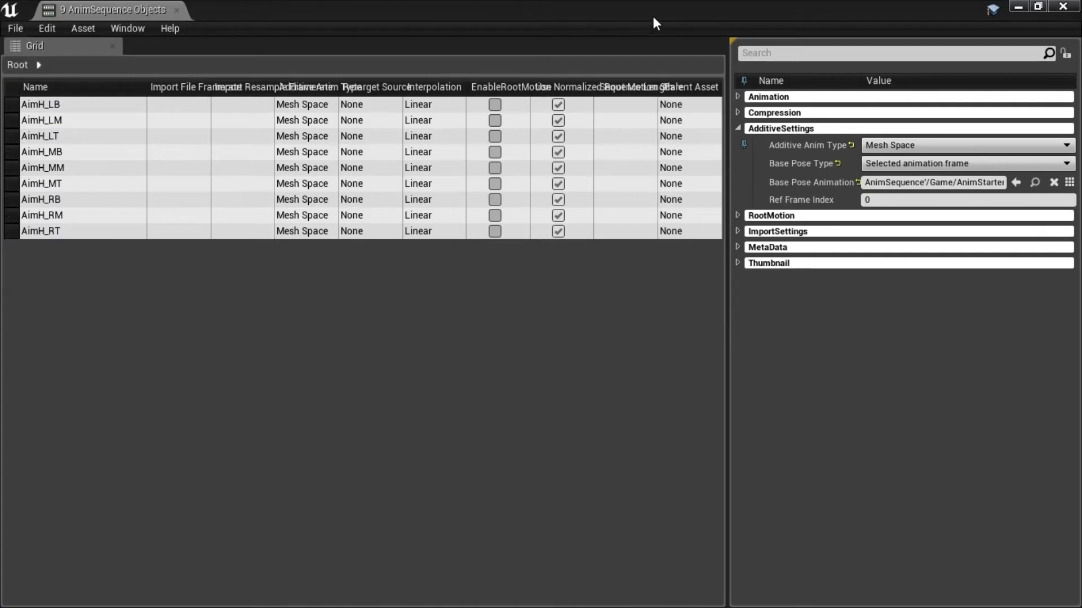
left_click(1064, 7)
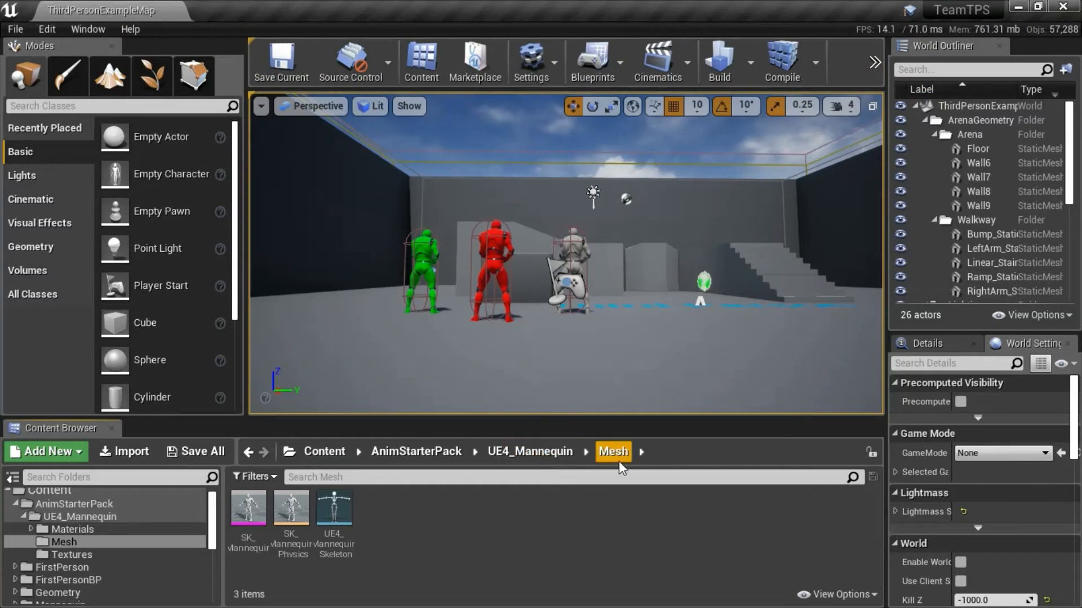
Step: Create an Aim Offset from UE4_Mannequin_Skeleton in the Mesh folder and name it UE4_Mannequin_Skeleton_AimOffset2DHip
left_click(336, 518)
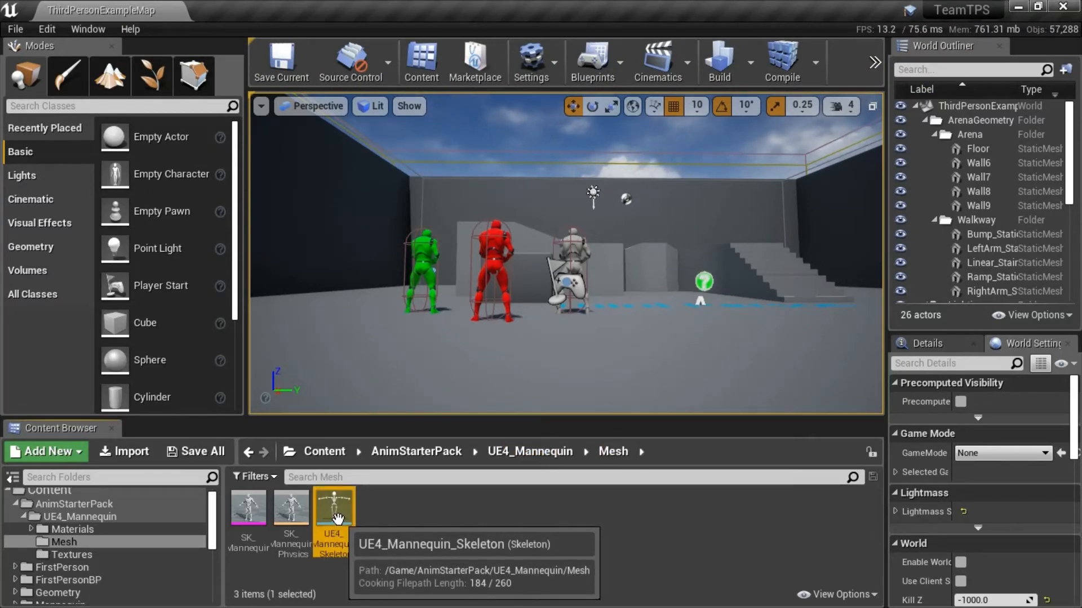
right_click(337, 518)
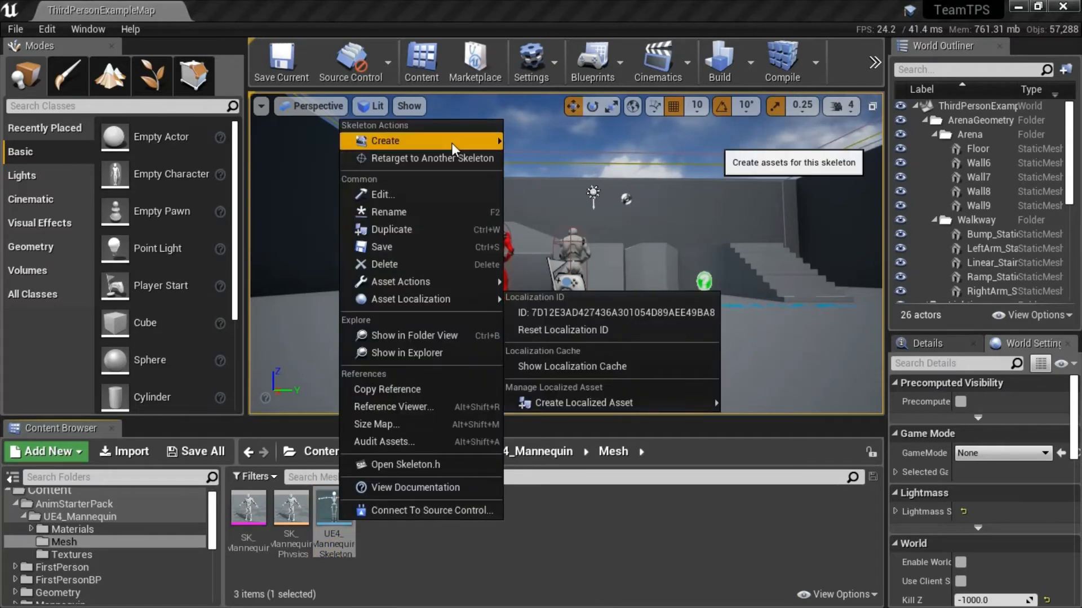
mouse_move(452, 143)
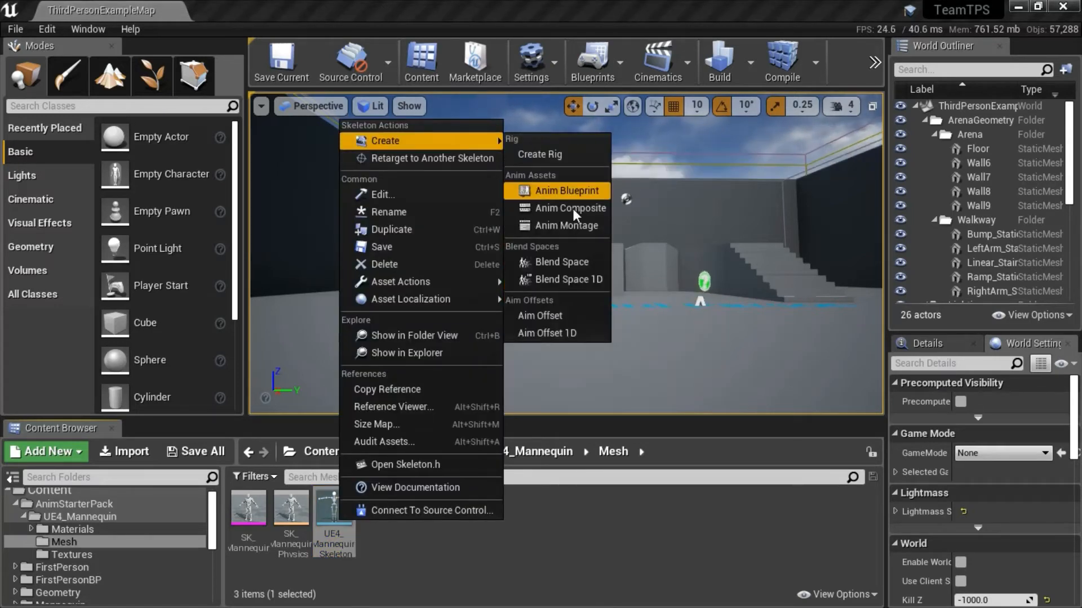
left_click(578, 316)
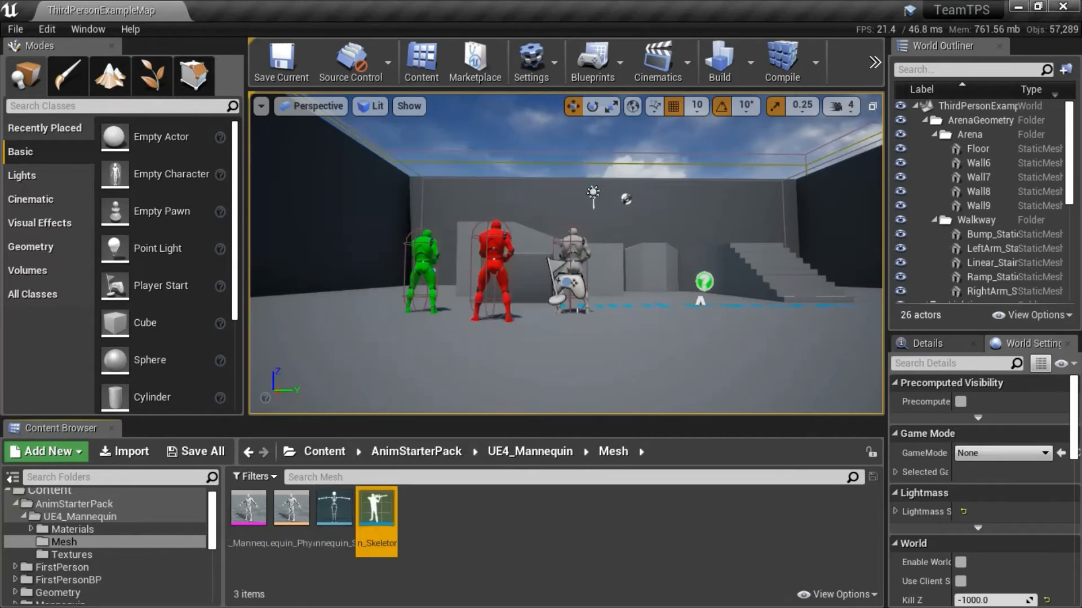
key("End")
type("Hip")
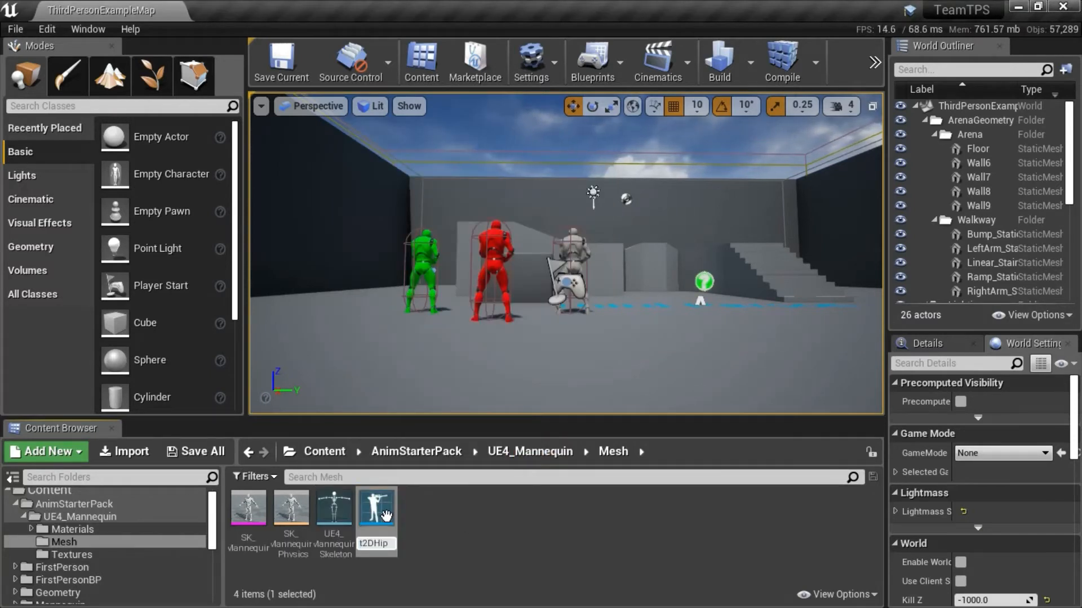
key("Return")
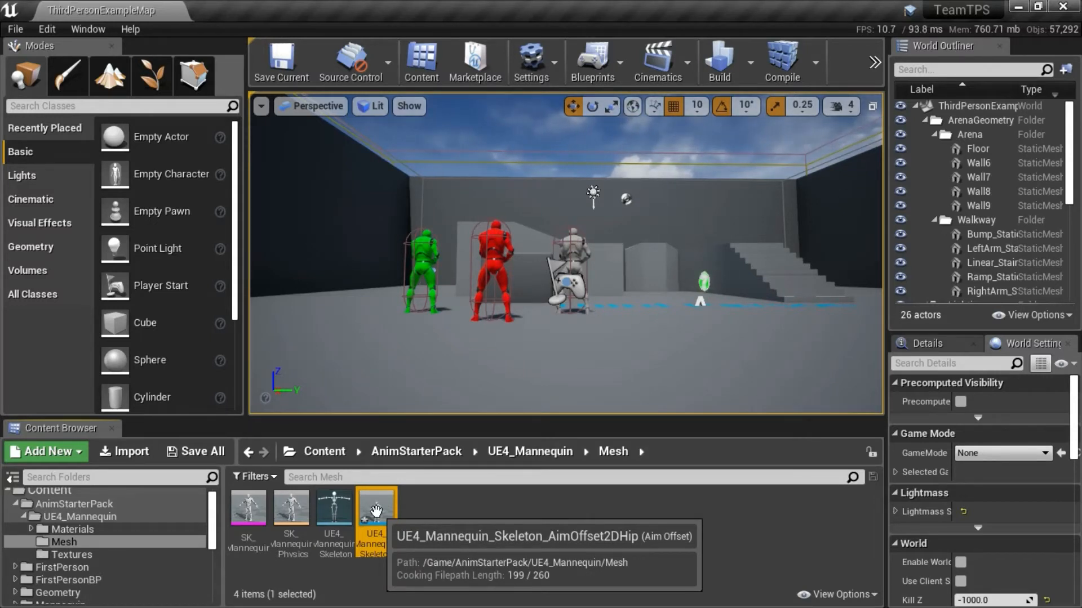
Step: Move the new hip aim offset into the AimOffsets folder under Common/Animations and open that folder
left_click_drag(214, 523, 215, 569)
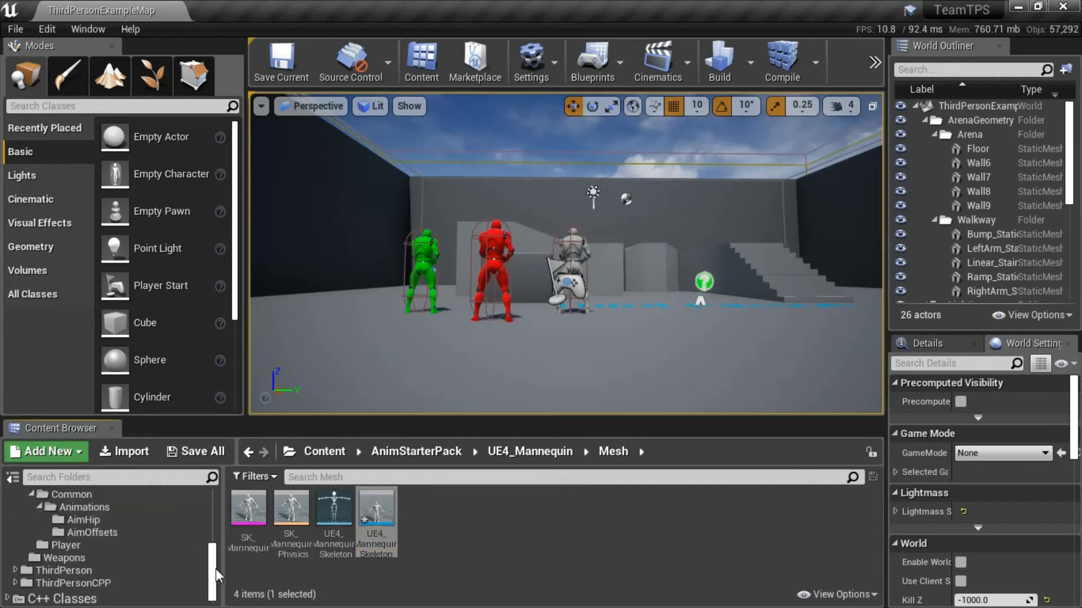
left_click_drag(374, 524, 128, 539)
left_click(163, 557)
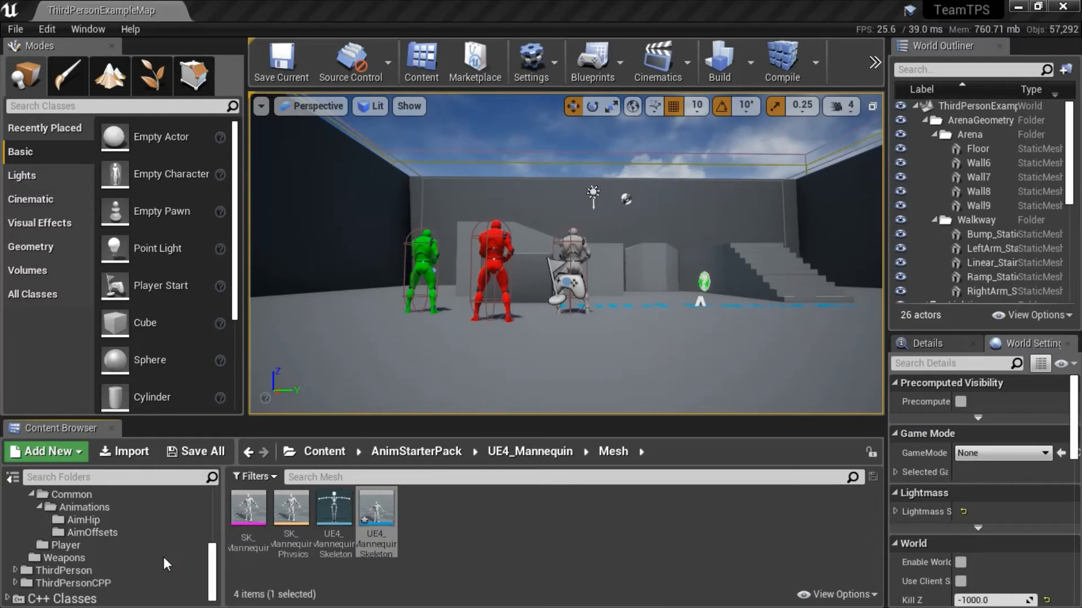
left_click(128, 534)
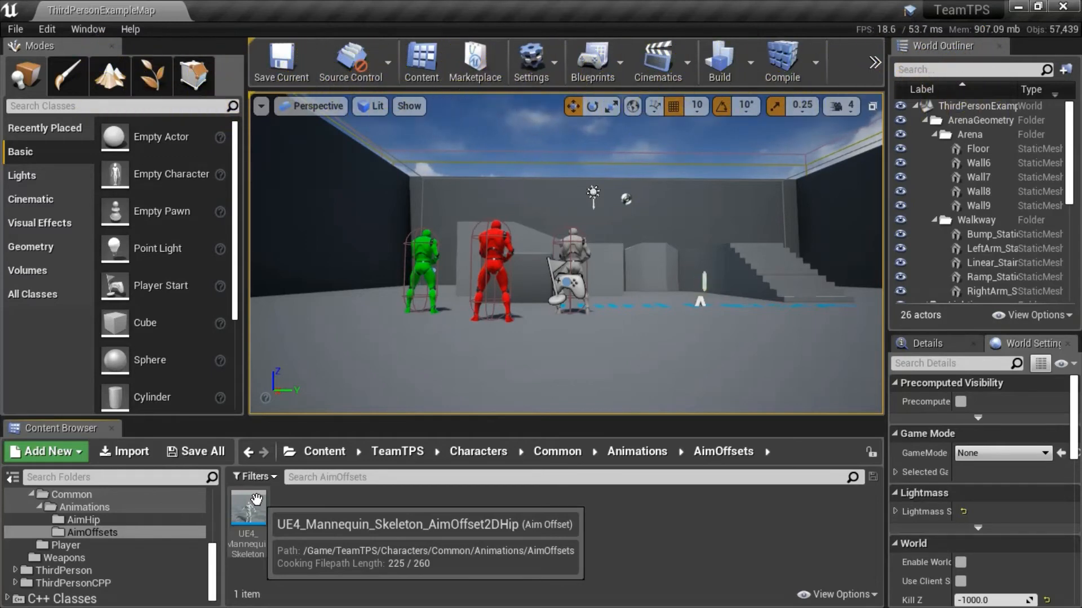
Step: Open the UE4_Mannequin_Skeleton_AimOffset2DHip asset and check the names and value ranges of its horizontal and vertical axes
left_click(260, 505)
double_click(259, 507)
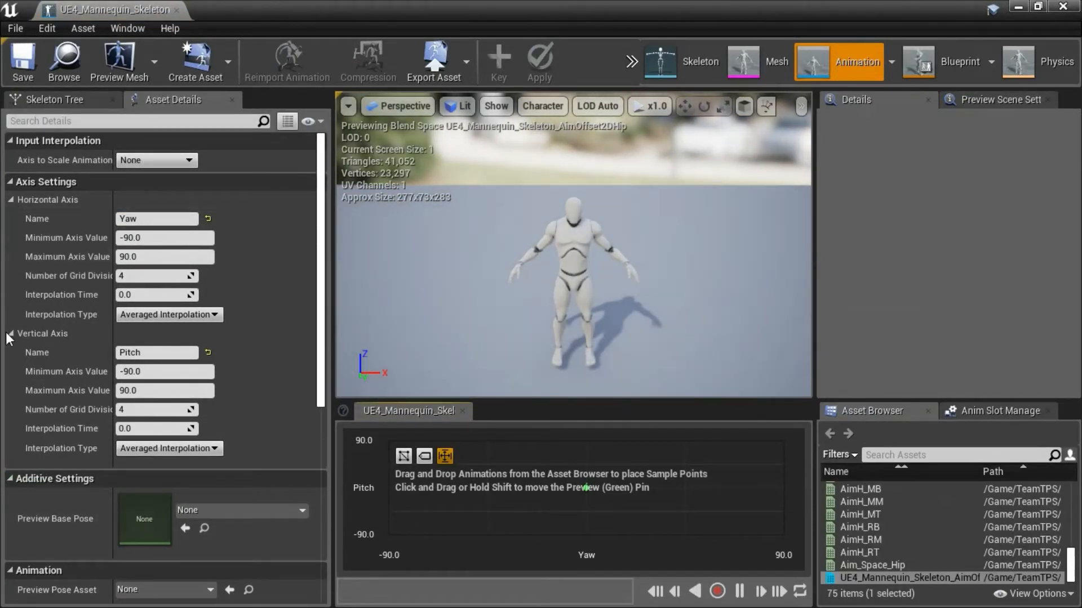
left_click(143, 219)
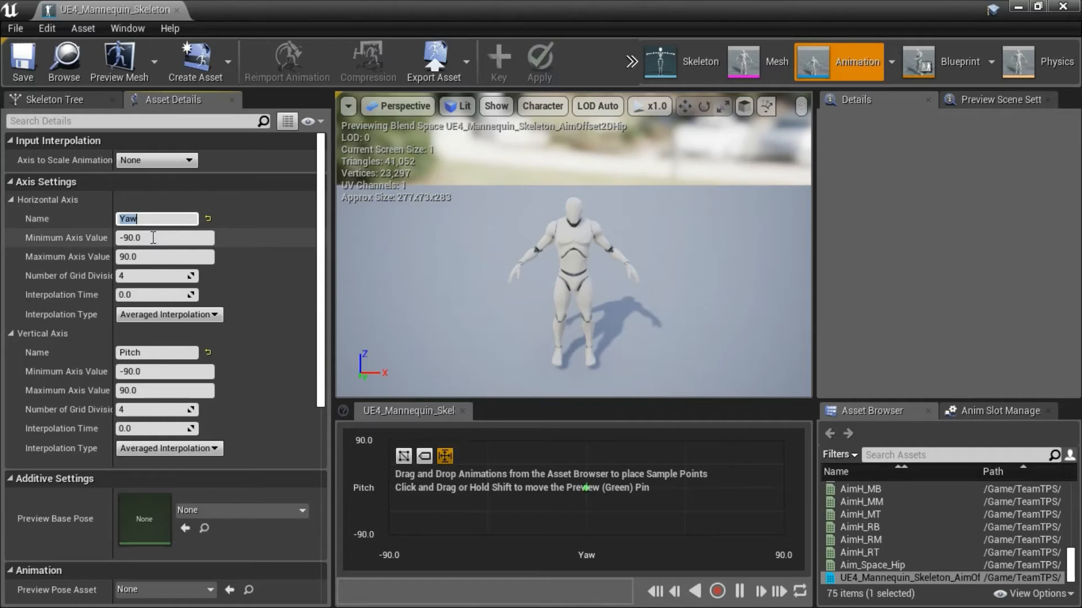
left_click(153, 237)
left_click(149, 259)
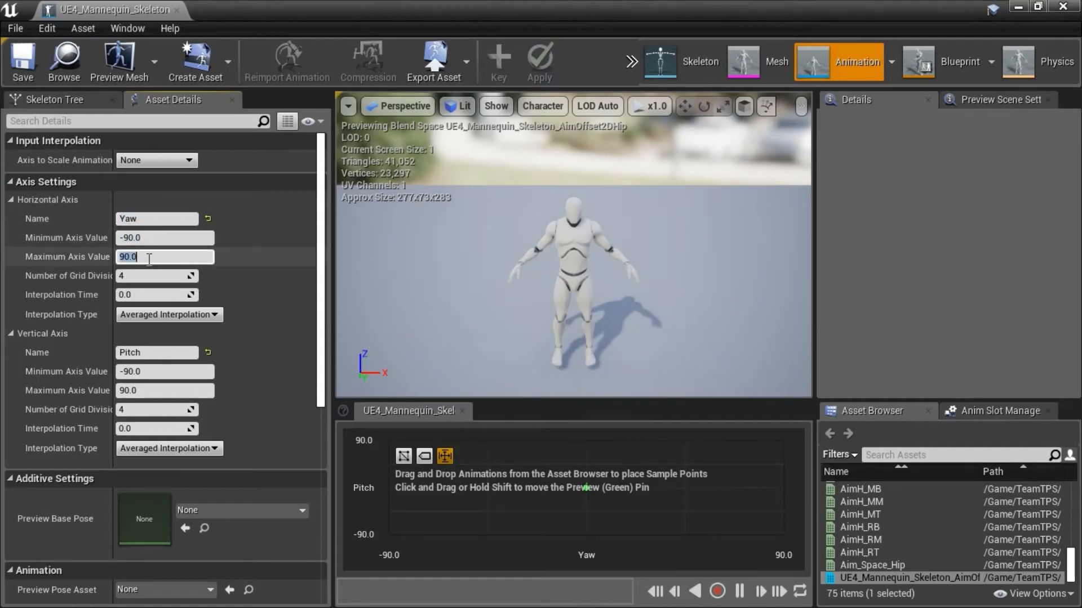
left_click(153, 353)
left_click(153, 372)
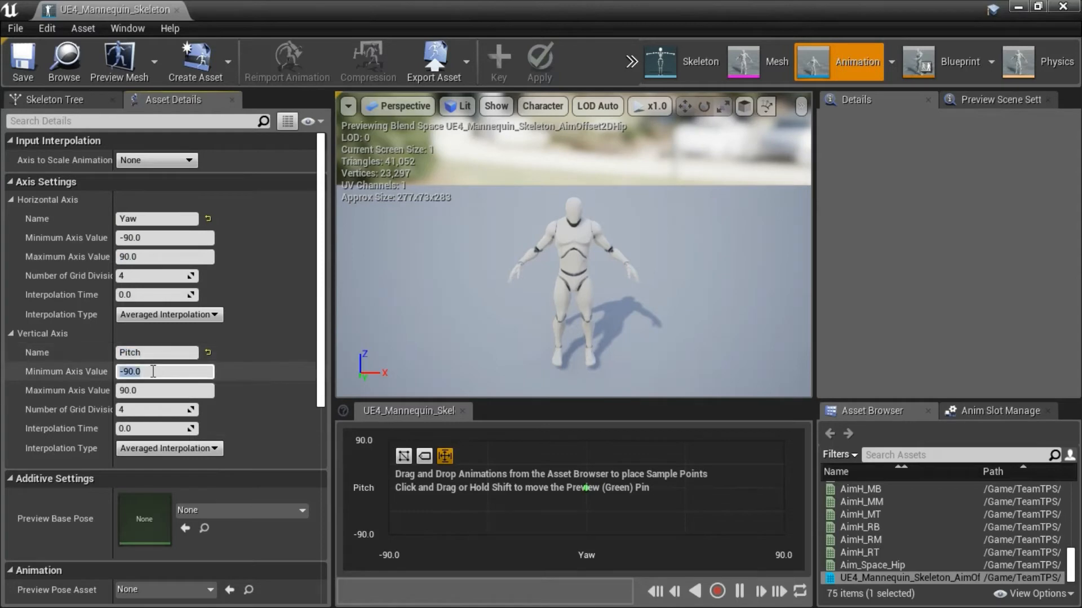
left_click(153, 390)
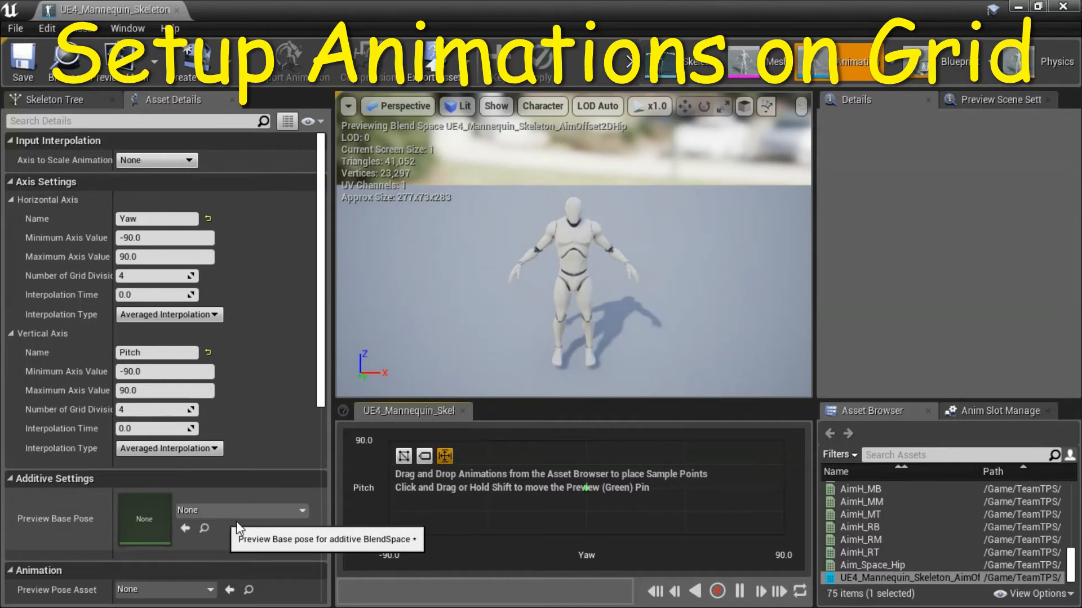
Step: Place AimH_LB, AimH_LM and AimH_LT on the blend grid at yaw -90 with pitch -90, 0 and 90 respectively
left_click_drag(1073, 570, 1073, 567)
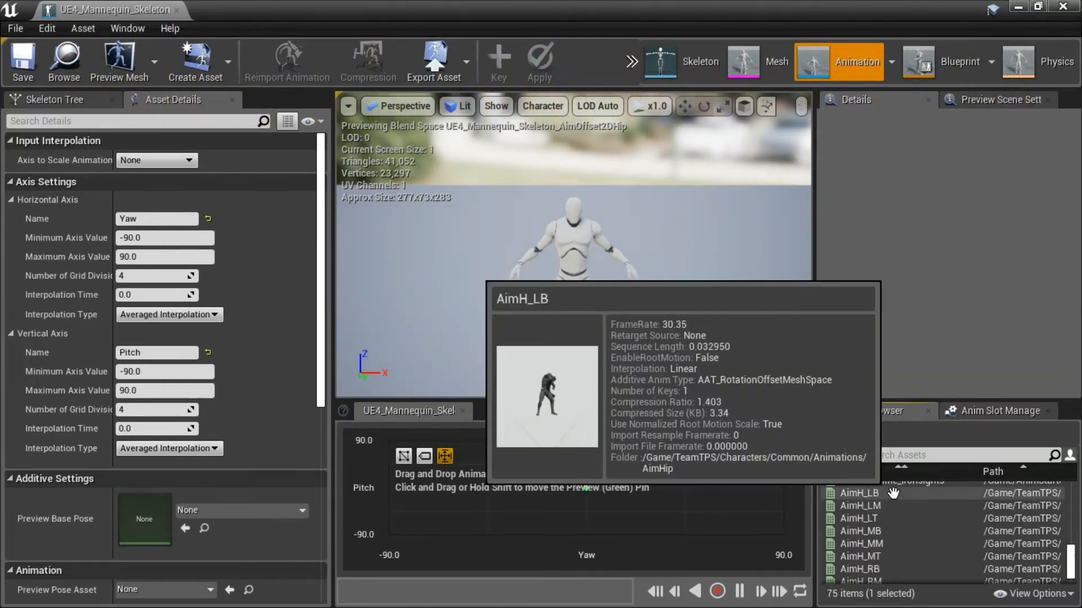
left_click(889, 493)
left_click_drag(889, 493, 392, 540)
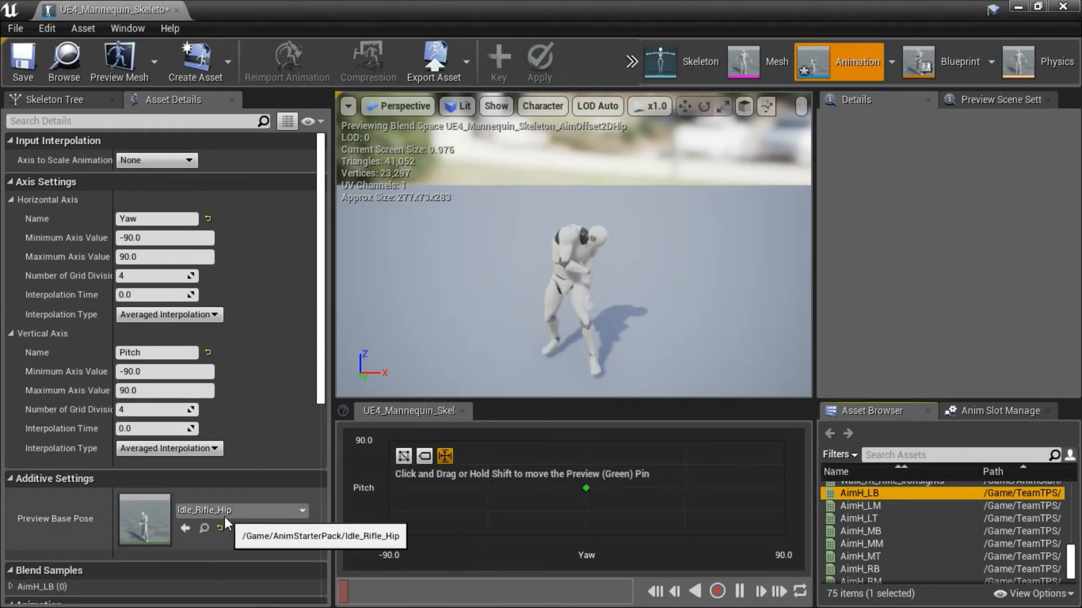
left_click_drag(878, 513, 423, 491)
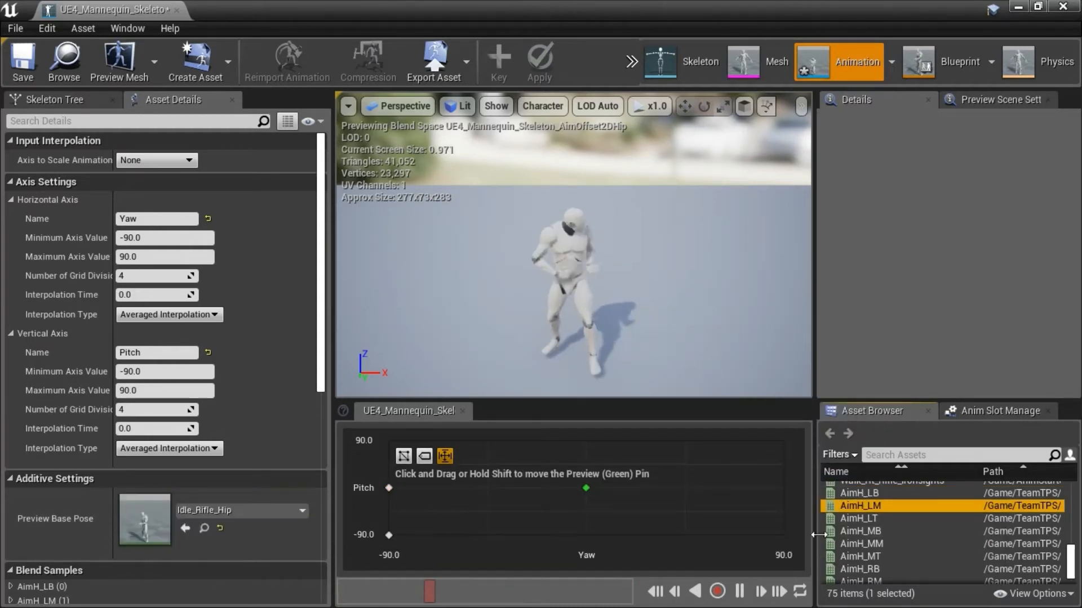
left_click_drag(895, 519, 388, 441)
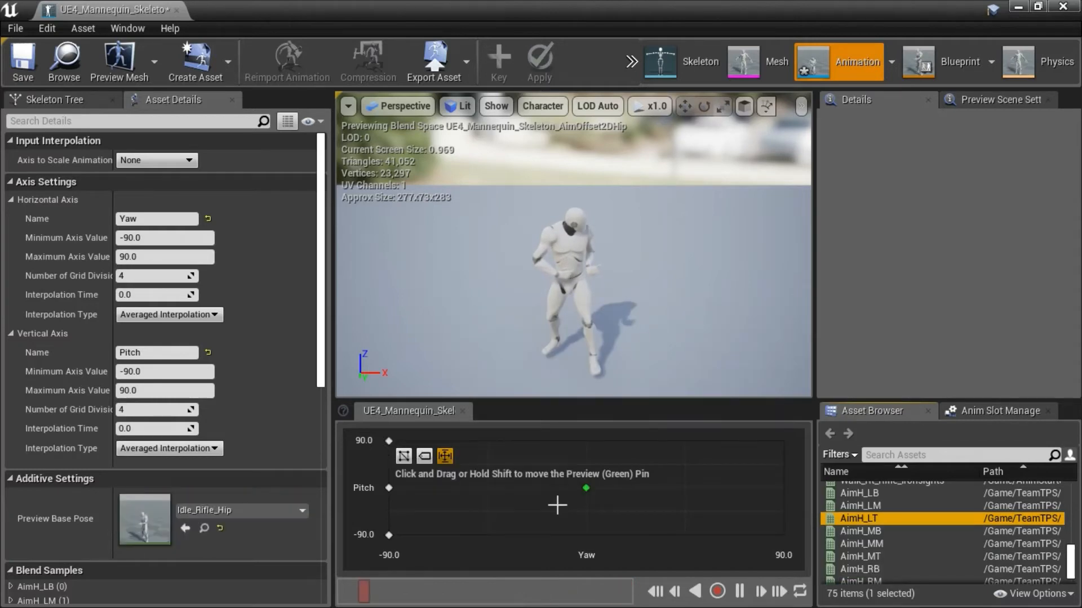
Step: Shift the preview pin off the grid centre and place AimH_MB, AimH_MM and AimH_MT at yaw 0 with pitch -90, 0 and 90
left_click_drag(586, 490, 616, 489)
mouse_move(899, 532)
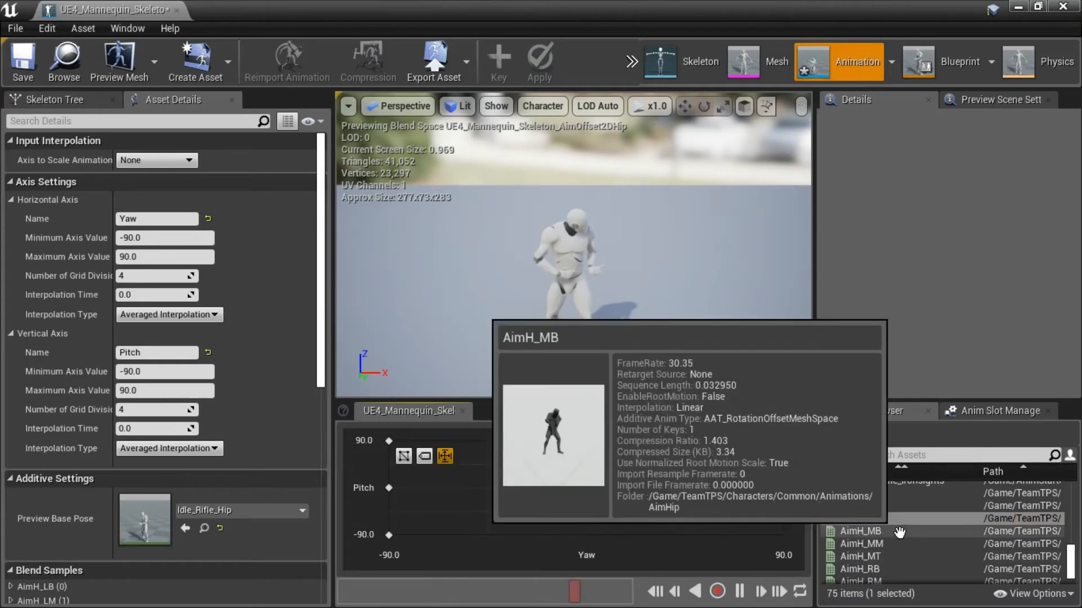
left_click_drag(899, 533, 829, 528)
left_click_drag(630, 527, 586, 533)
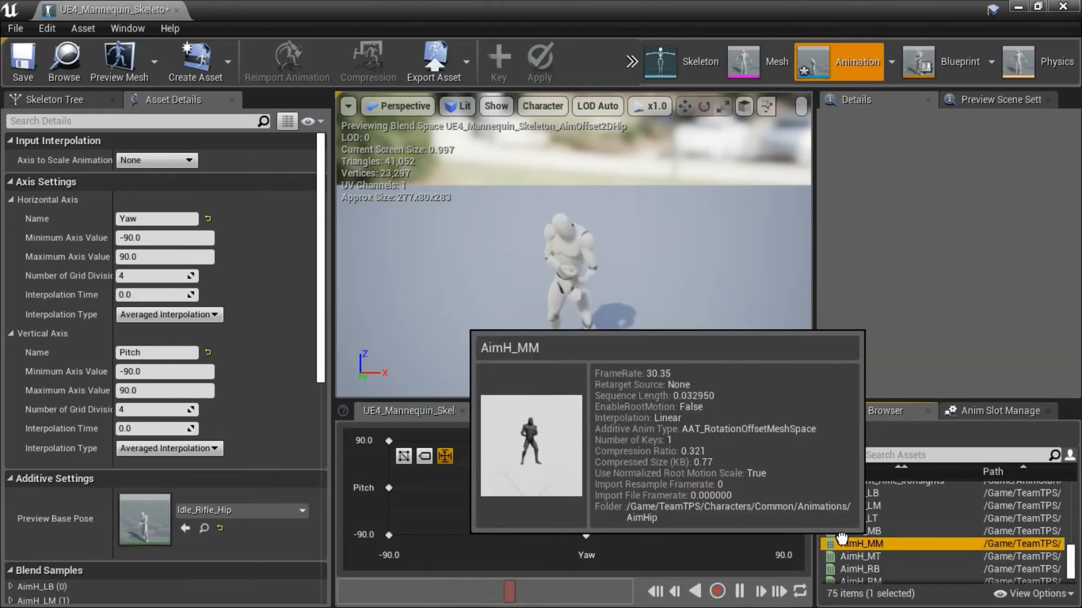
left_click_drag(886, 544, 589, 492)
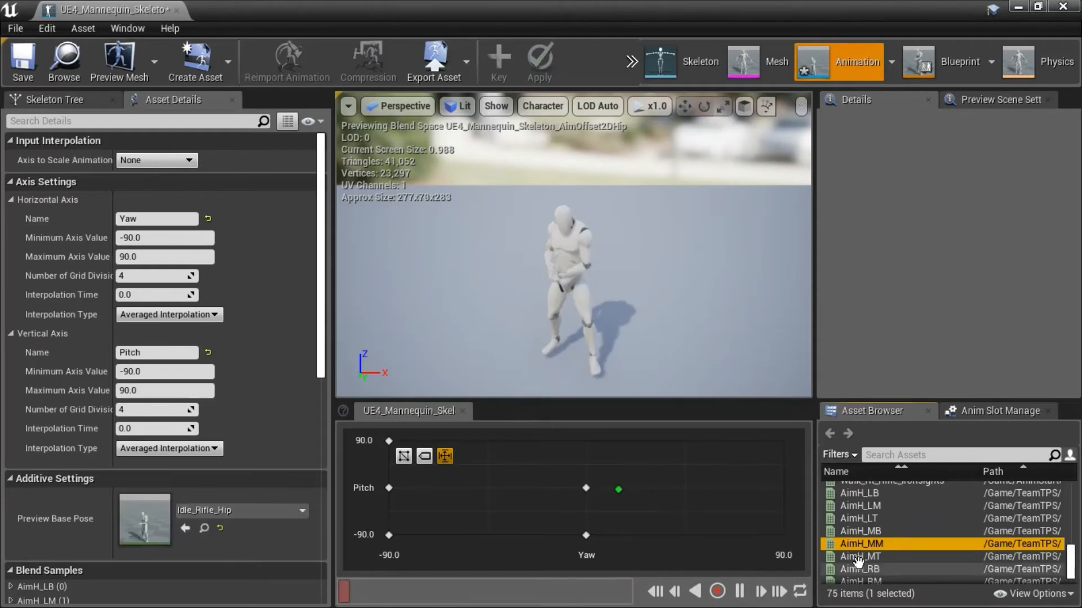
left_click_drag(860, 556, 586, 441)
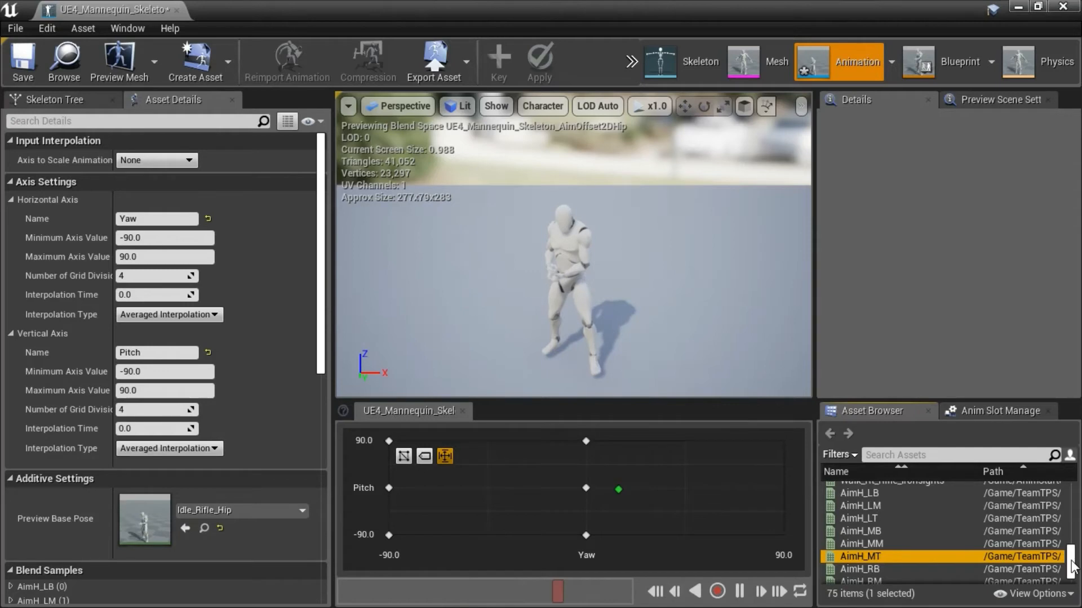
Step: Place AimH_RB, AimH_RM and AimH_RT on the blend grid at yaw 90 with pitch -90, 0 and 90 respectively
scroll(1075, 570, "down", 3)
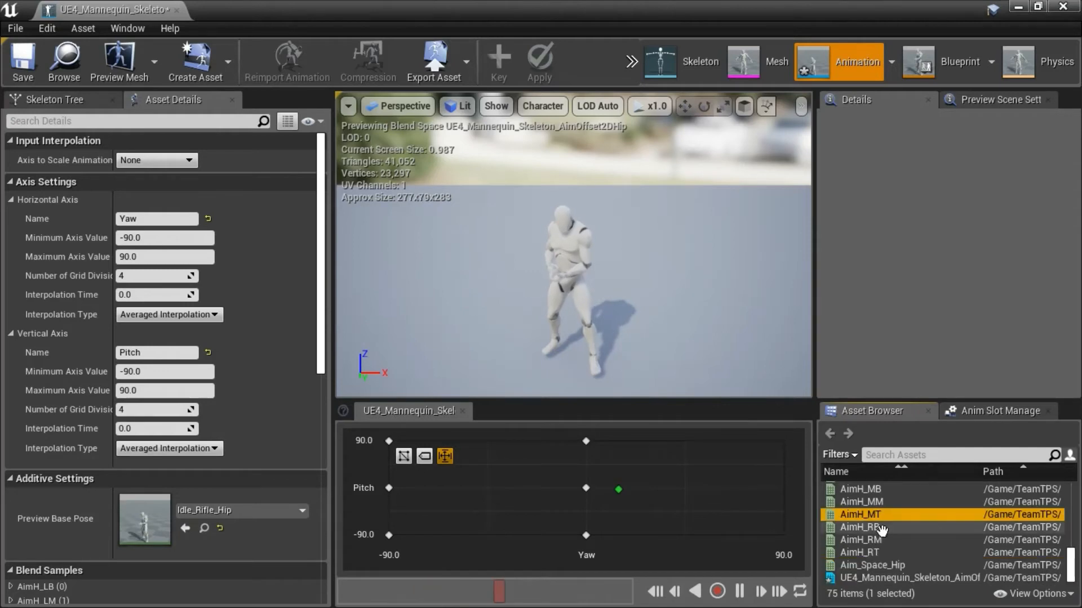
left_click_drag(860, 527, 782, 534)
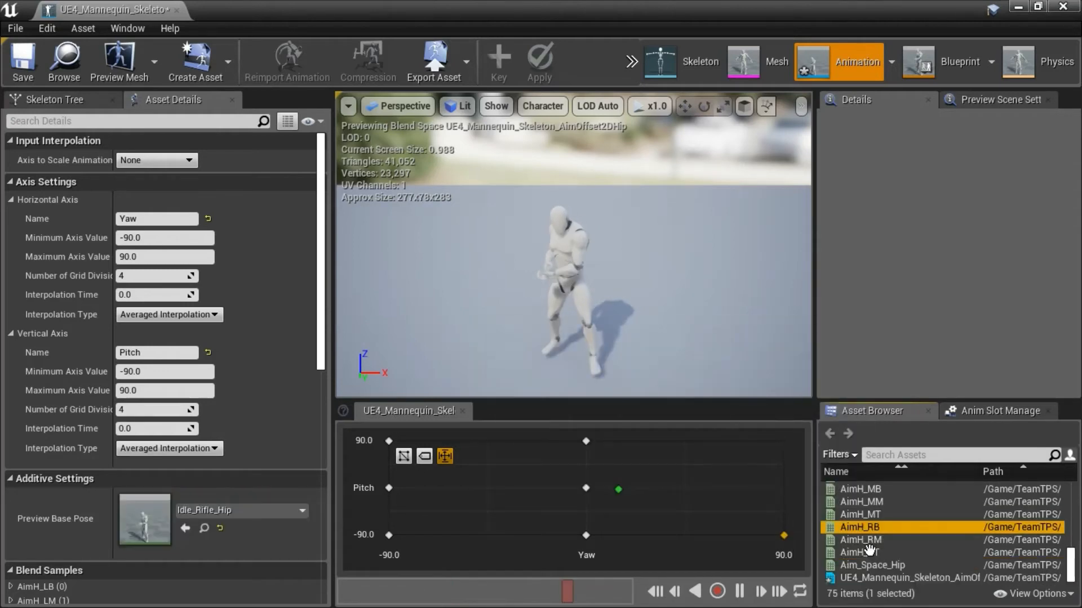
left_click_drag(862, 540, 782, 488)
left_click_drag(890, 555, 781, 441)
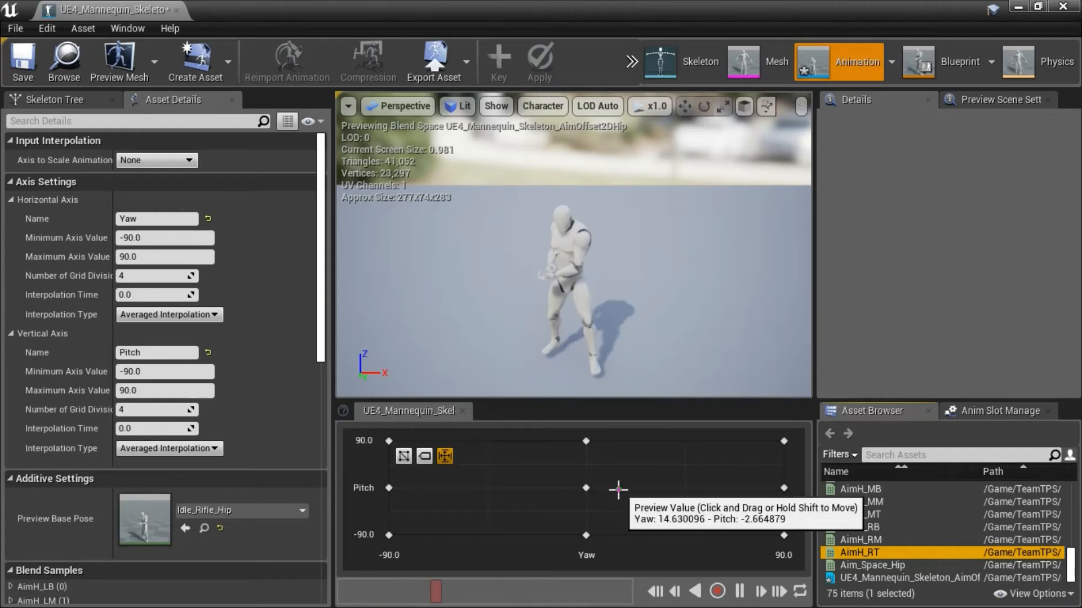
Step: Move the preview pin back near the grid centre, then save the hip aim offset and close its editor
left_click_drag(617, 489, 591, 489)
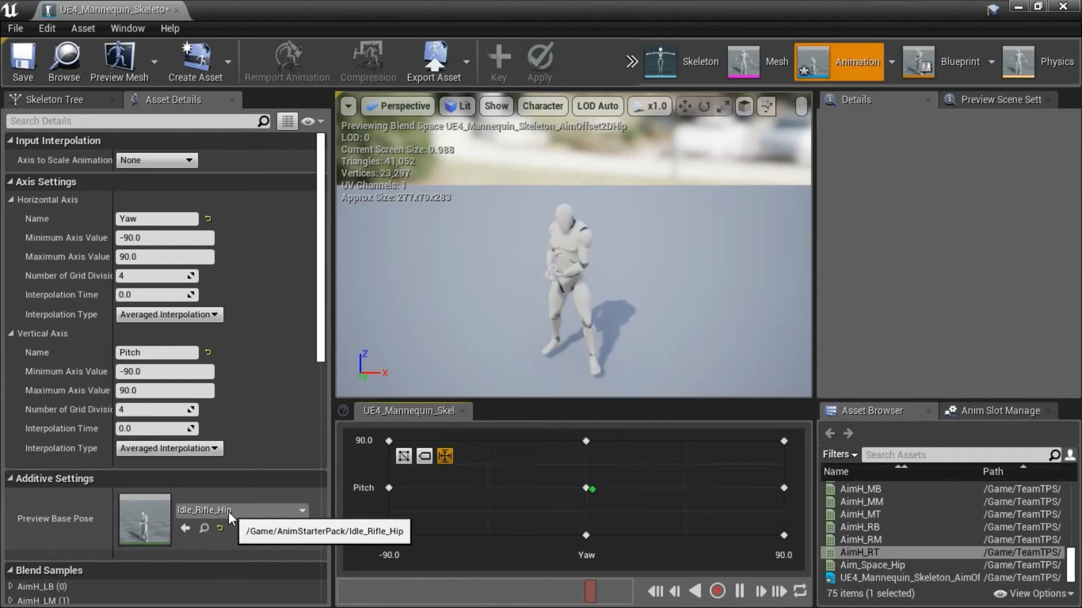
left_click(19, 56)
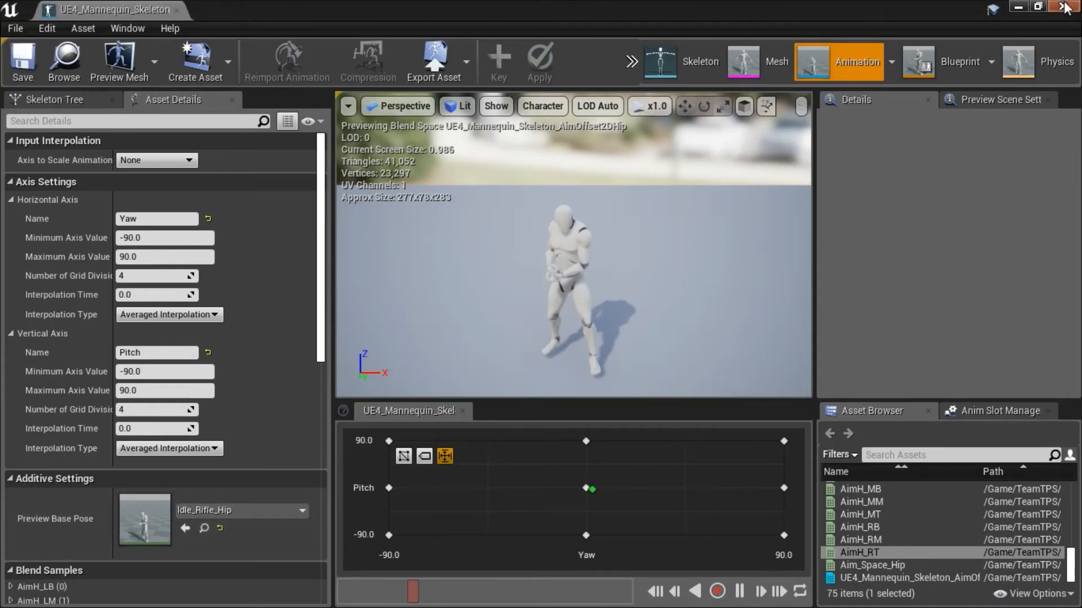
left_click(1063, 6)
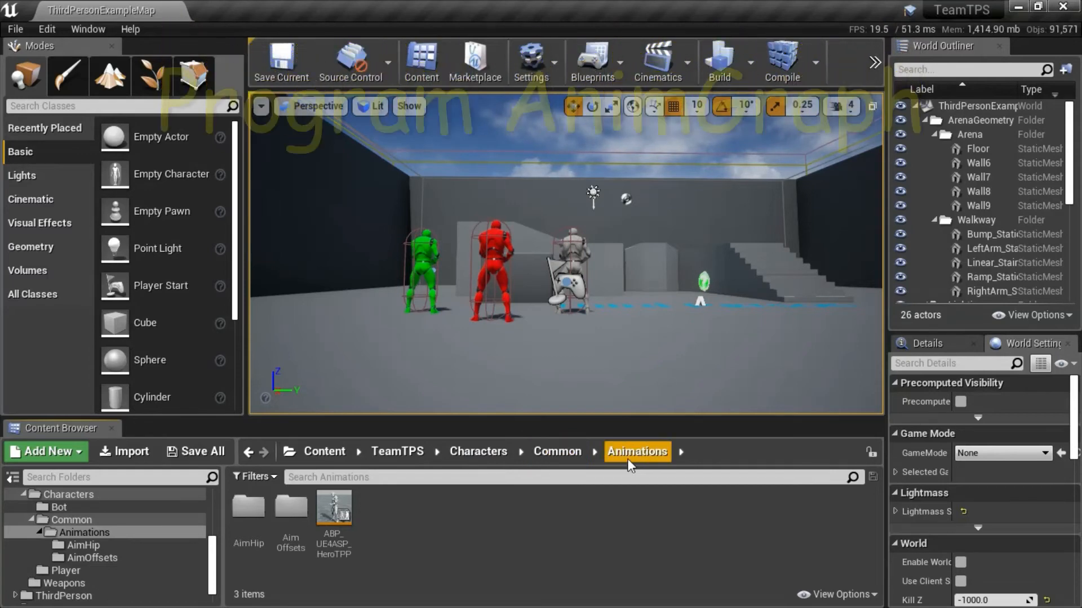
Step: Open the ABP_UE4ASP_HeroTPP animation blueprint from the Common/Animations folder and show its AnimGraph
mouse_move(337, 509)
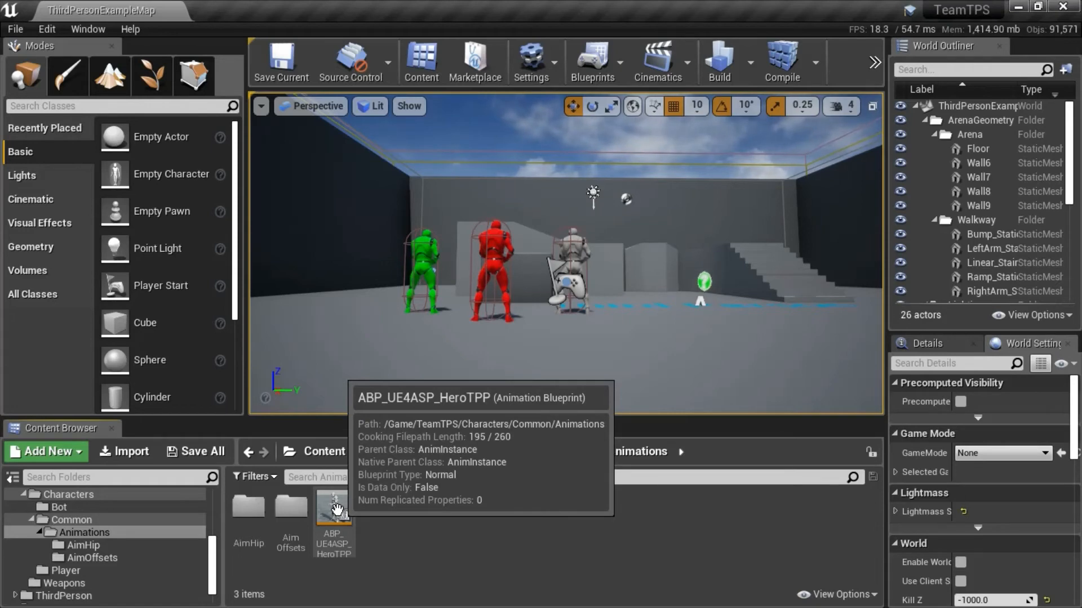
double_click(337, 510)
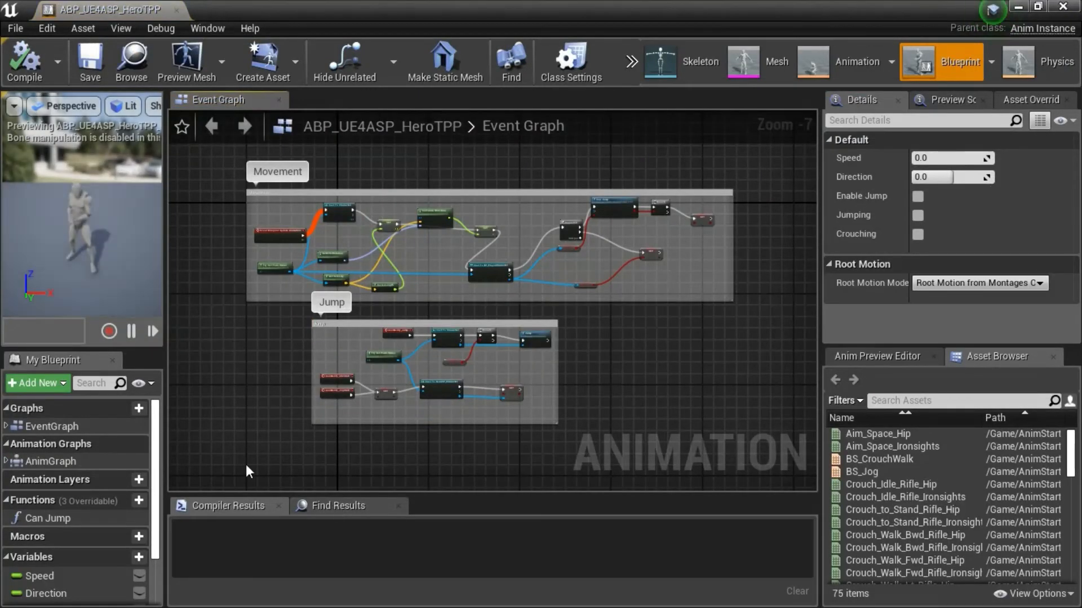
double_click(79, 462)
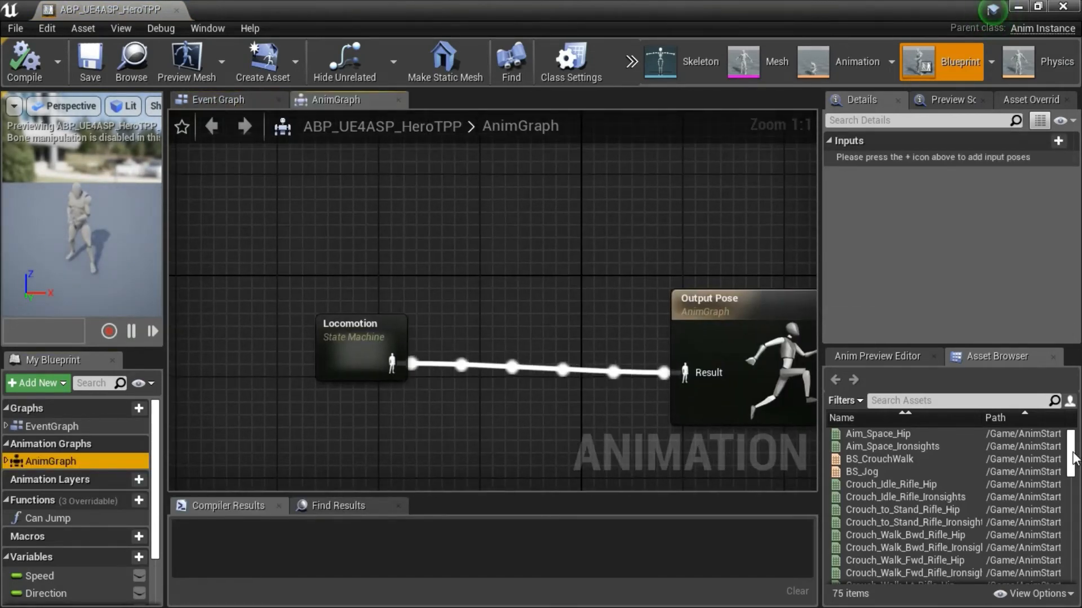
Step: Add the UE4_Mannequin_Skeleton_AimOffset2DHip aim offset as a node below the Locomotion state machine in the AnimGraph
left_click_drag(1072, 473, 1072, 591)
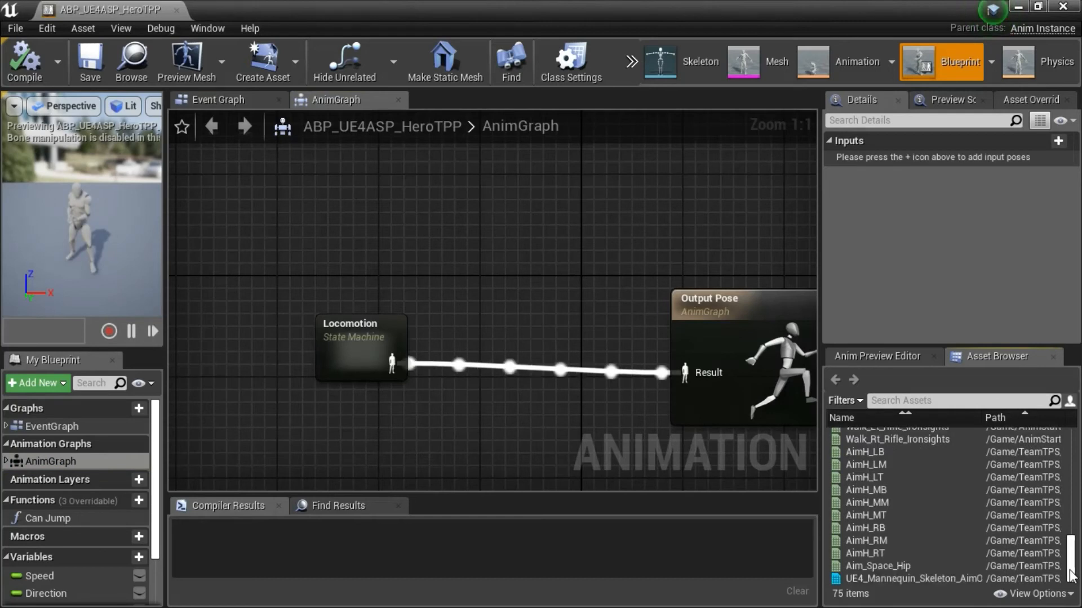
left_click_drag(924, 579, 377, 423)
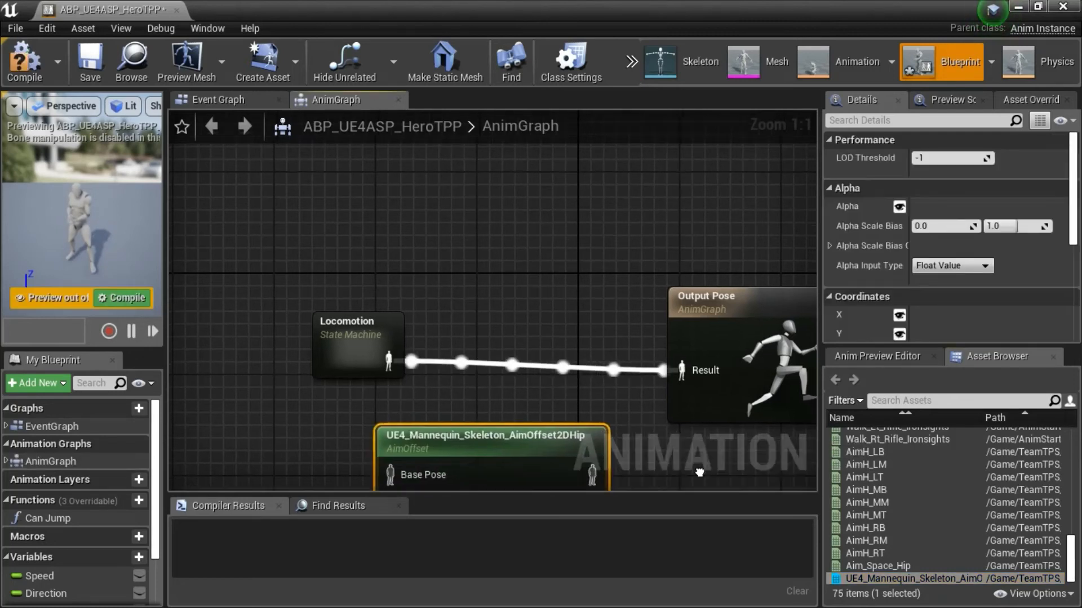
right_click_drag(698, 471, 679, 327)
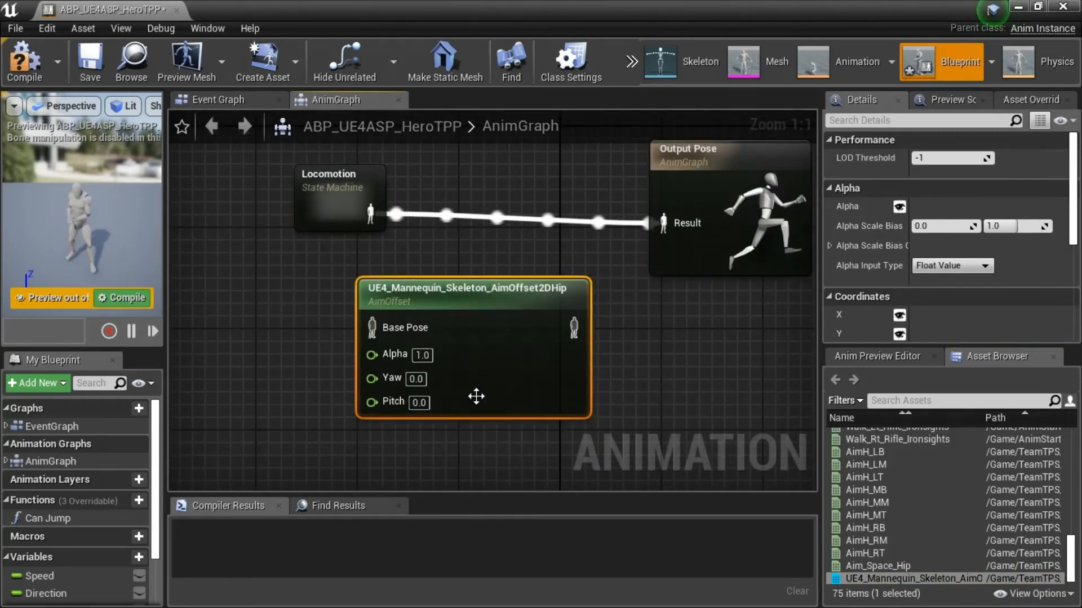
Step: Promote the aim offset node's Yaw input to a variable and name it AimYaw
right_click(394, 380)
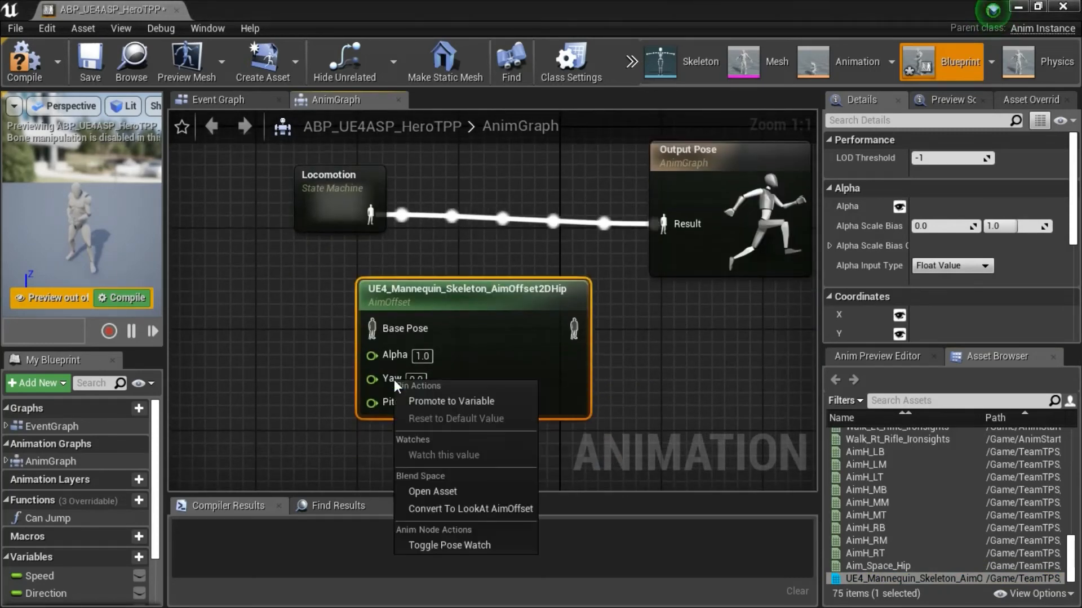
left_click(478, 398)
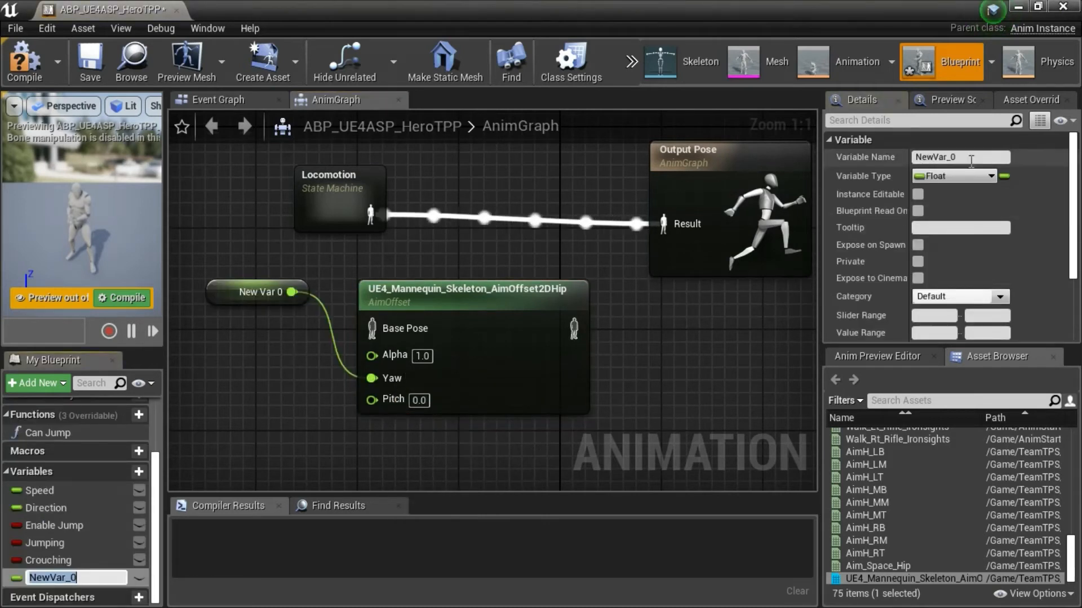
left_click(965, 157)
double_click(964, 157)
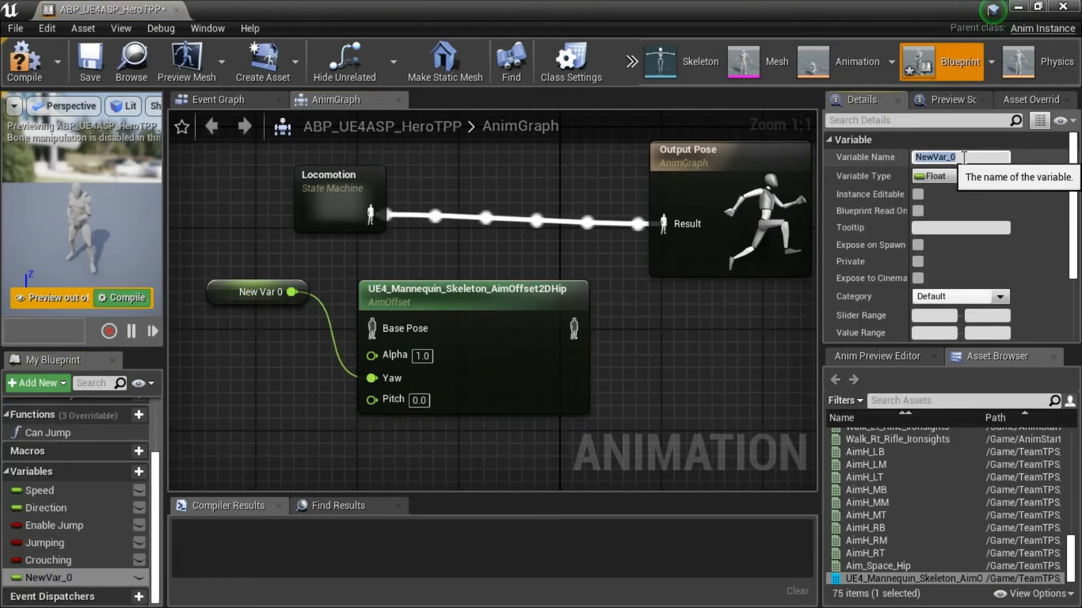
type("Aim")
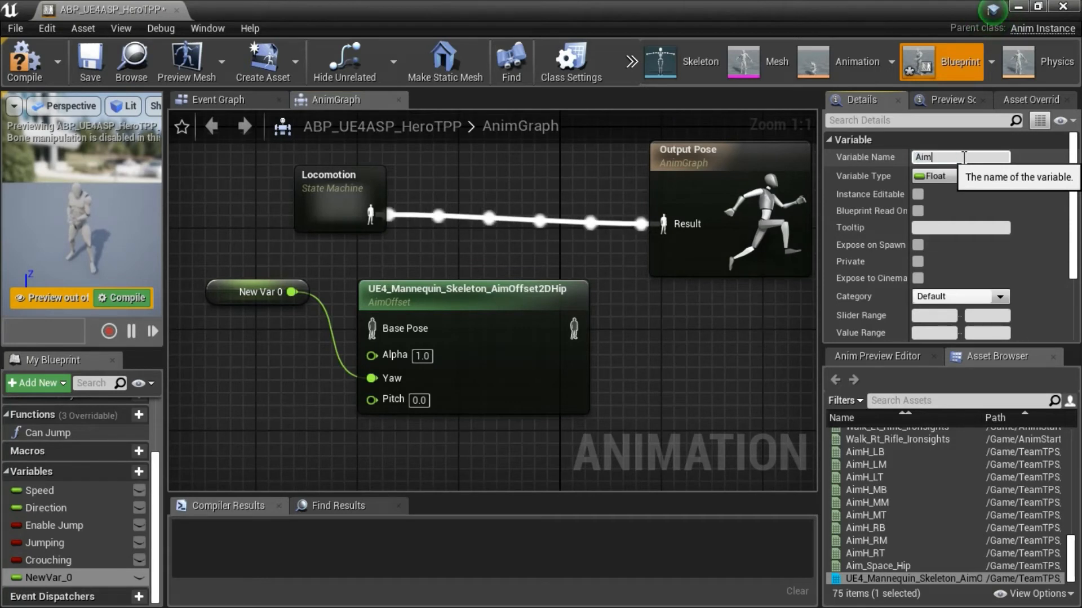
type("Yaw")
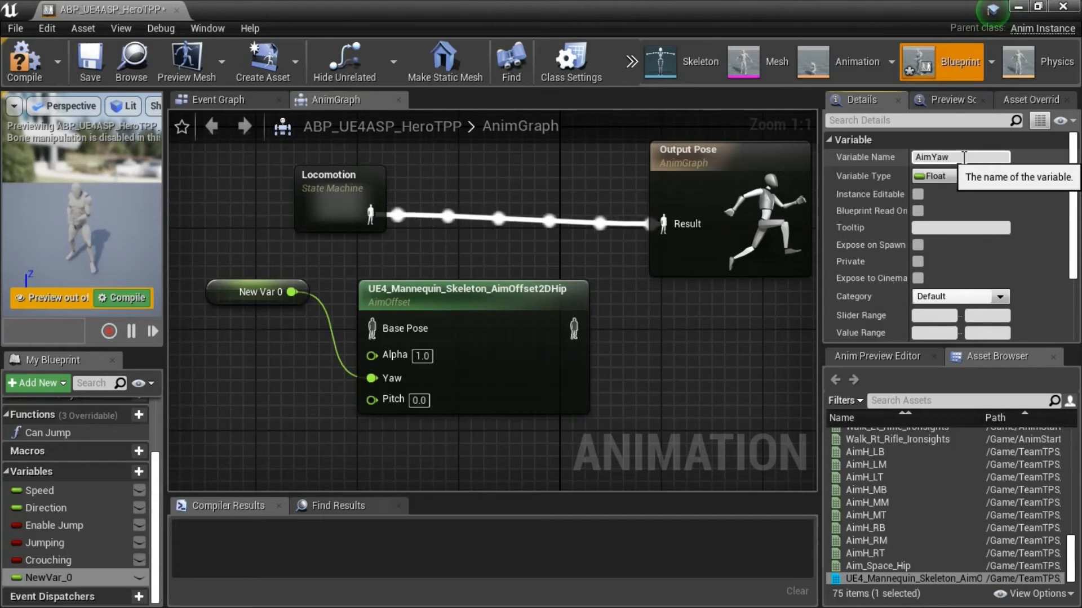
key("Return")
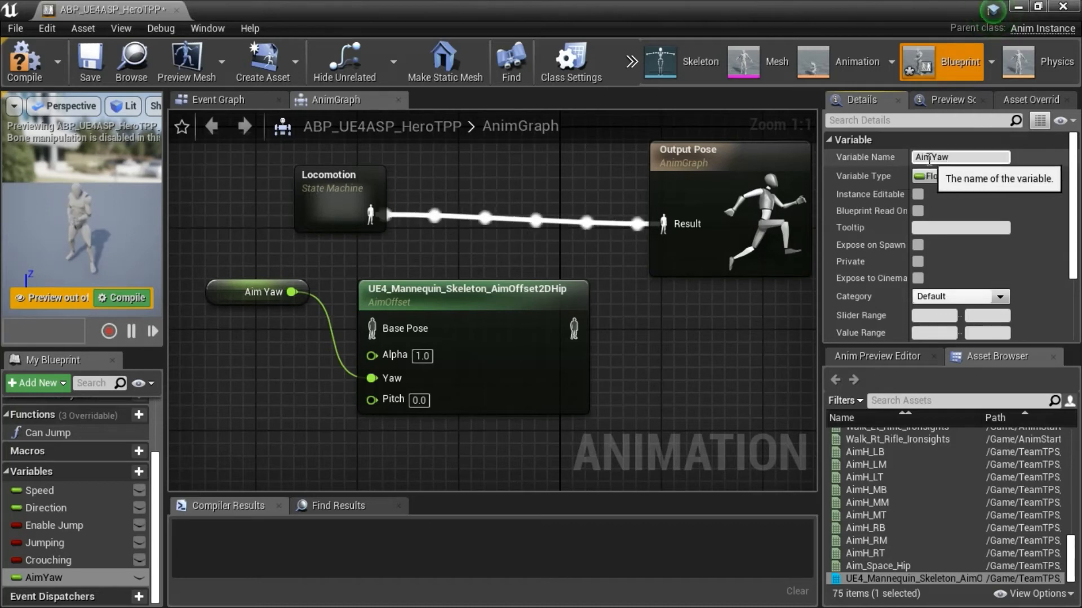
Step: Promote the aim offset node's Pitch input to a variable named AimPitch and place its node below Aim Yaw
right_click(392, 401)
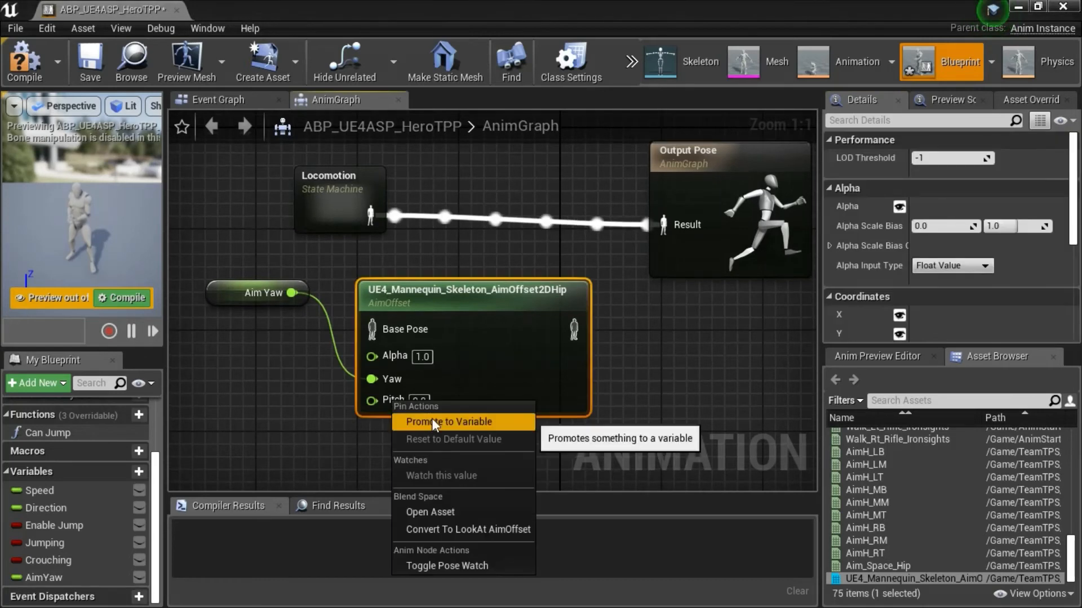
left_click(431, 420)
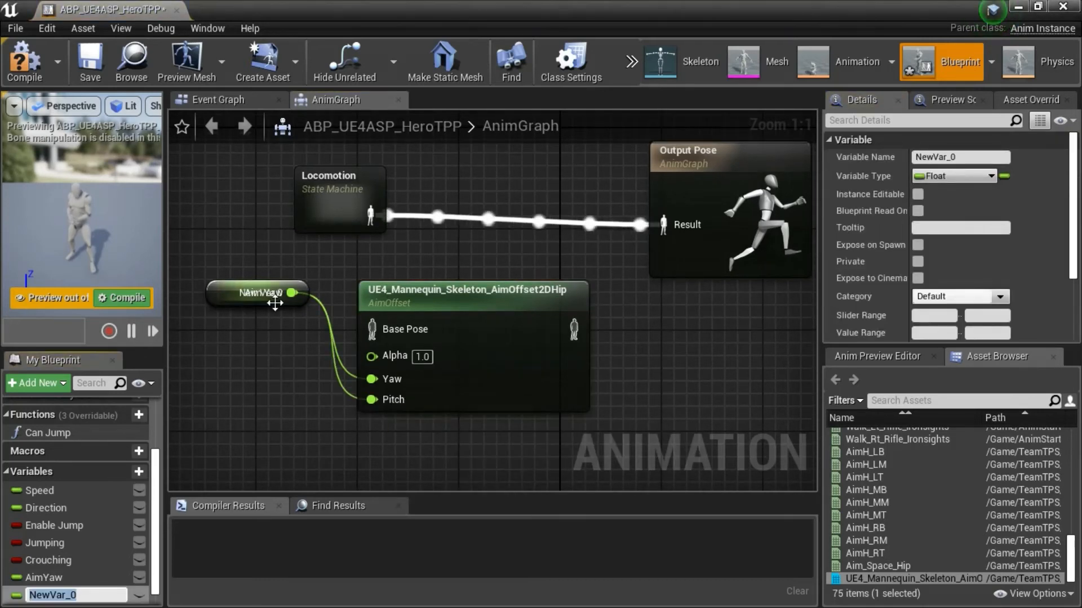
left_click_drag(286, 283, 287, 347)
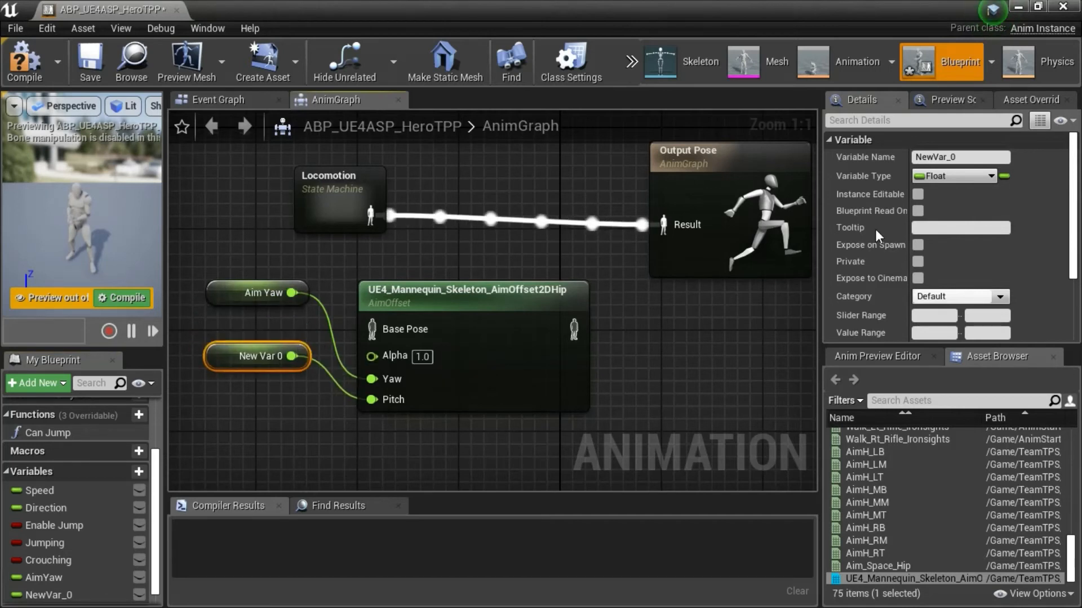
left_click(957, 157)
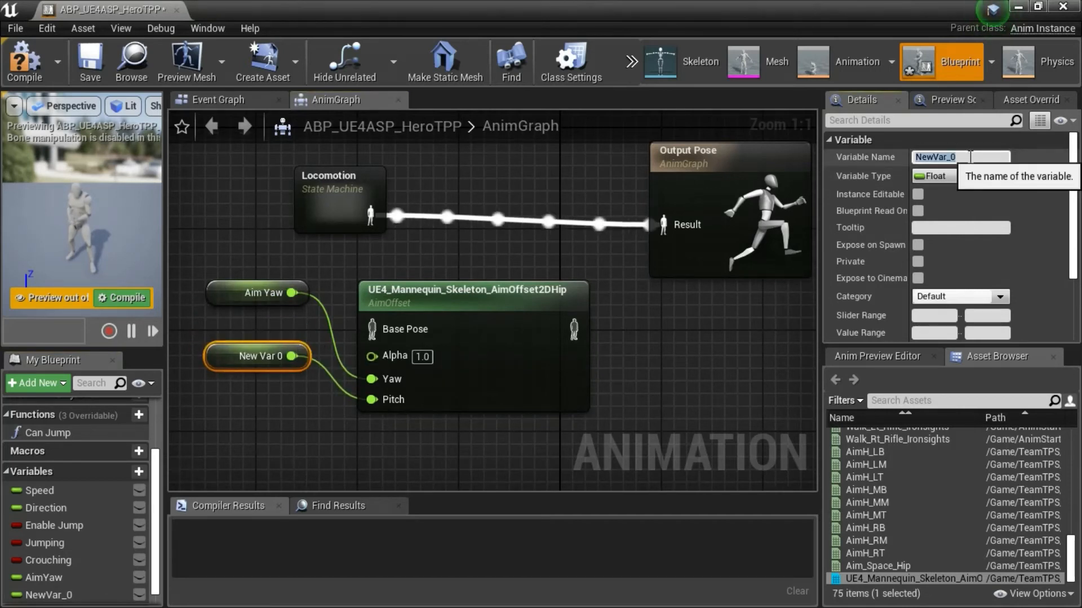
type("Ai")
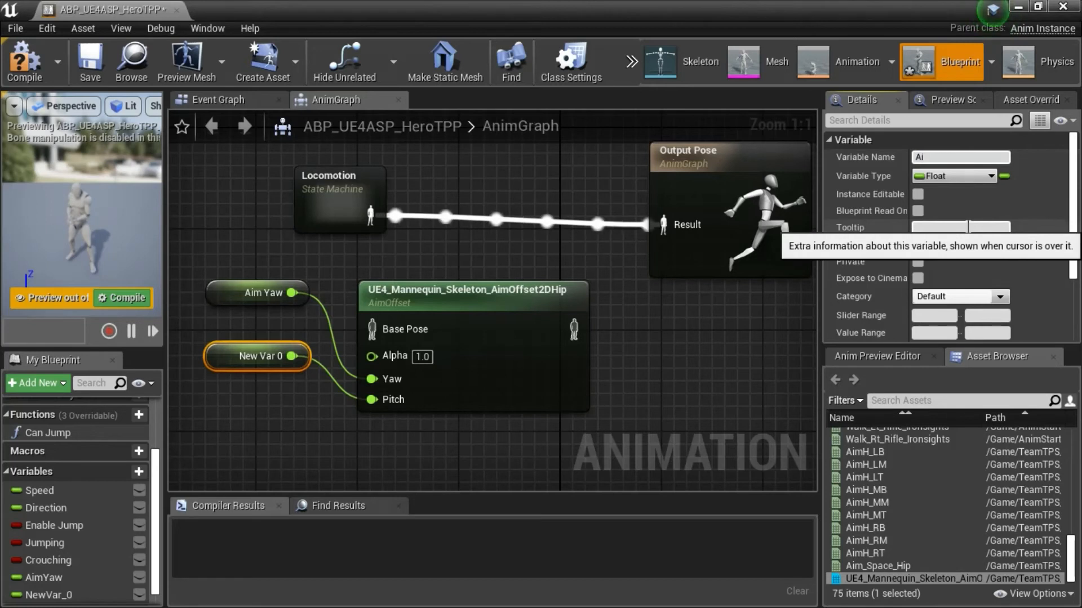
type("mPitch")
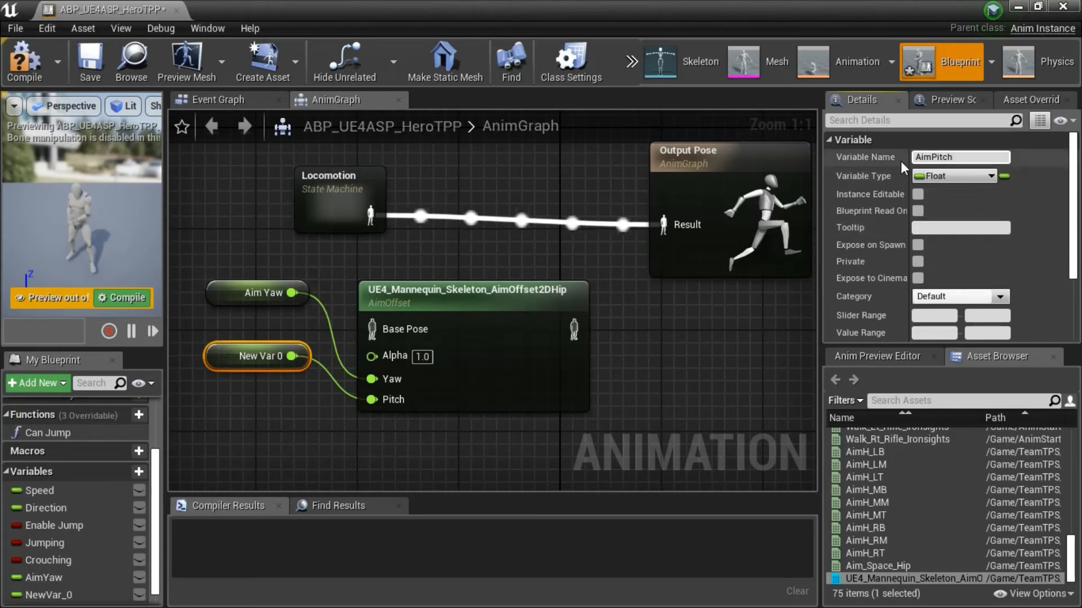
key("Return")
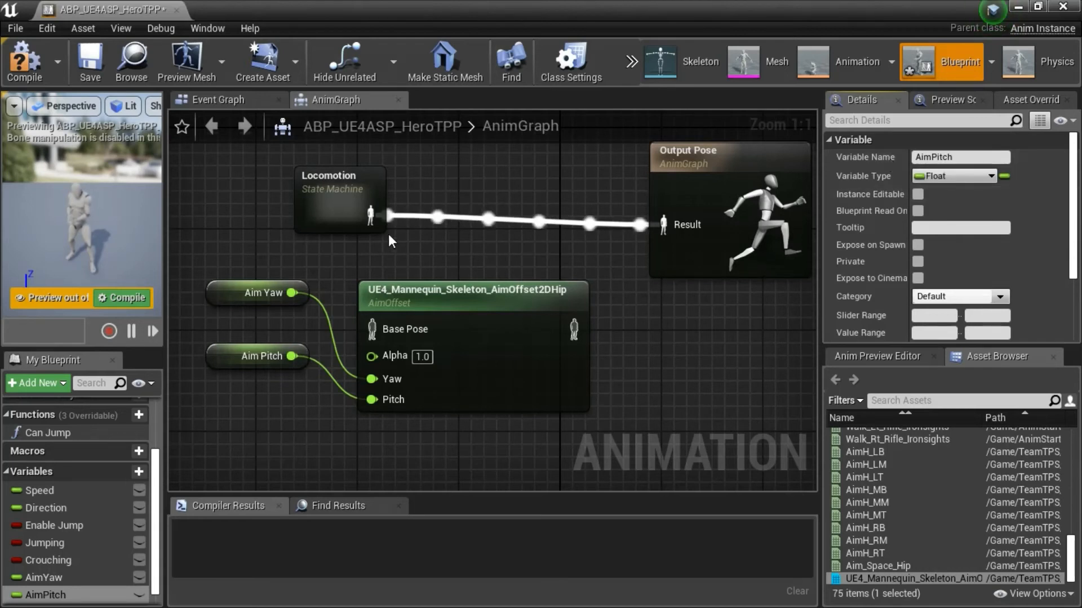
Step: Route the Locomotion pose through the aim offset node into Output Pose, then compile, save and close the animation blueprint
left_click_drag(370, 217, 373, 329)
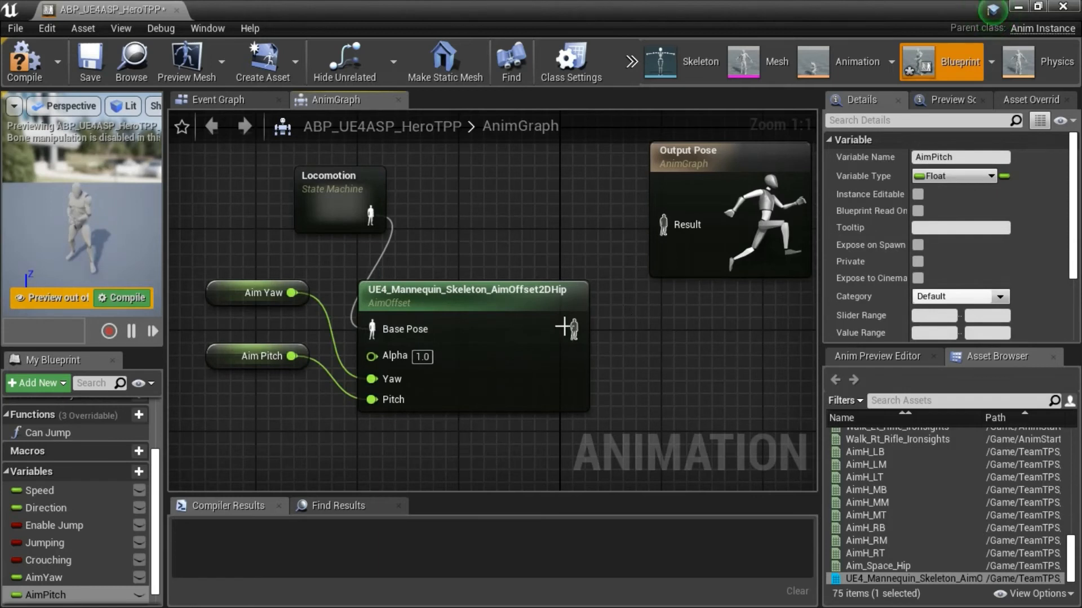
left_click_drag(574, 329, 663, 225)
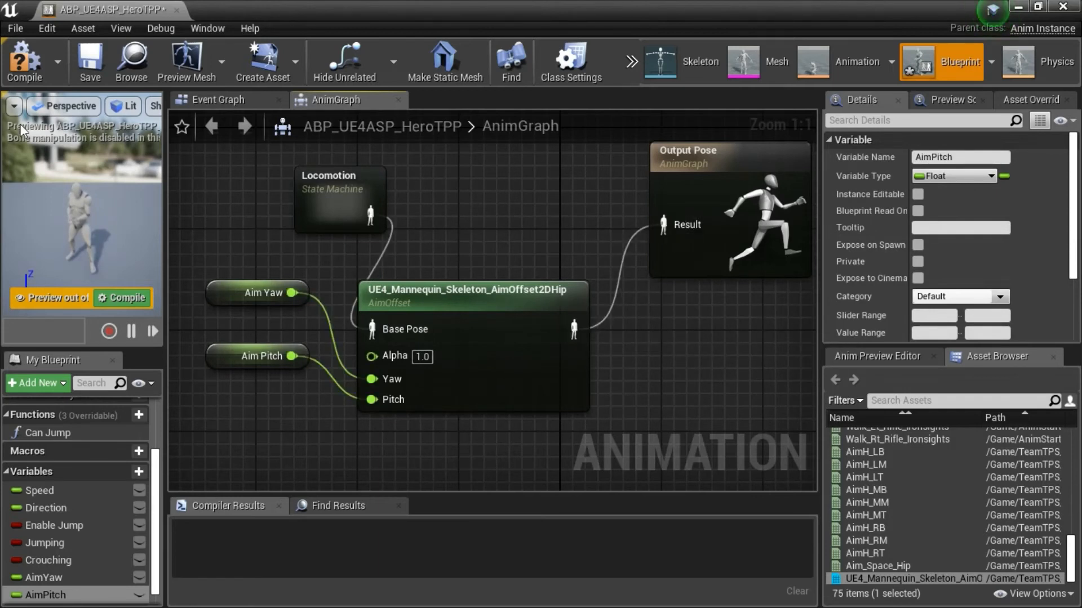
left_click(19, 71)
left_click(91, 72)
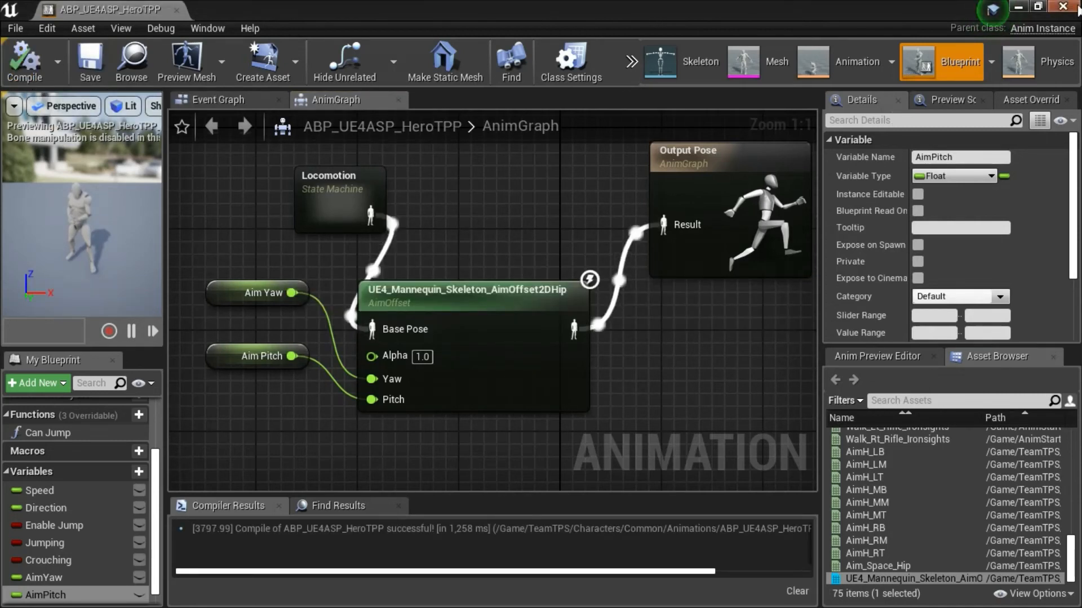
left_click(1063, 7)
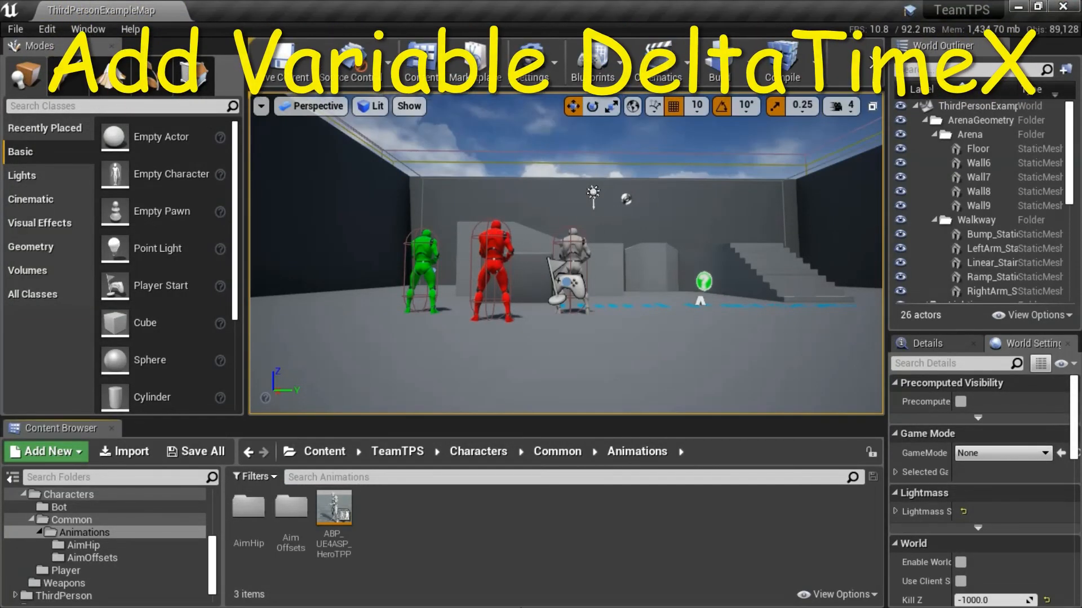
Step: Reopen the ABP_UE4ASP_HeroTPP animation blueprint and show the Event Blueprint Update Animation node in its Event Graph
left_click(343, 513)
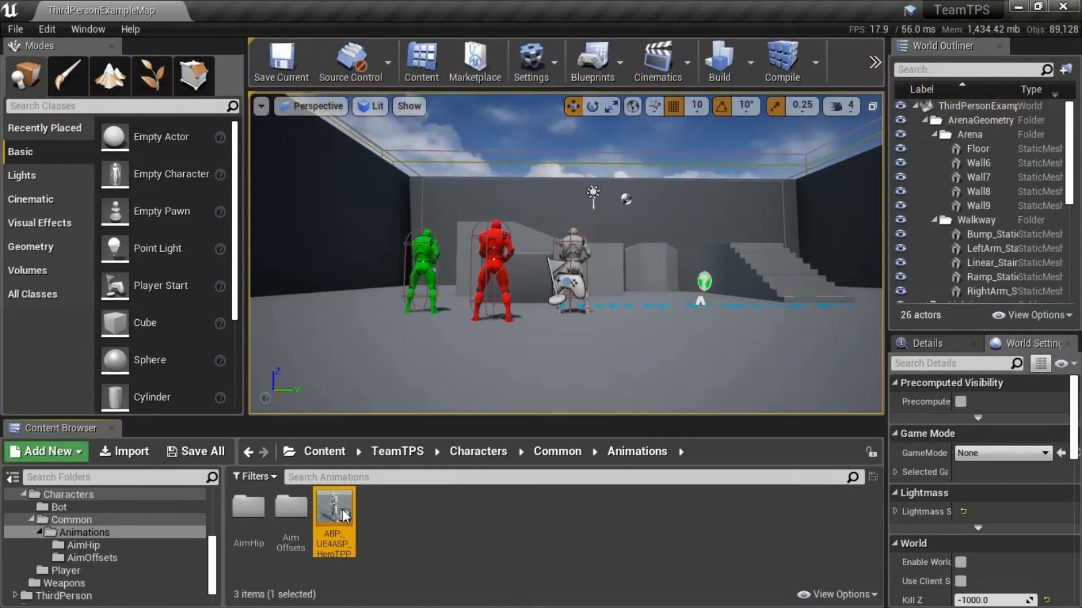
double_click(343, 513)
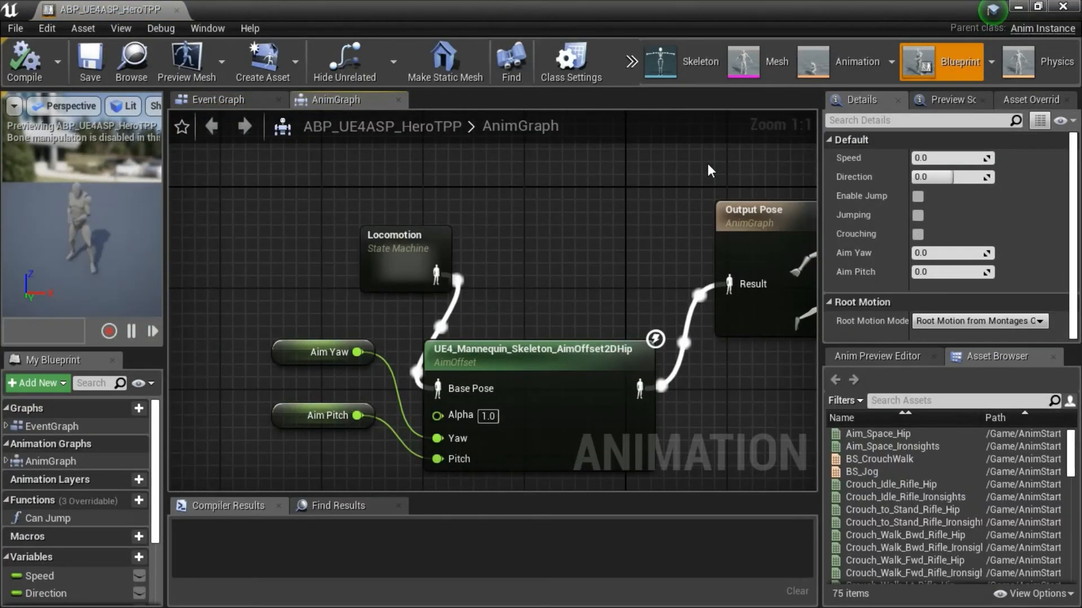
left_click(252, 100)
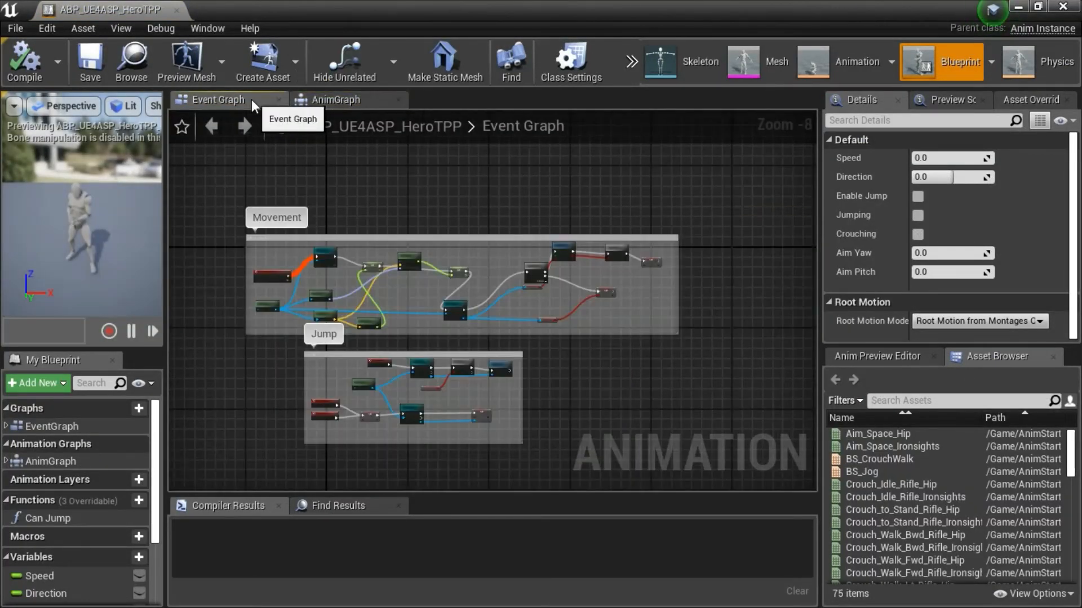
scroll(221, 278, "up", 6)
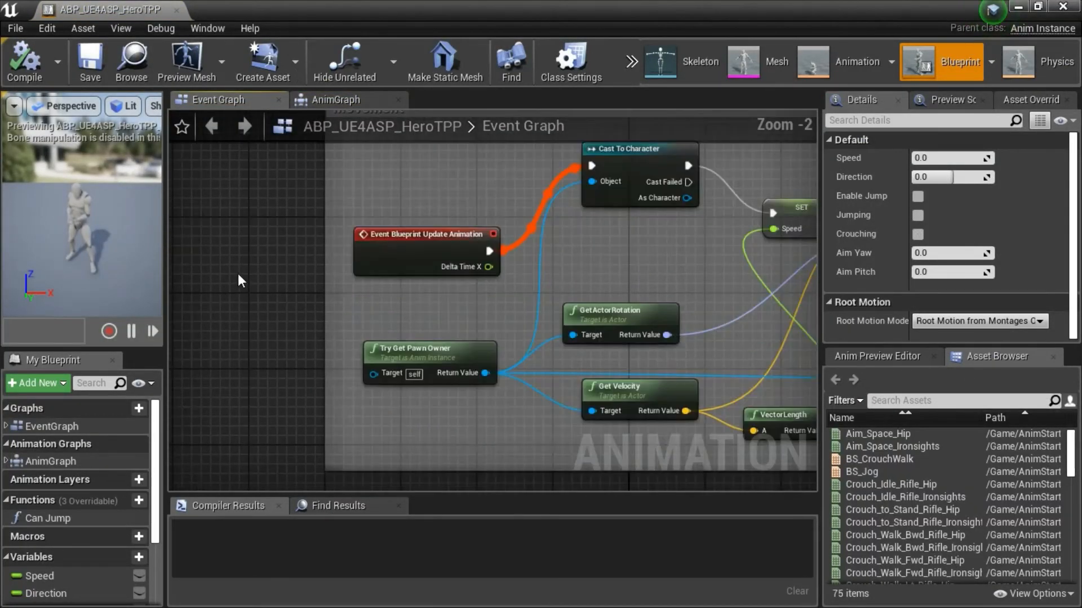
right_click_drag(238, 273, 170, 363)
scroll(209, 342, "up", 2)
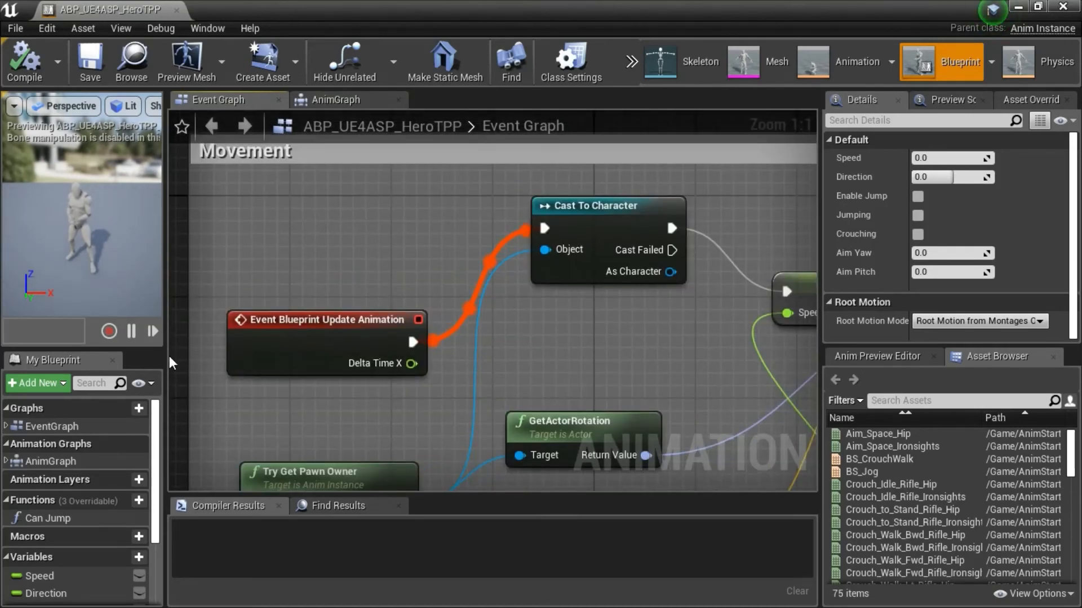
Step: Promote the Delta Time X output of Event Blueprint Update Animation to a variable named DeltaTimeX
right_click(408, 366)
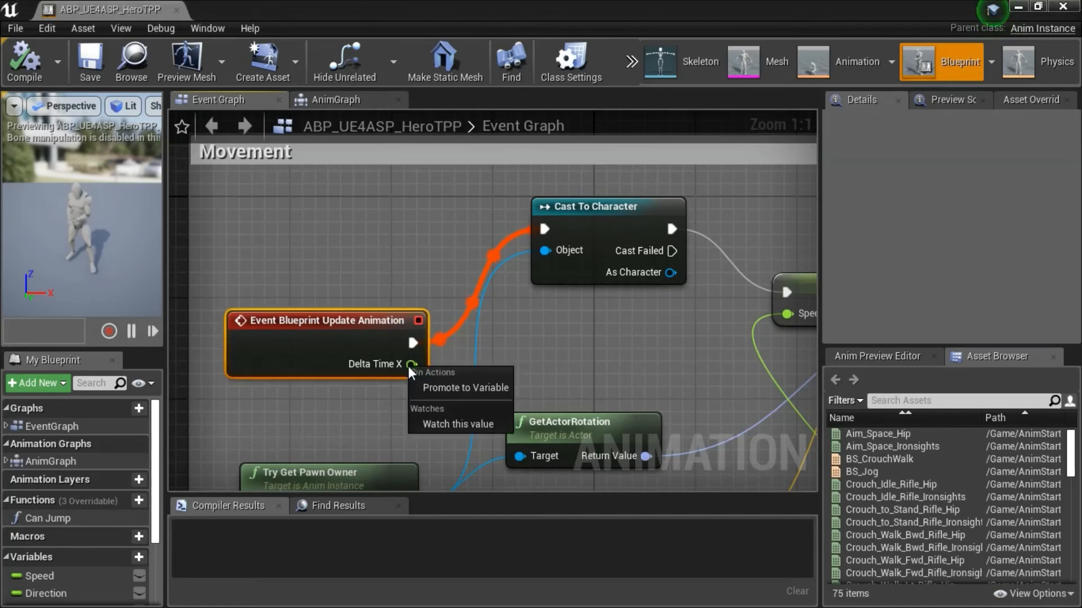
left_click(462, 388)
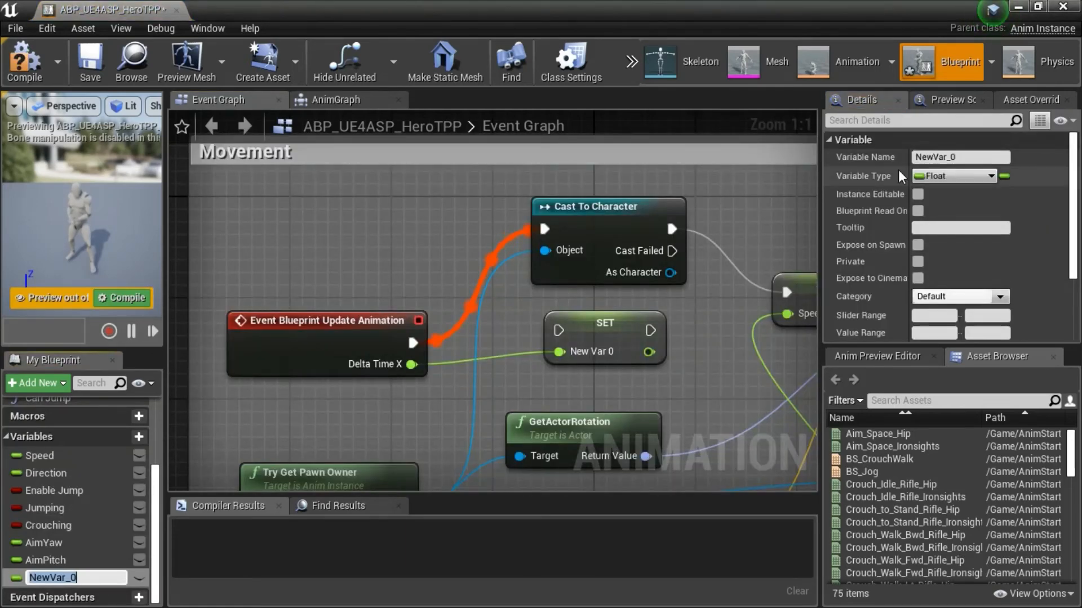
left_click(982, 156)
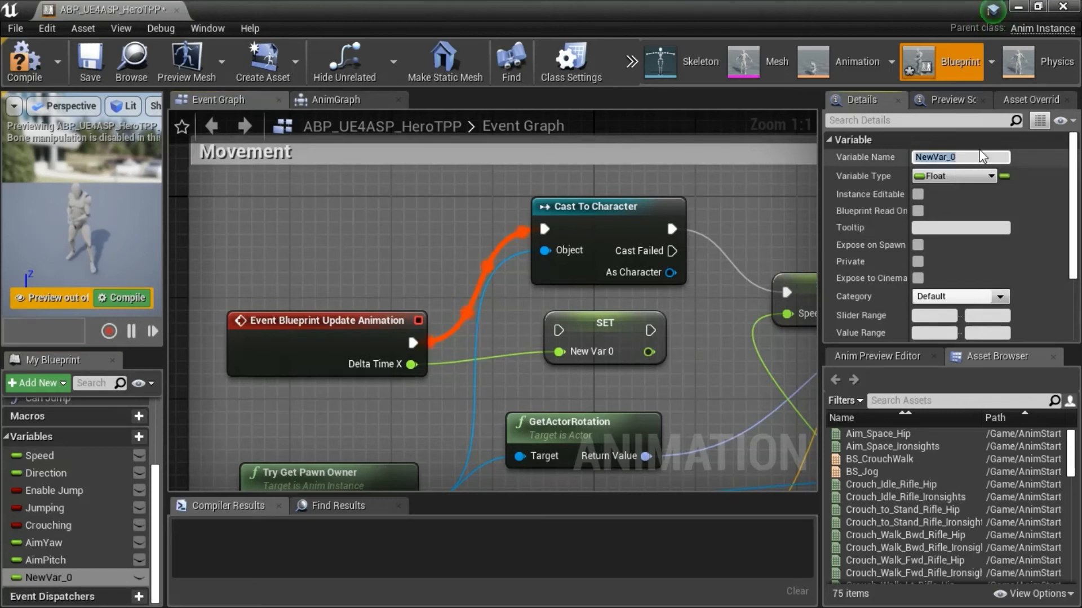
type("DeltaTimeX")
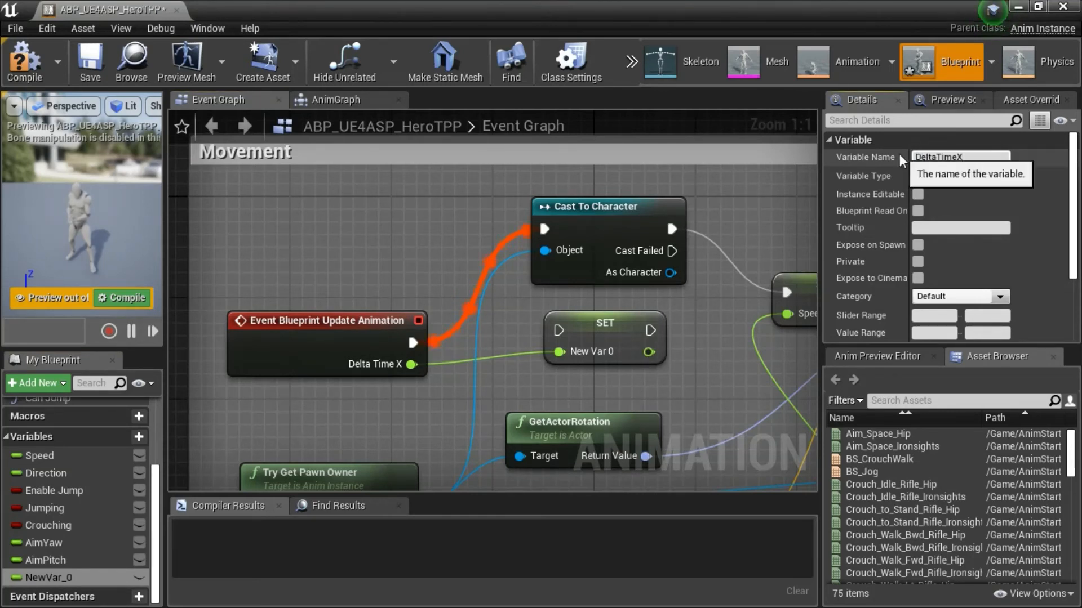
key("Return")
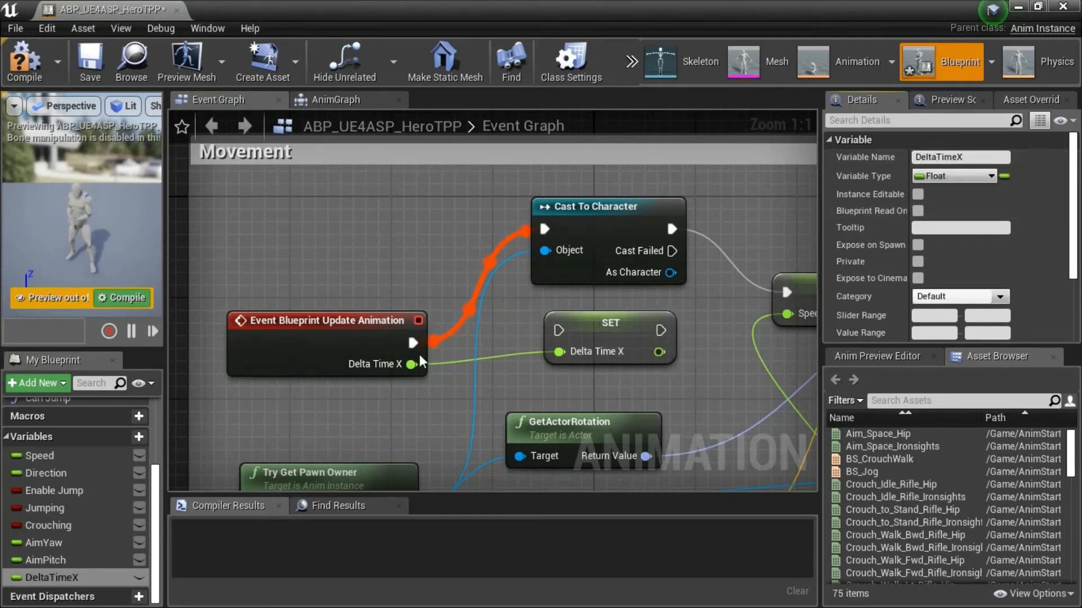
Step: Wire the DeltaTimeX SET node between Event Blueprint Update Animation and Cast To Character, then compile, save and close the blueprint
left_click_drag(413, 343, 558, 334)
left_click_drag(660, 330, 543, 230)
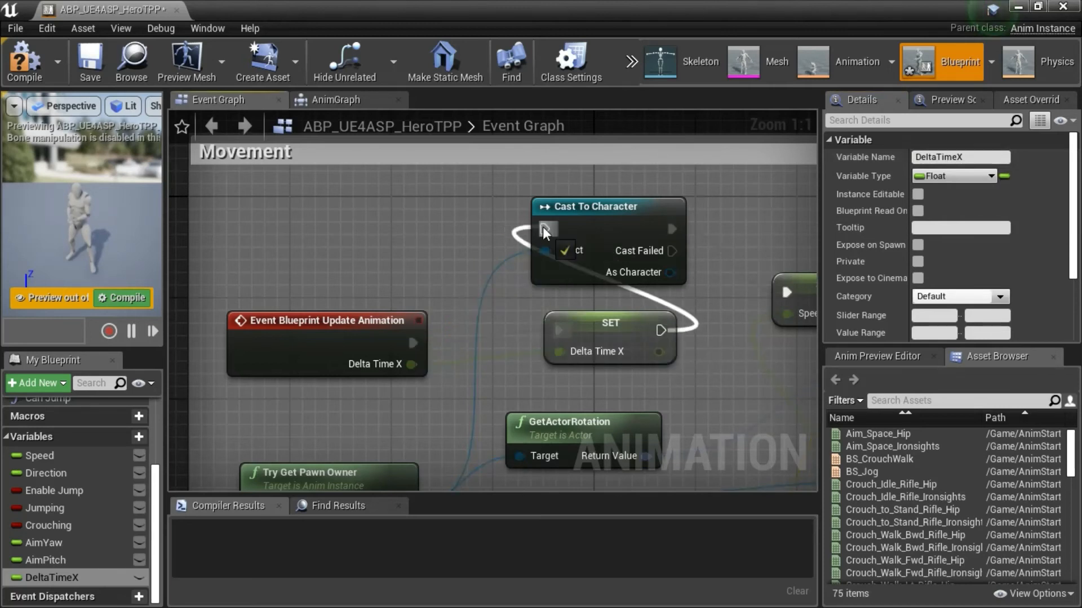
left_click(21, 72)
left_click(89, 71)
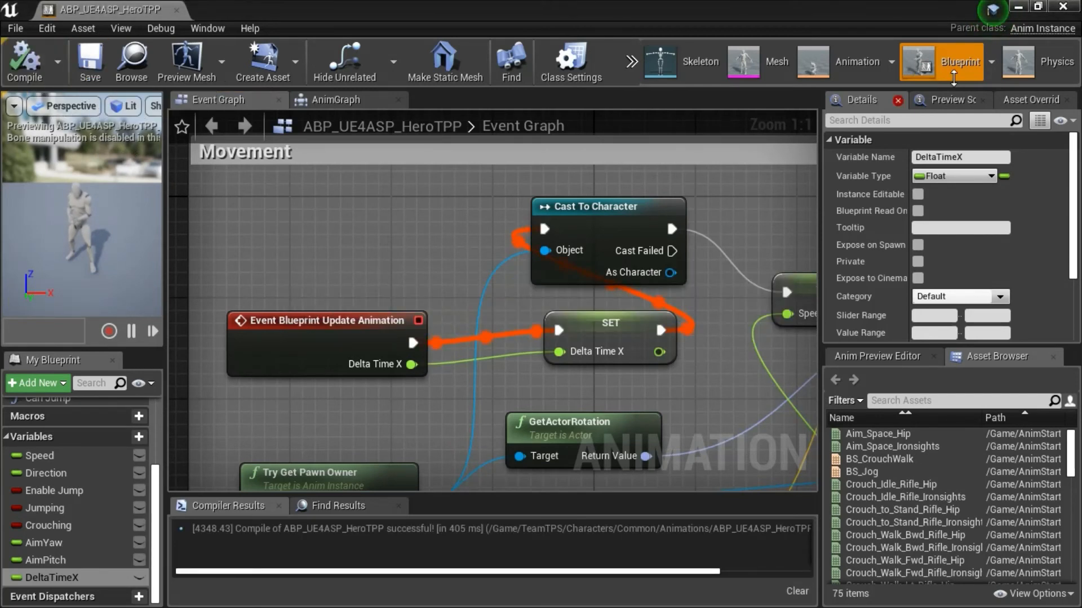
left_click(1064, 7)
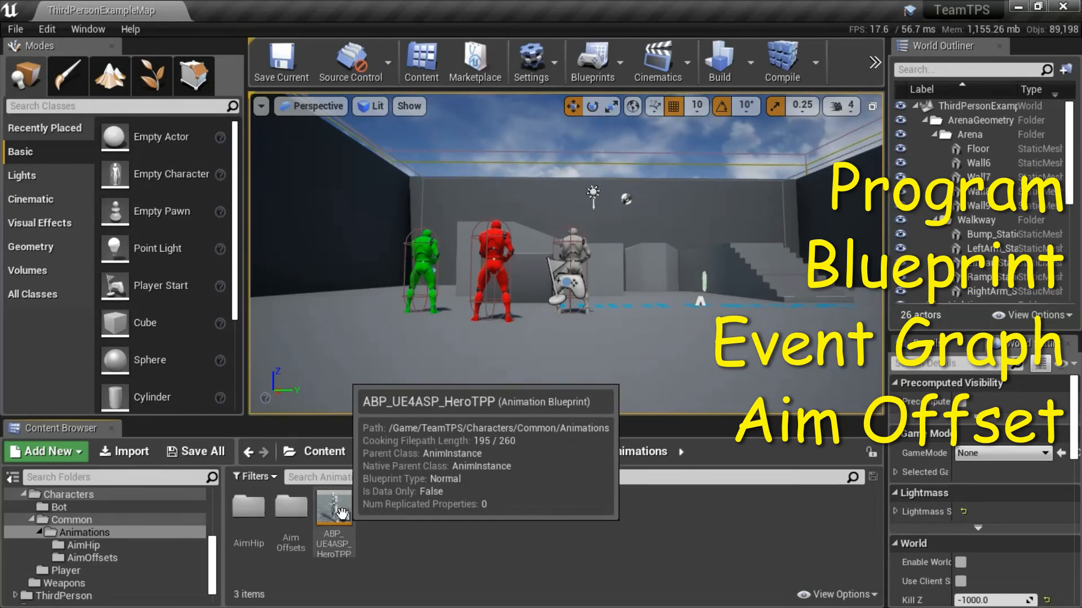
Step: Reopen the animation blueprint and examine how Cast To BP_PlayerCharacter feeds the rotation nodes in the Event Graph's Aim Offset section
left_click(343, 515)
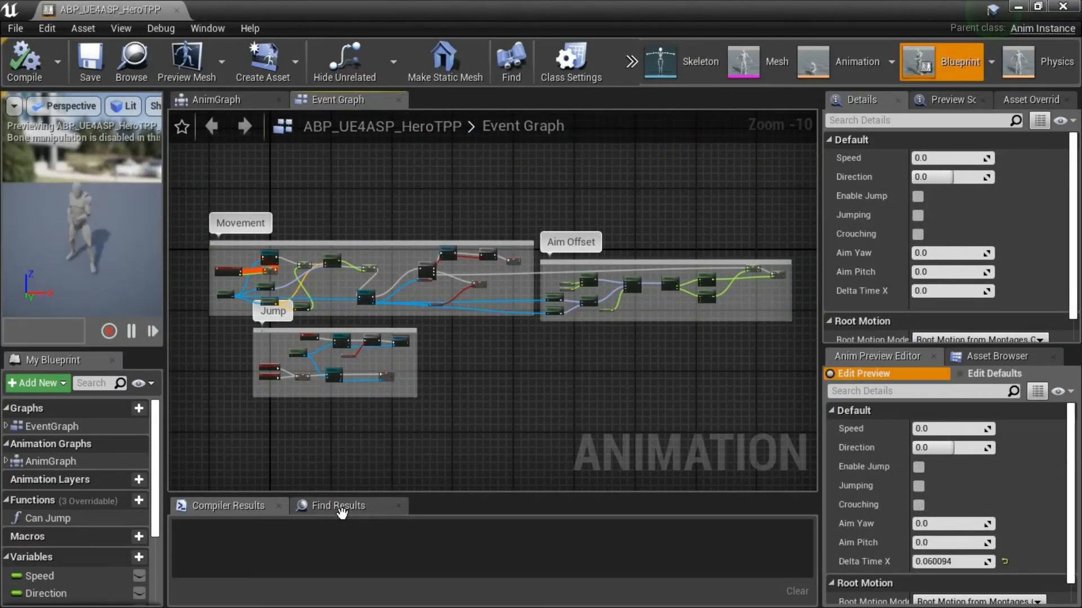
left_click_drag(545, 210, 793, 346)
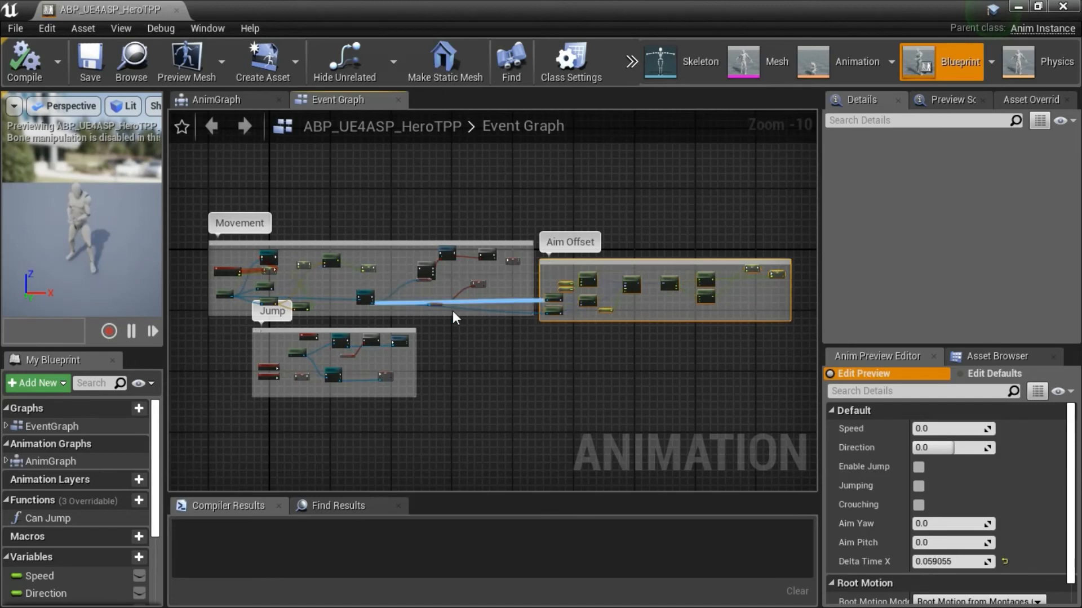
scroll(454, 312, "up", 7)
scroll(369, 298, "up", 3)
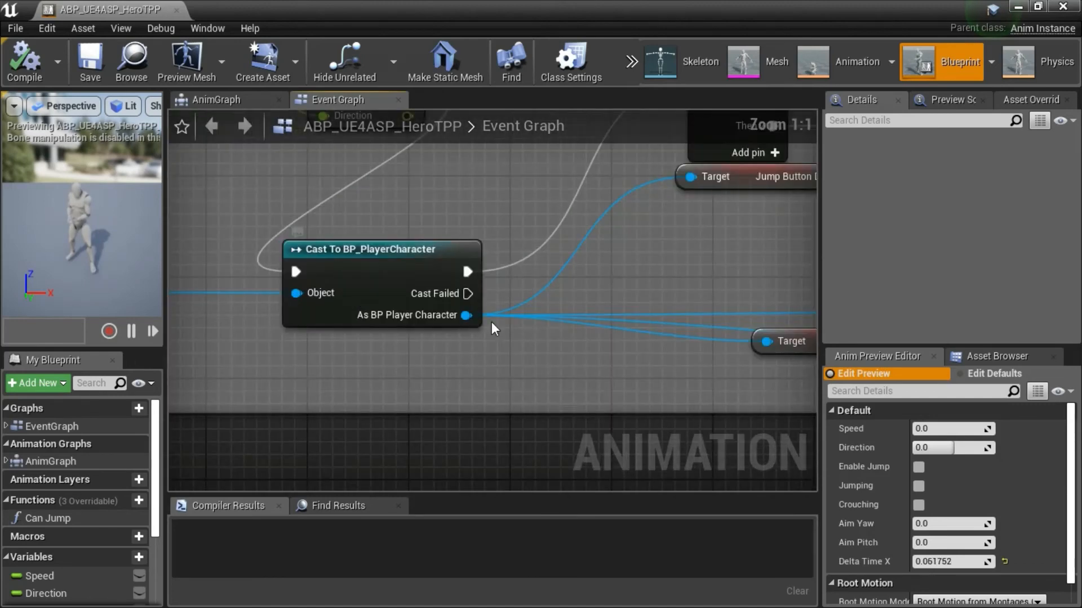
scroll(525, 357, "down", 4)
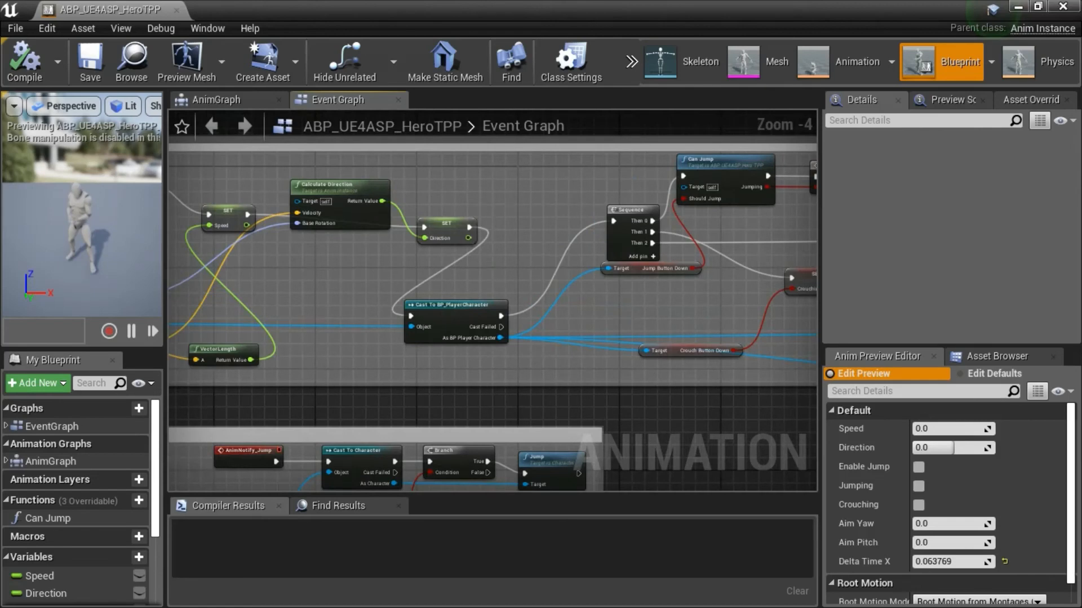
right_click_drag(800, 435, 515, 431)
scroll(514, 431, "up", 4)
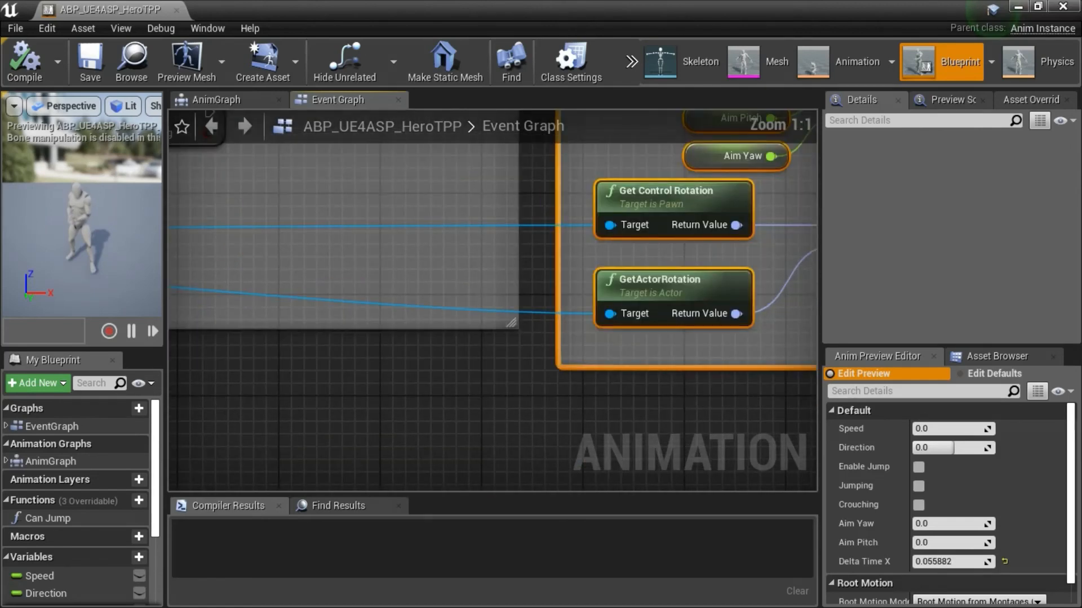
right_click_drag(487, 364, 407, 352)
Step: Examine the Sequence node's Then 2 link to the Aim Yaw and Aim Pitch SET nodes, and the section's rotator nodes
scroll(400, 449, "down", 8)
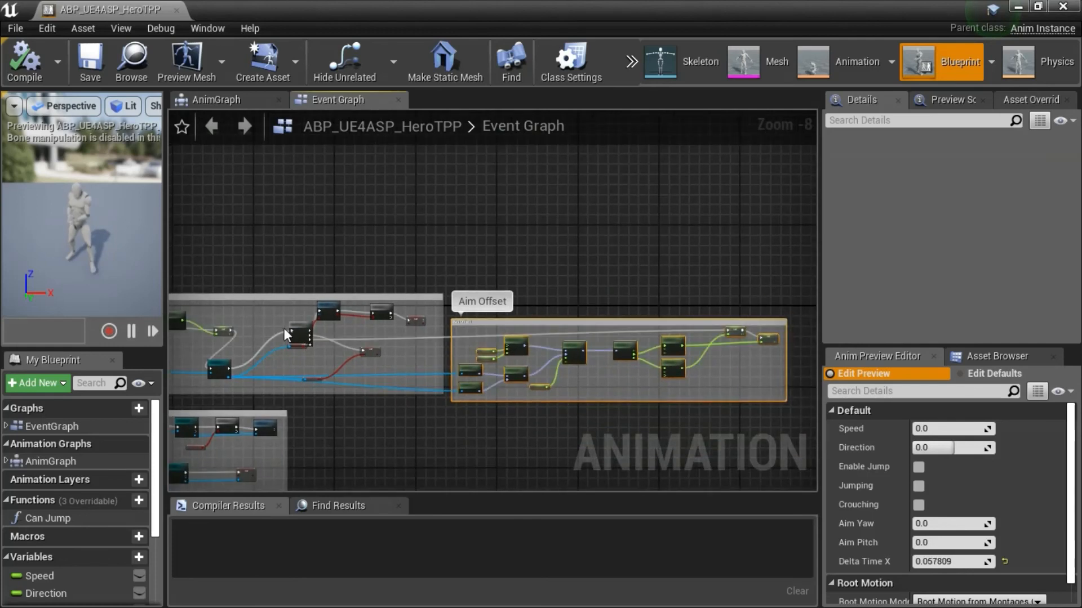
scroll(283, 328, "up", 8)
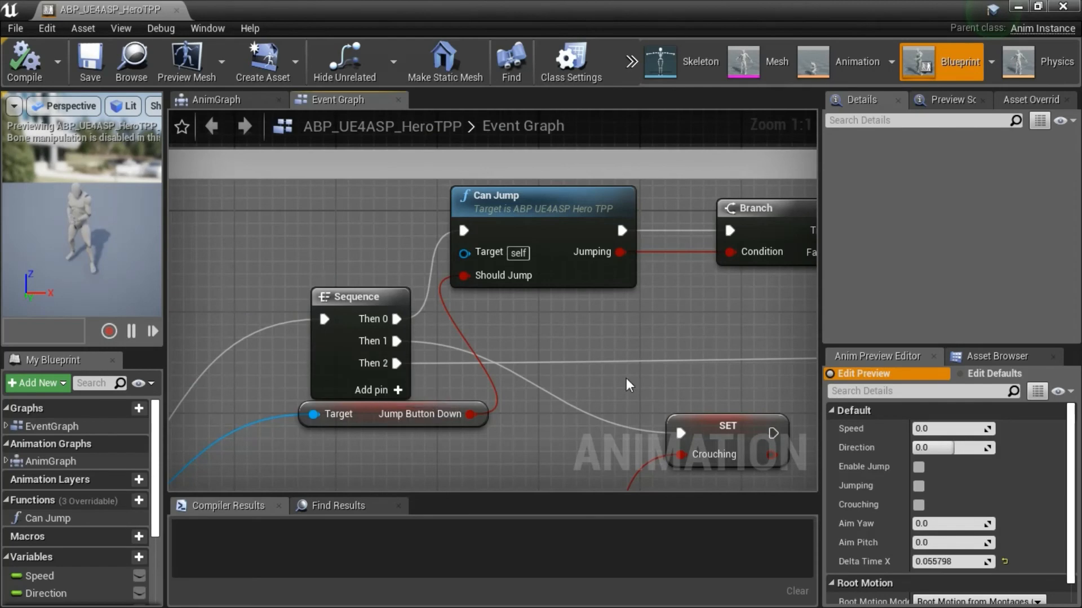
scroll(627, 377, "down", 8)
right_click_drag(702, 392, 396, 346)
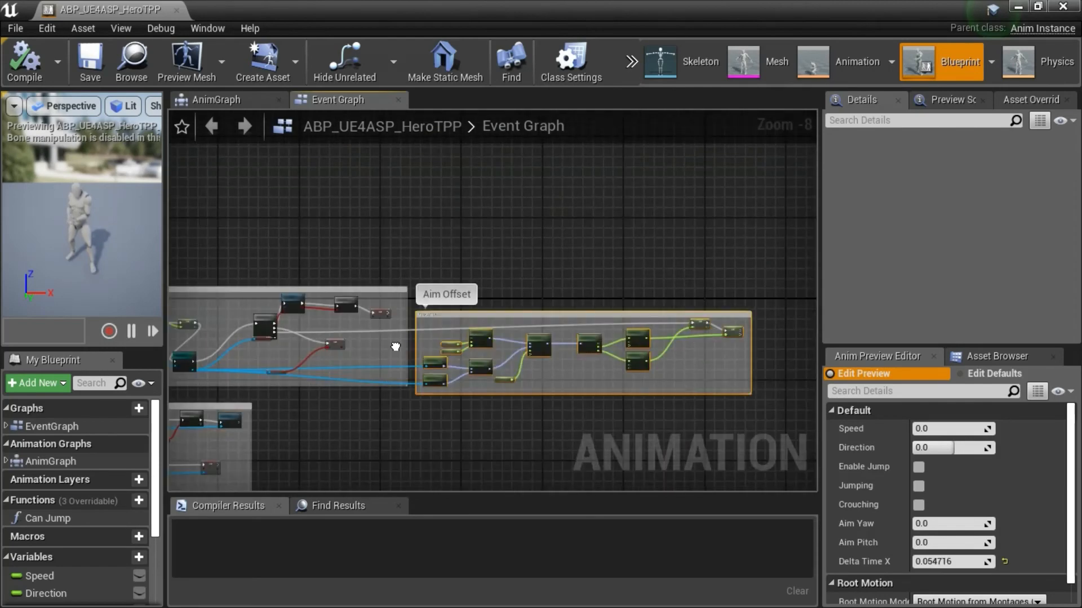
scroll(667, 321, "up", 6)
scroll(667, 316, "up", 2)
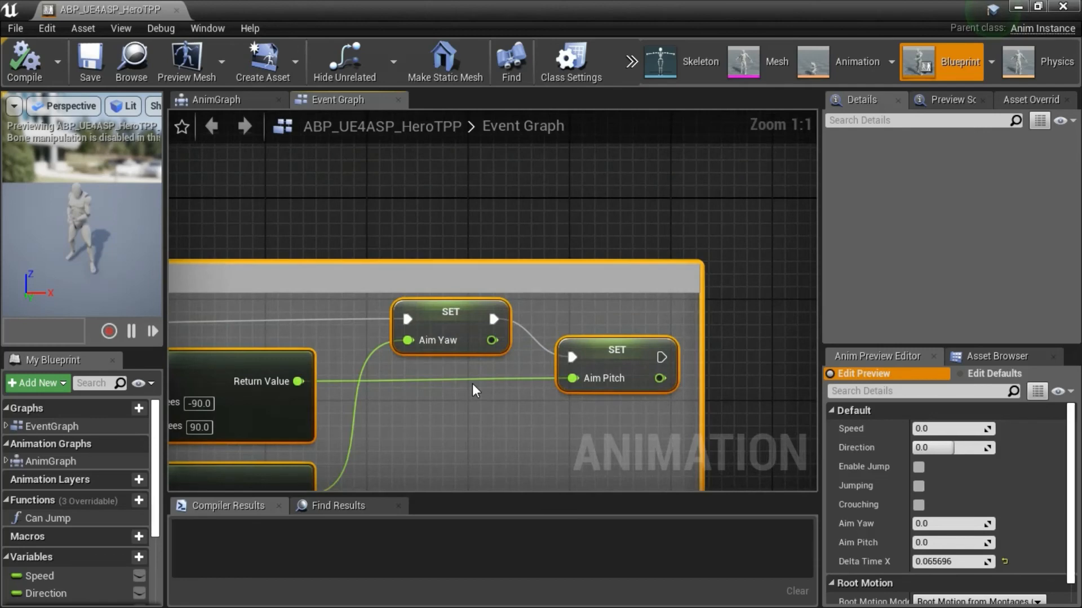
scroll(499, 425, "down", 6)
scroll(499, 424, "down", 2)
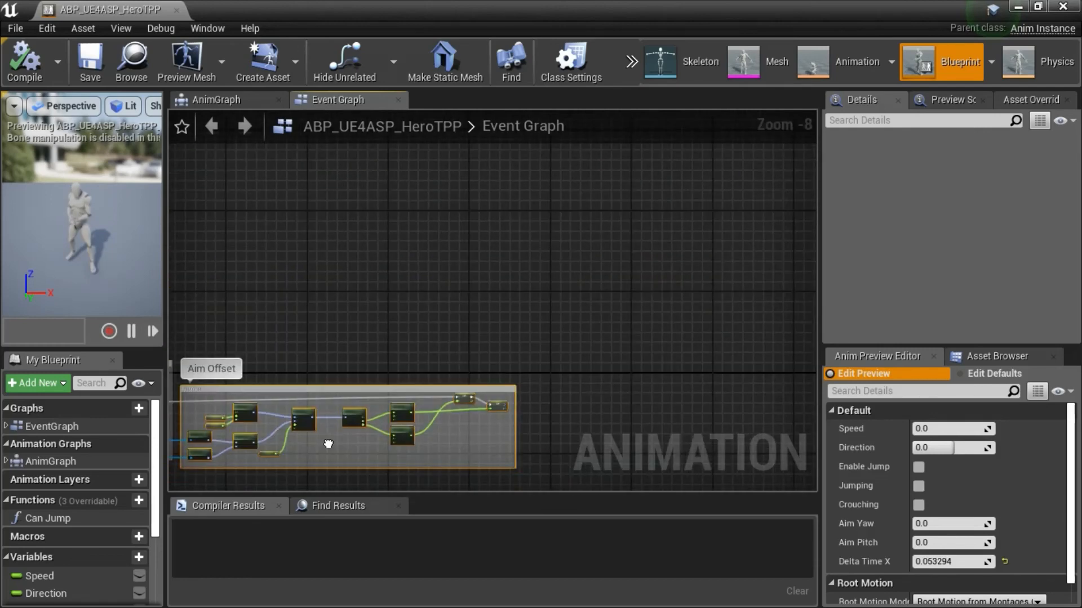
right_click_drag(328, 444, 478, 423)
left_click(476, 416)
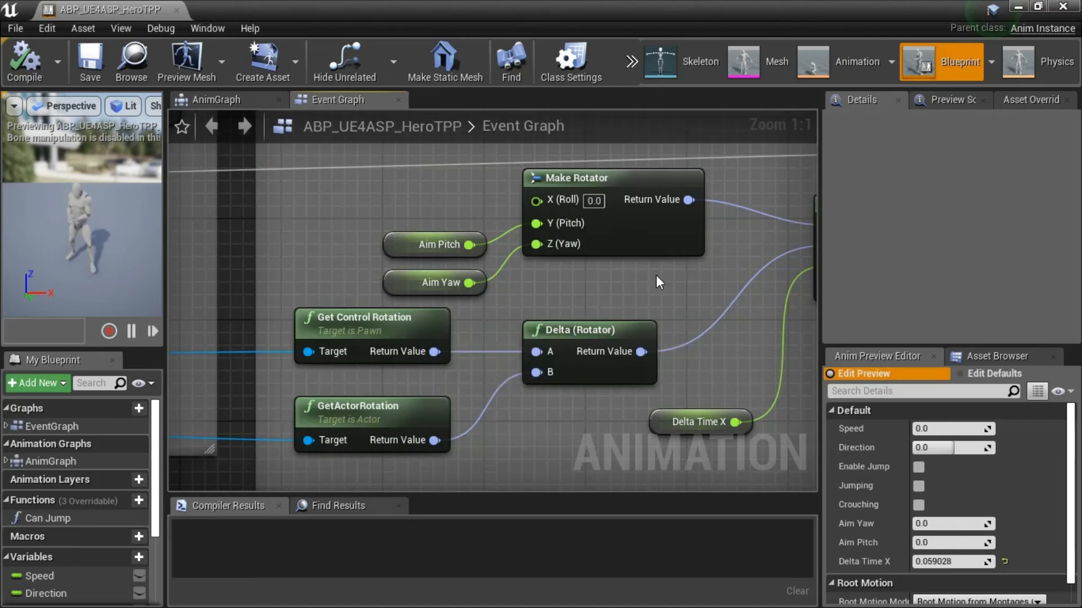
Step: Trace the Aim Offset wiring from Make Rotator and Delta (Rotator) through RInterp To, Break Rotator and Clamp Angle to the SET nodes
right_click_drag(656, 275, 317, 276)
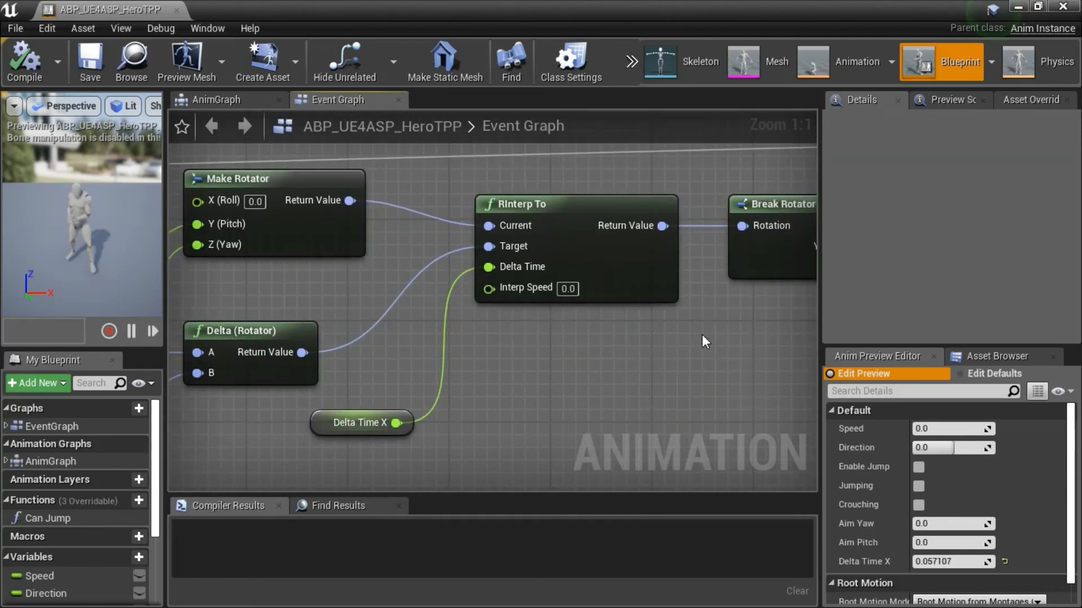
right_click_drag(702, 334, 429, 343)
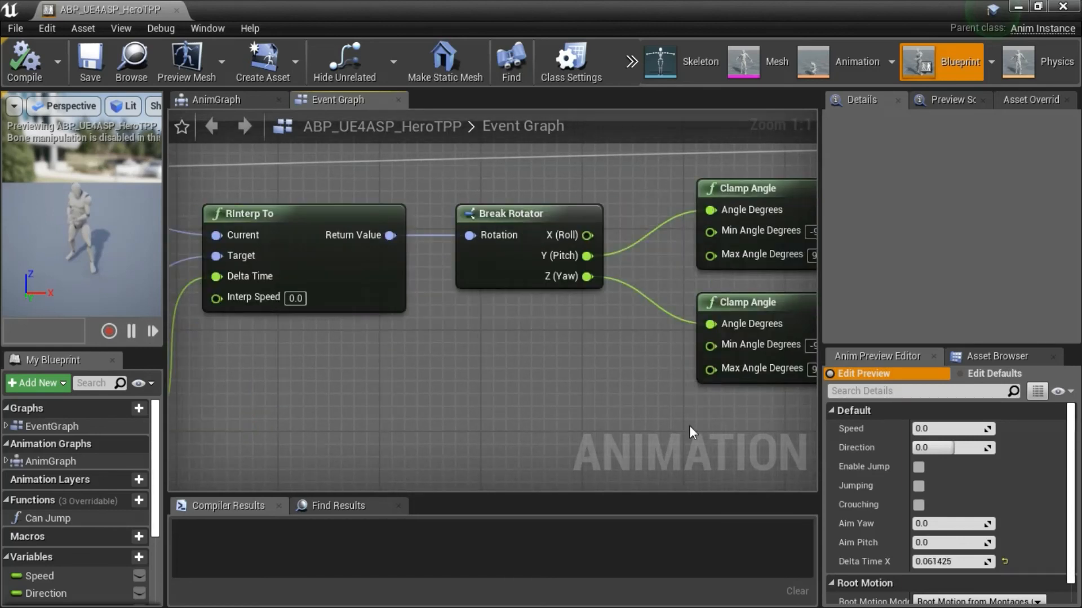
right_click_drag(757, 428, 437, 451)
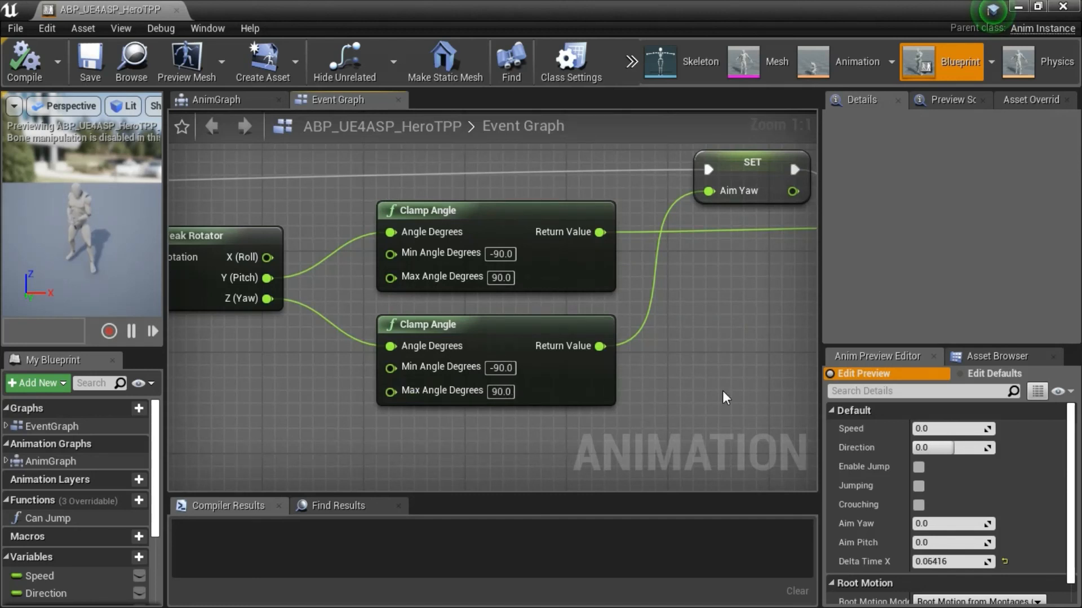
right_click_drag(723, 392, 527, 398)
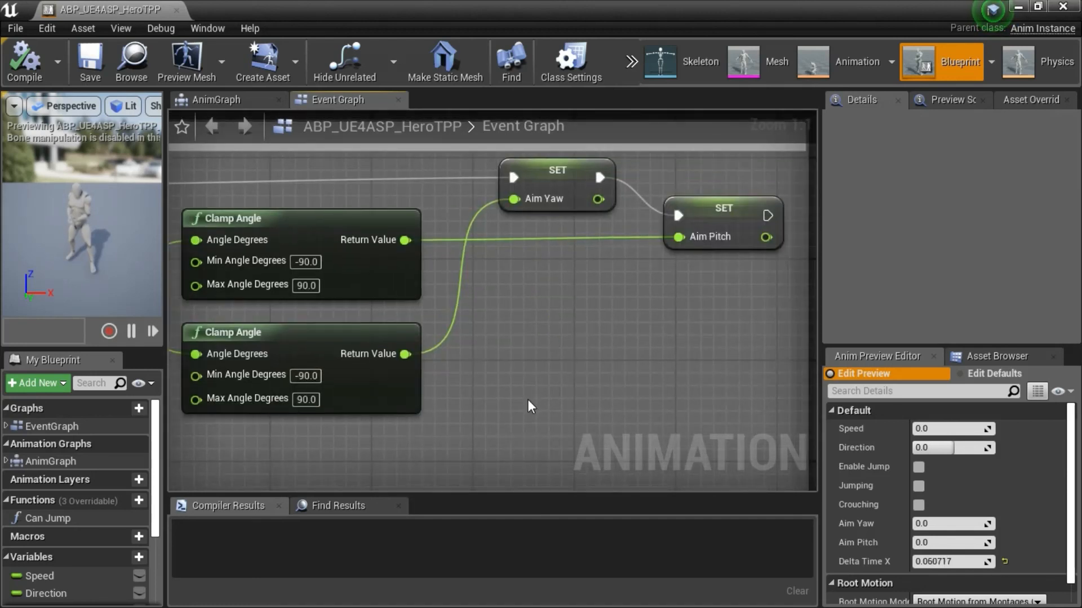
scroll(534, 393, "down", 1)
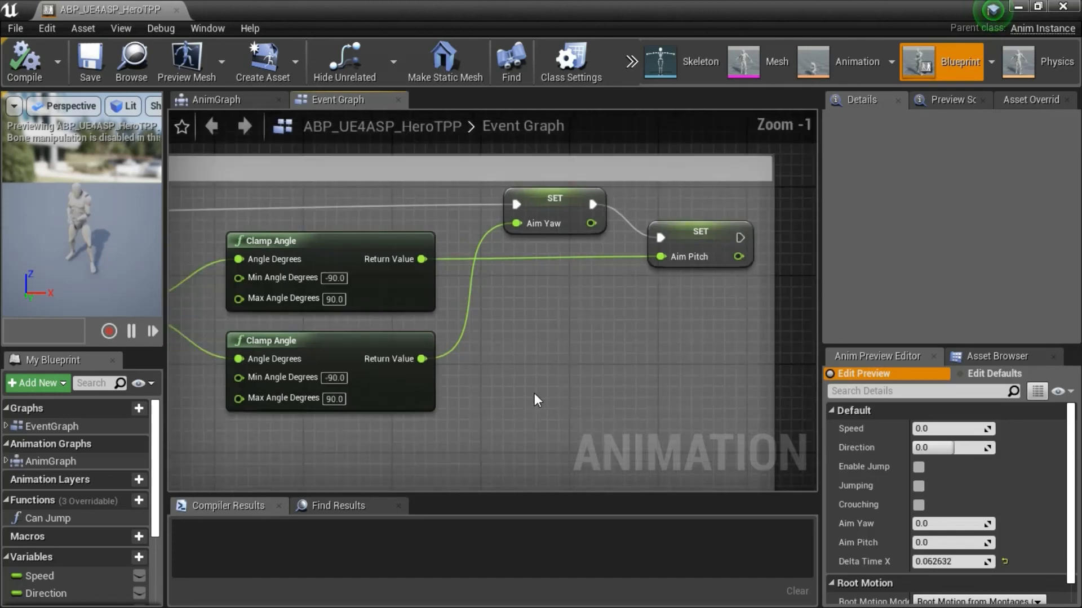
Step: Review the complete Aim Offset section and how it connects to the Movement section in the Event Graph
scroll(534, 398, "down", 3)
right_click_drag(478, 424, 458, 377)
scroll(458, 377, "down", 1)
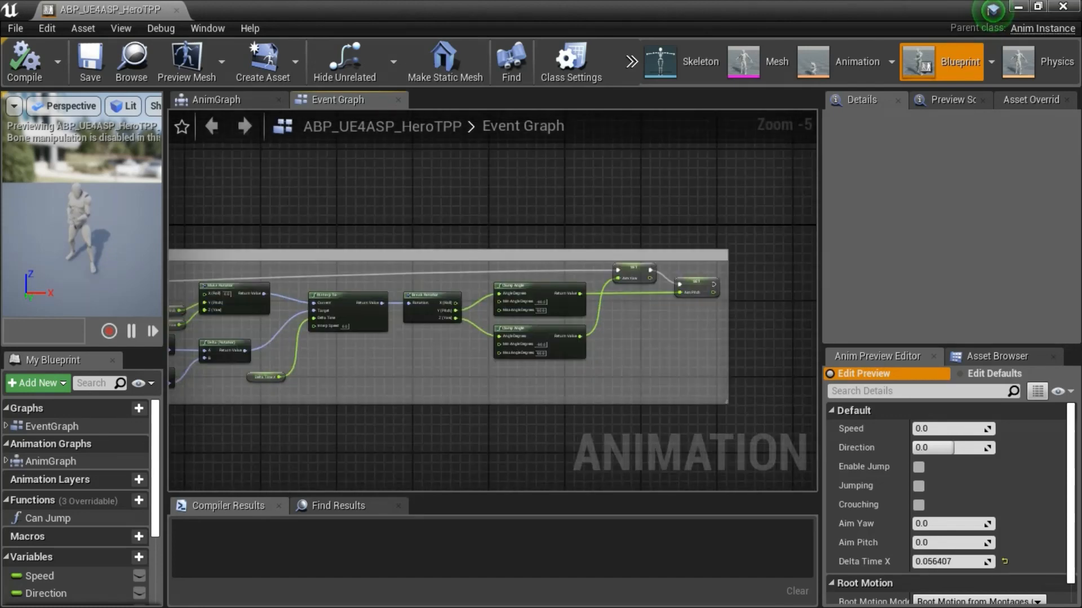
right_click_drag(423, 427, 509, 399)
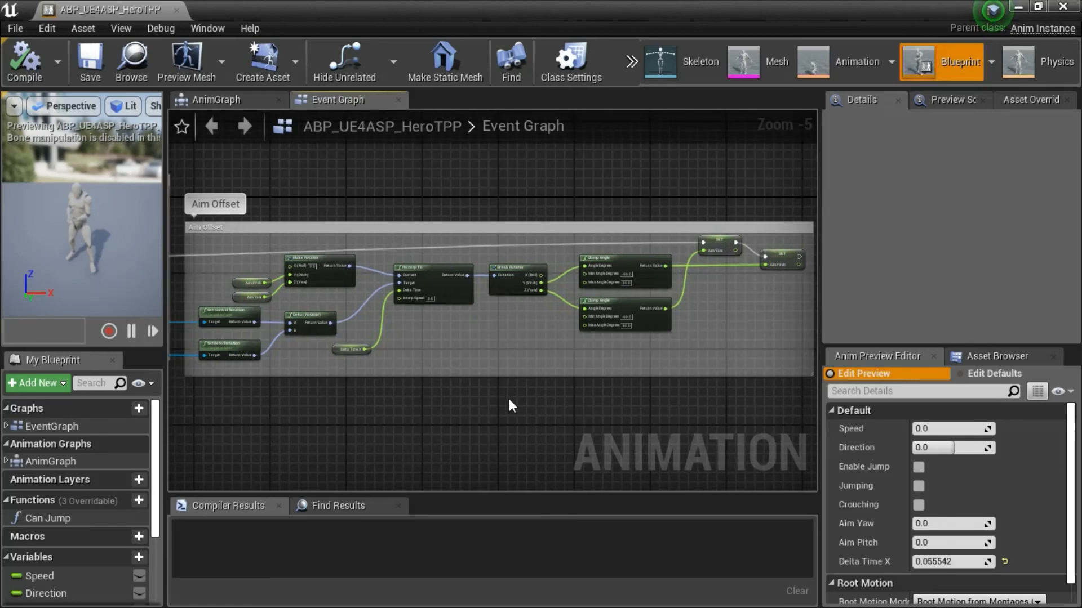
scroll(503, 405, "down", 2)
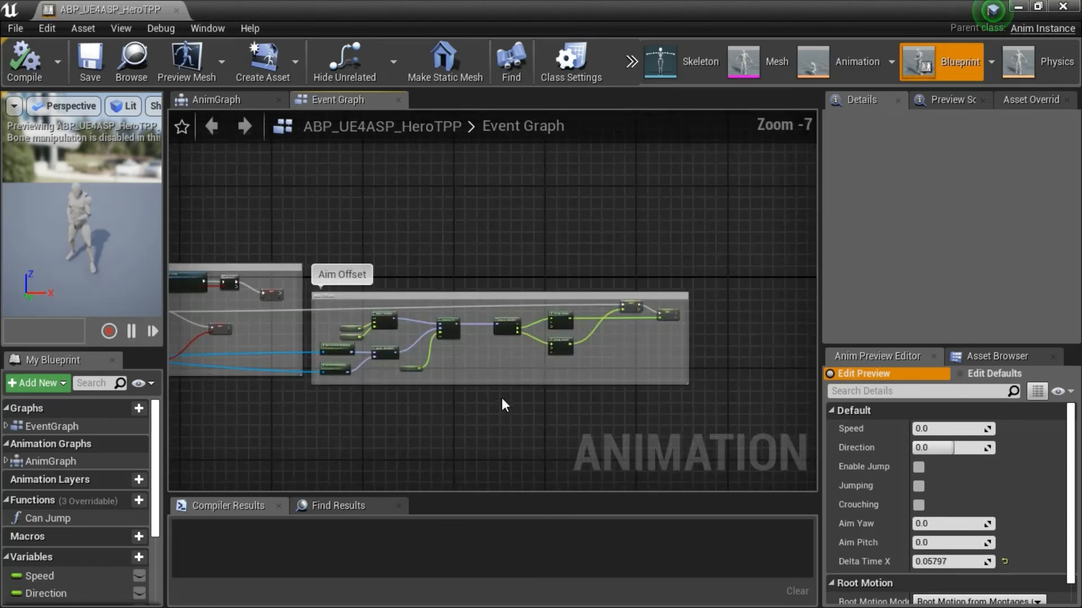
scroll(501, 405, "down", 1)
right_click_drag(447, 430, 599, 366)
scroll(588, 375, "down", 2)
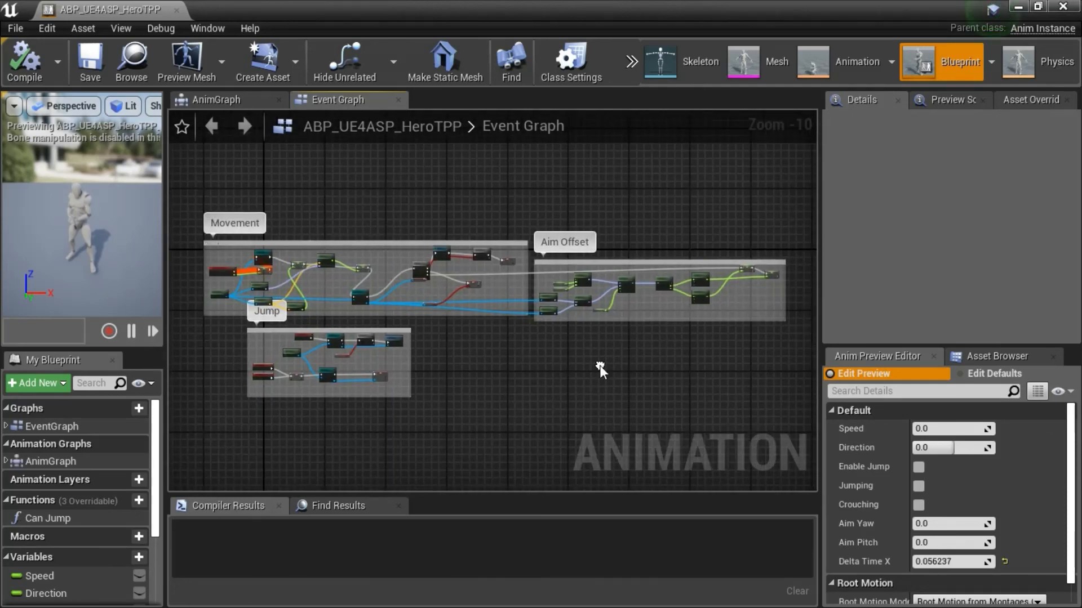
Step: Compile, save and close the ABP_UE4ASP_HeroTPP animation blueprint
left_click(18, 61)
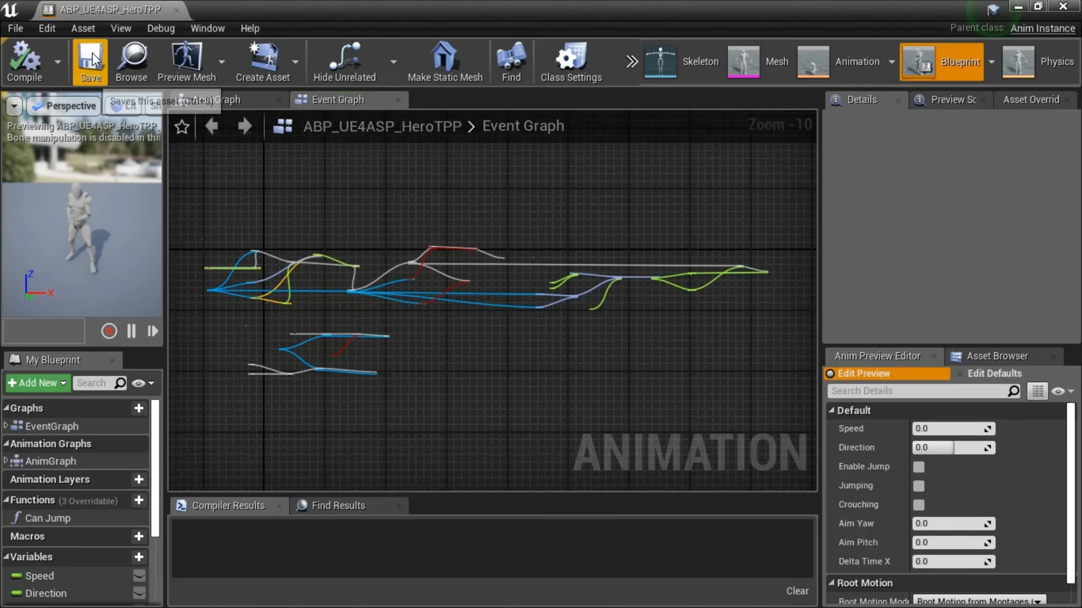
left_click(1064, 7)
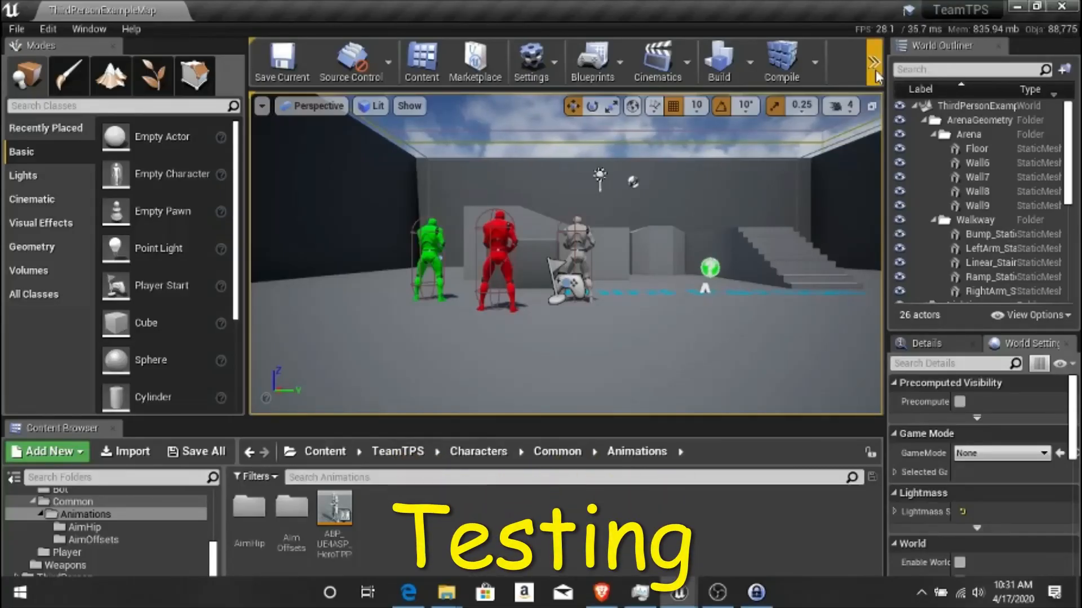
Step: Play the level in the viewport and take control of the player character to test the aim offset
left_click(874, 62)
left_click(888, 94)
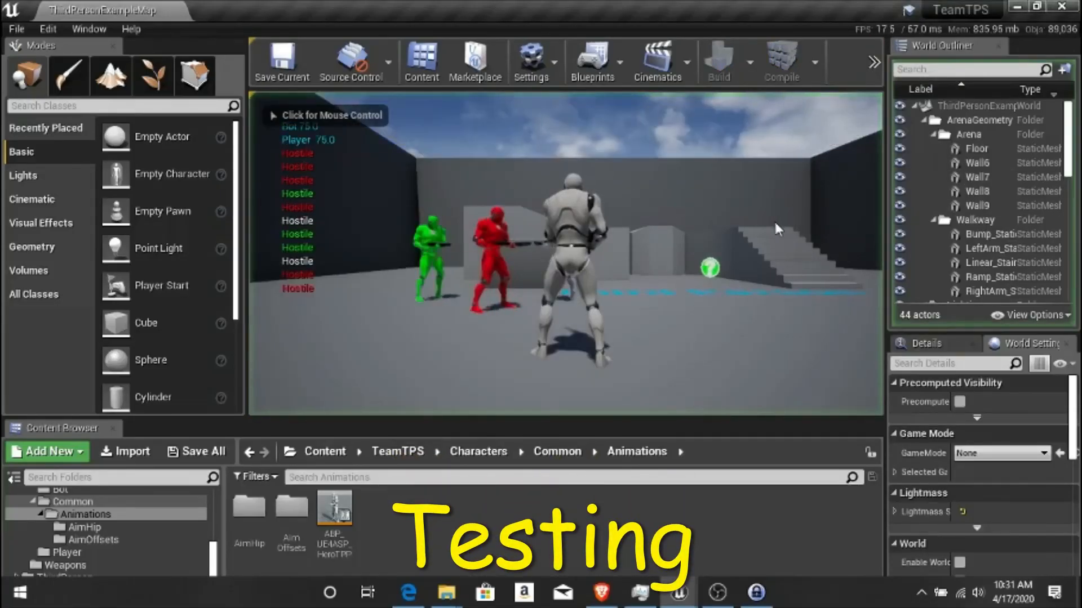
left_click(773, 218)
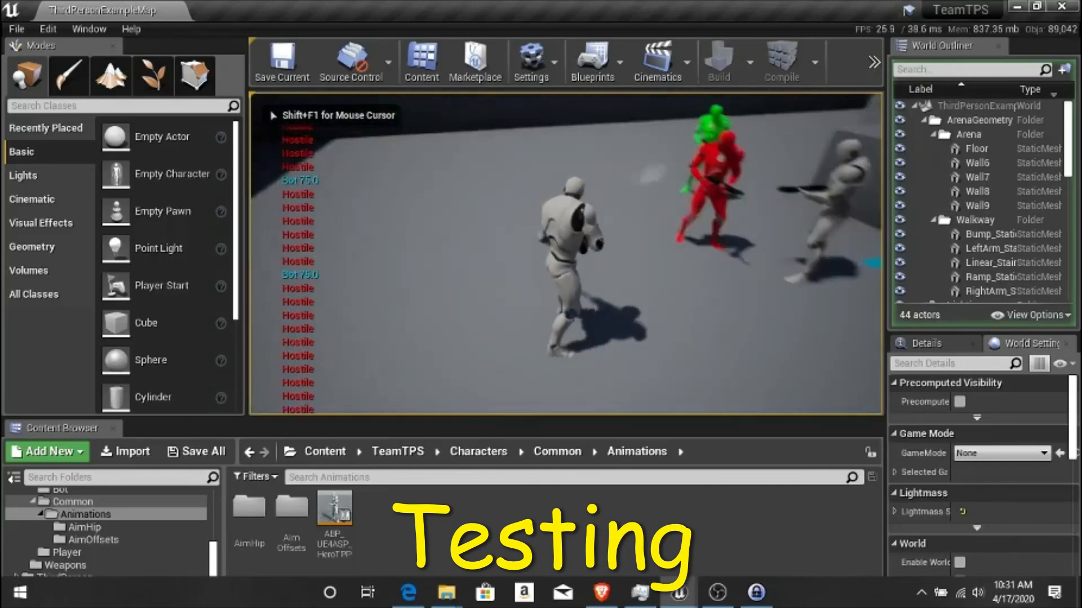